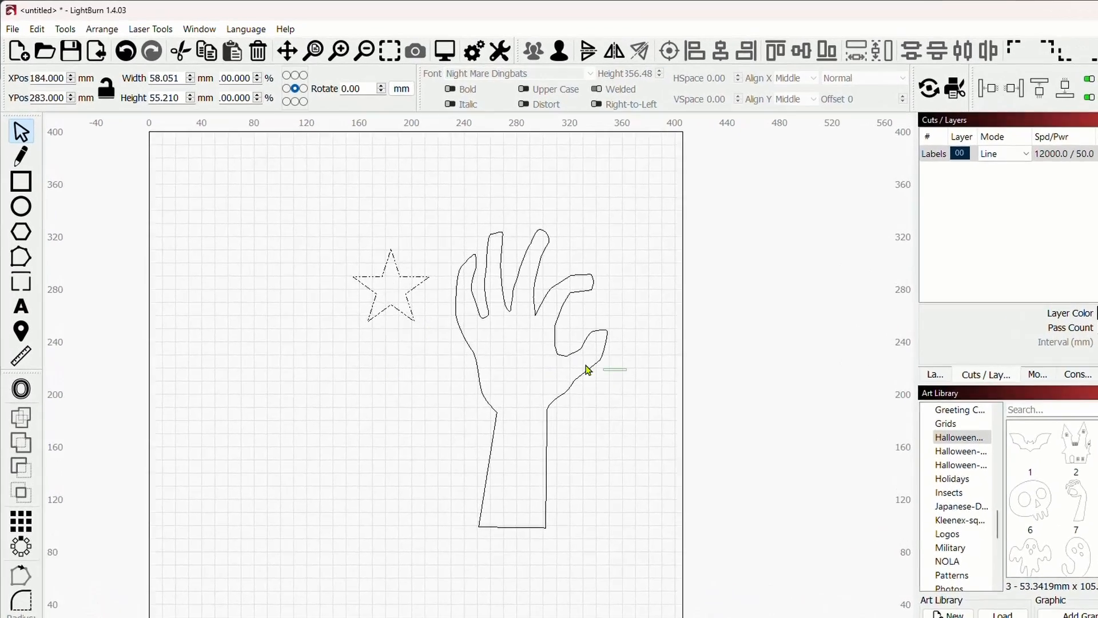
- Convert the hand outline to a path
click(591, 366)
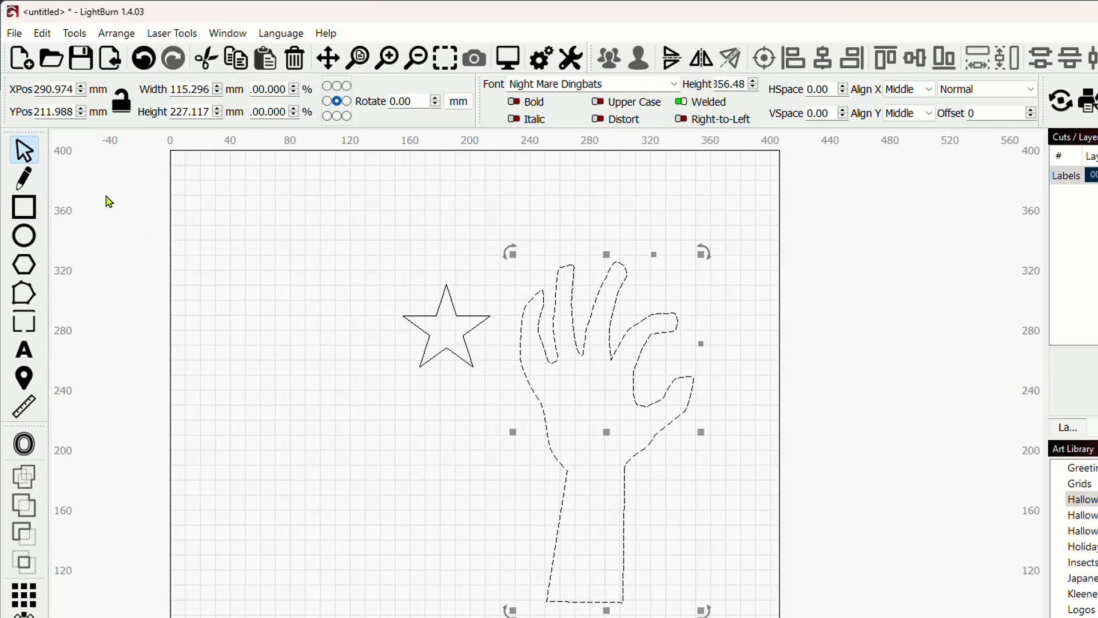
click(44, 35)
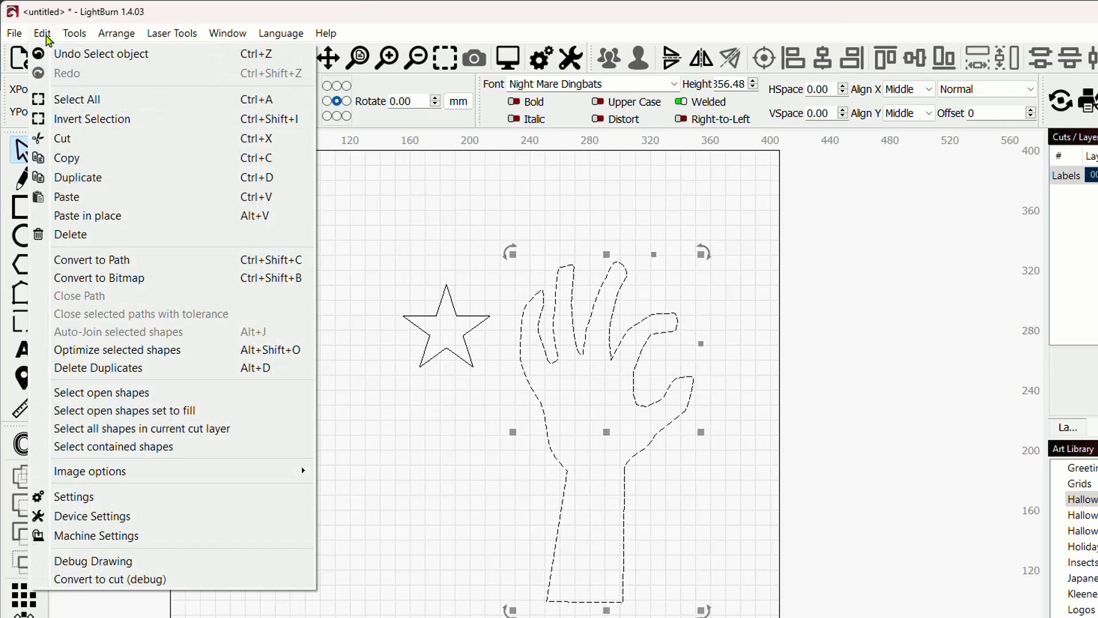
click(176, 266)
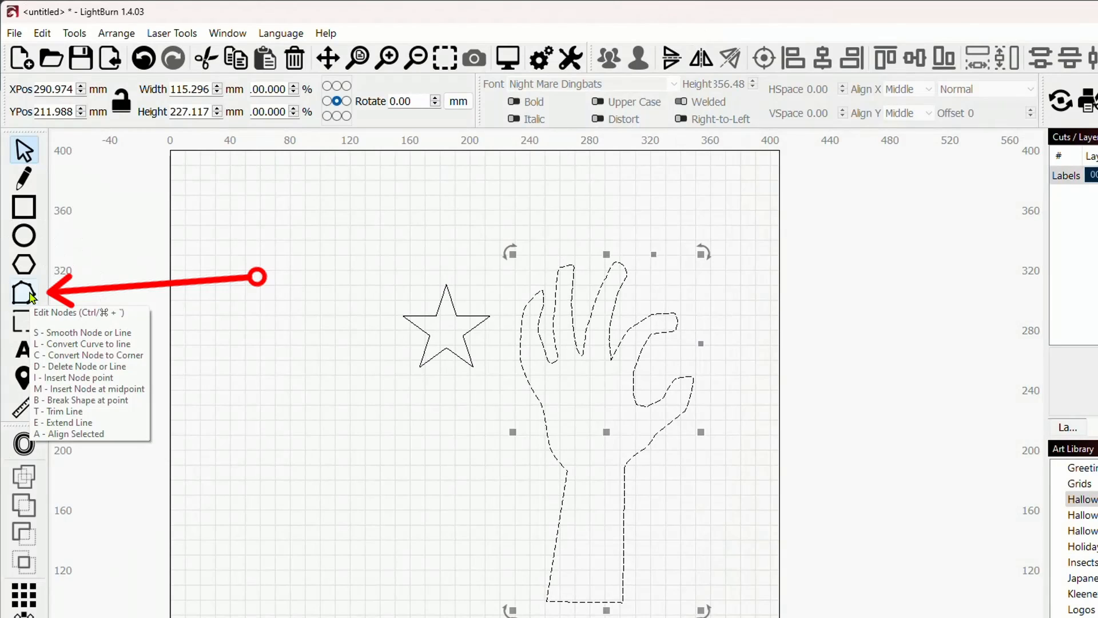
- Display the hand path's nodes and examine the starting node at the wrist
click(32, 297)
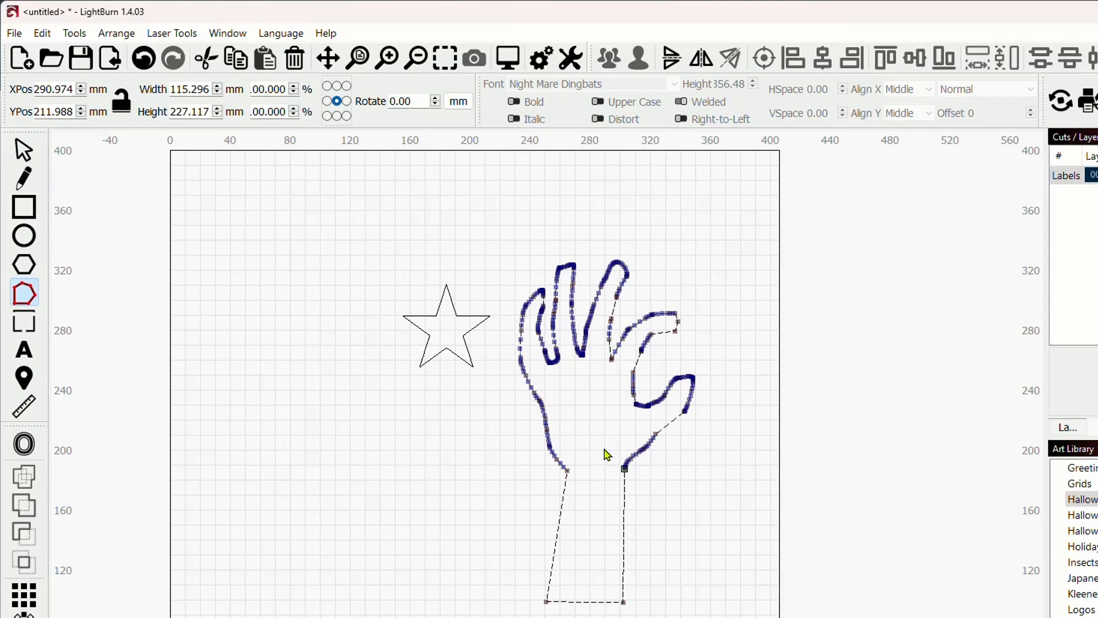
scroll(608, 455, up, 5)
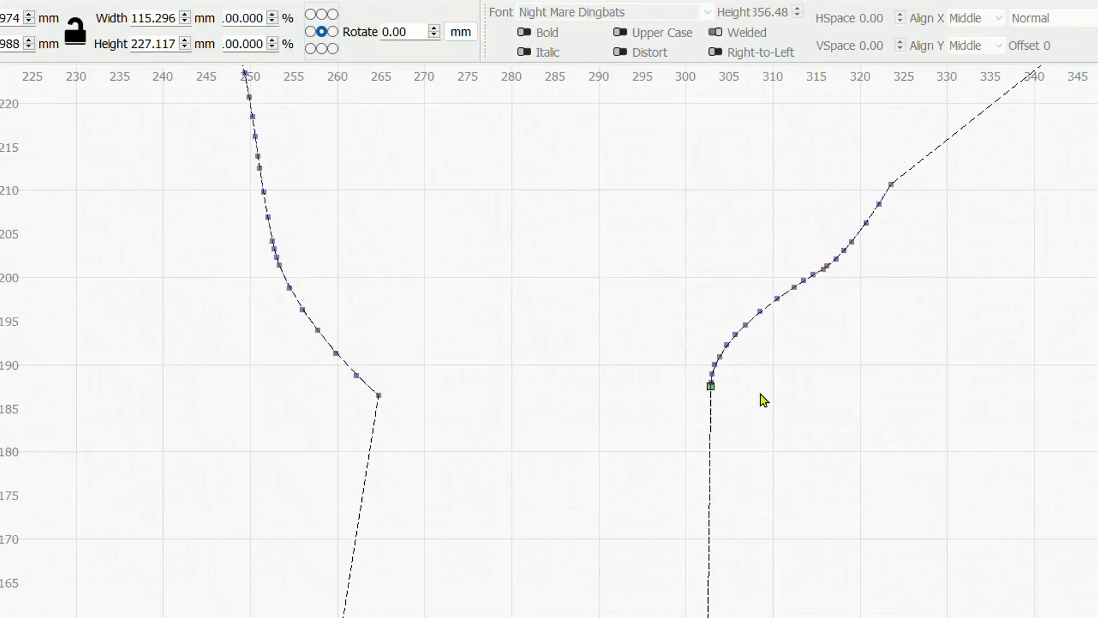
scroll(764, 398, down, 4)
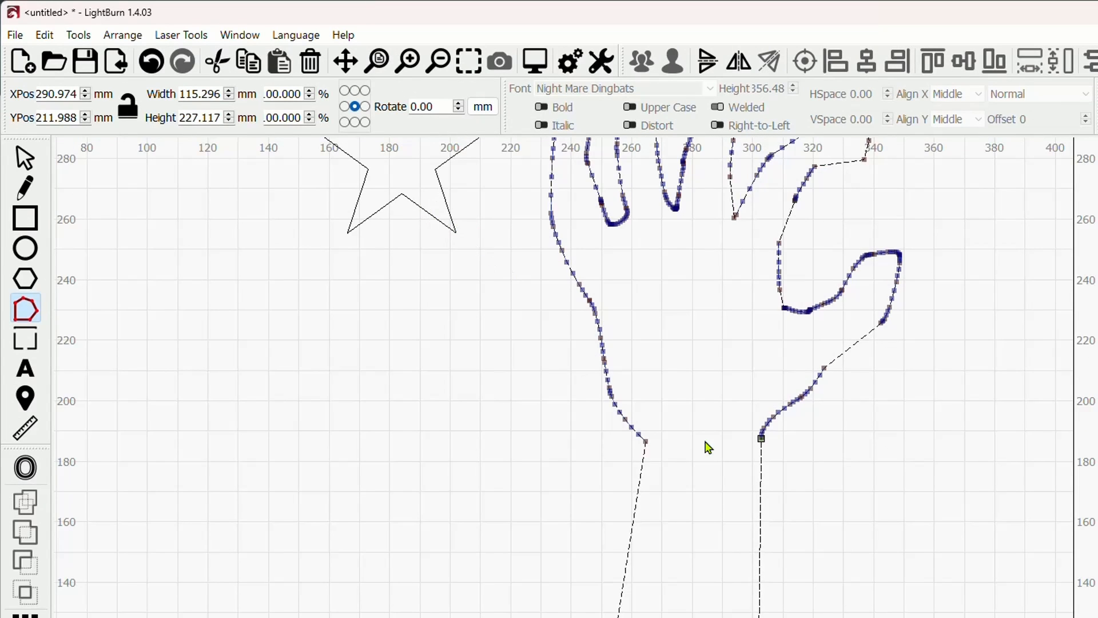
scroll(744, 441, up, 5)
scroll(694, 408, up, 3)
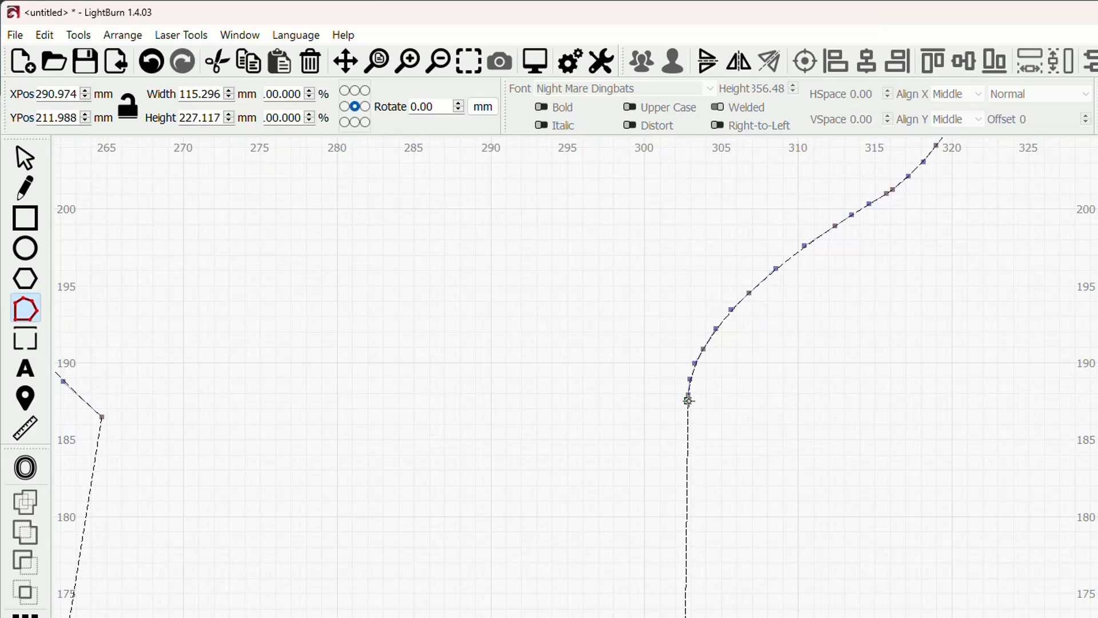
scroll(688, 401, down, 8)
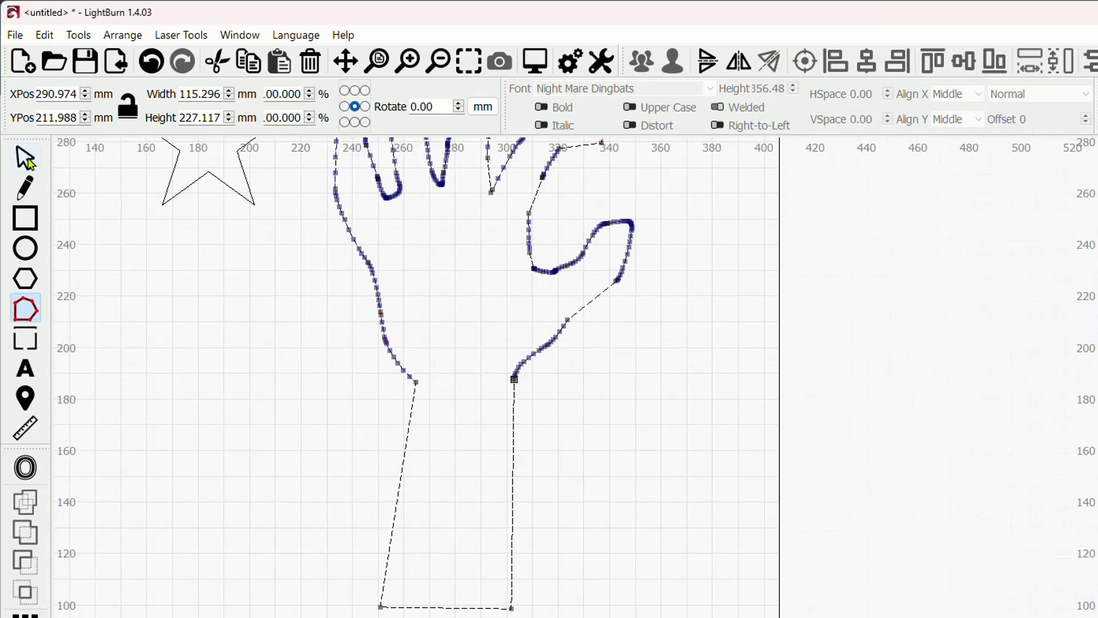
- Shrink the star to about 12.3 × 11.7 mm and center it on the hand path's starting node at the wrist
click(26, 159)
click(212, 183)
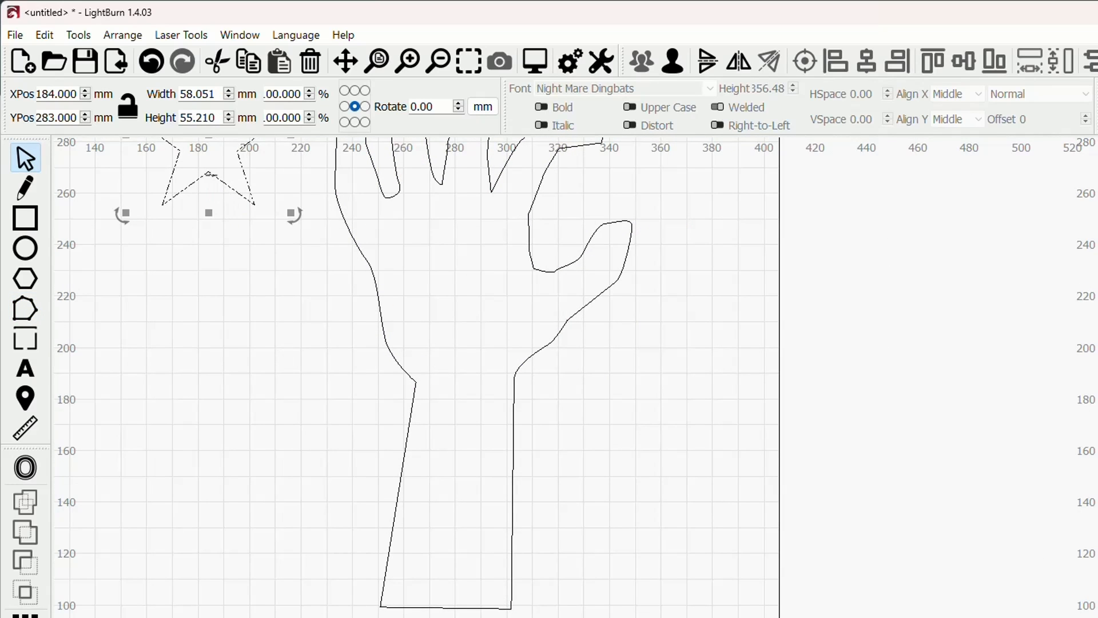
drag(247, 203, 557, 474)
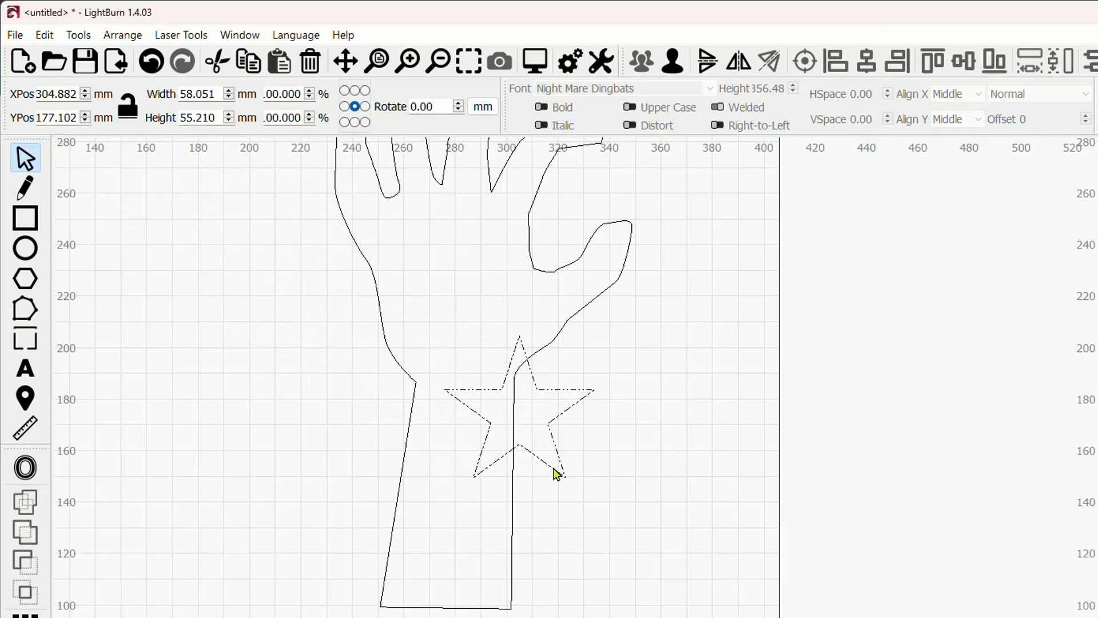
drag(603, 321, 568, 299)
scroll(432, 509, up, 2)
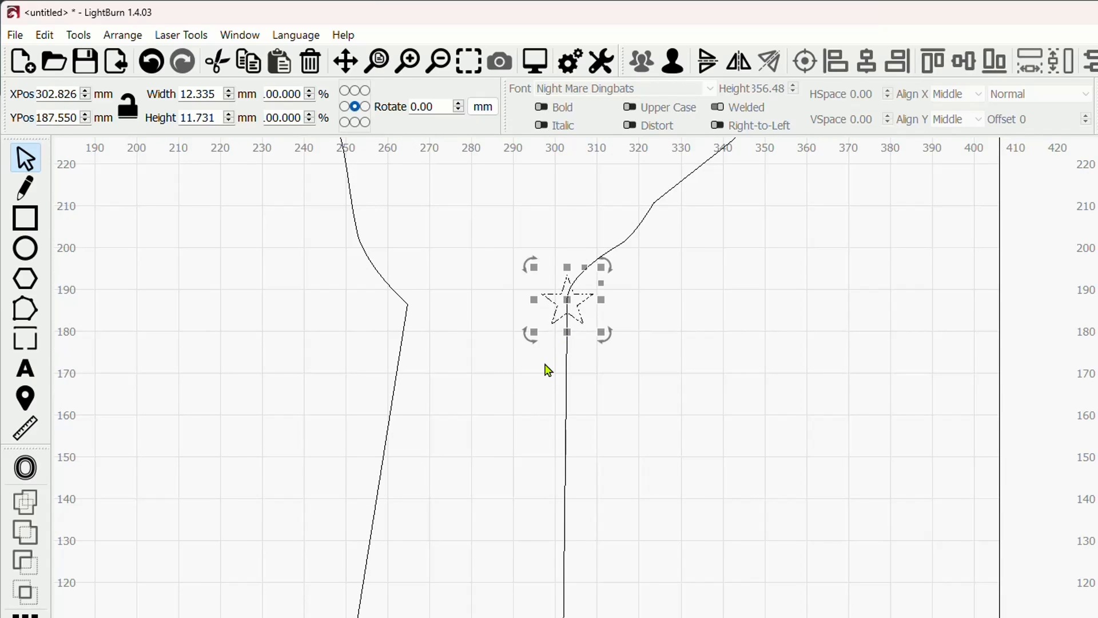
drag(483, 324, 457, 365)
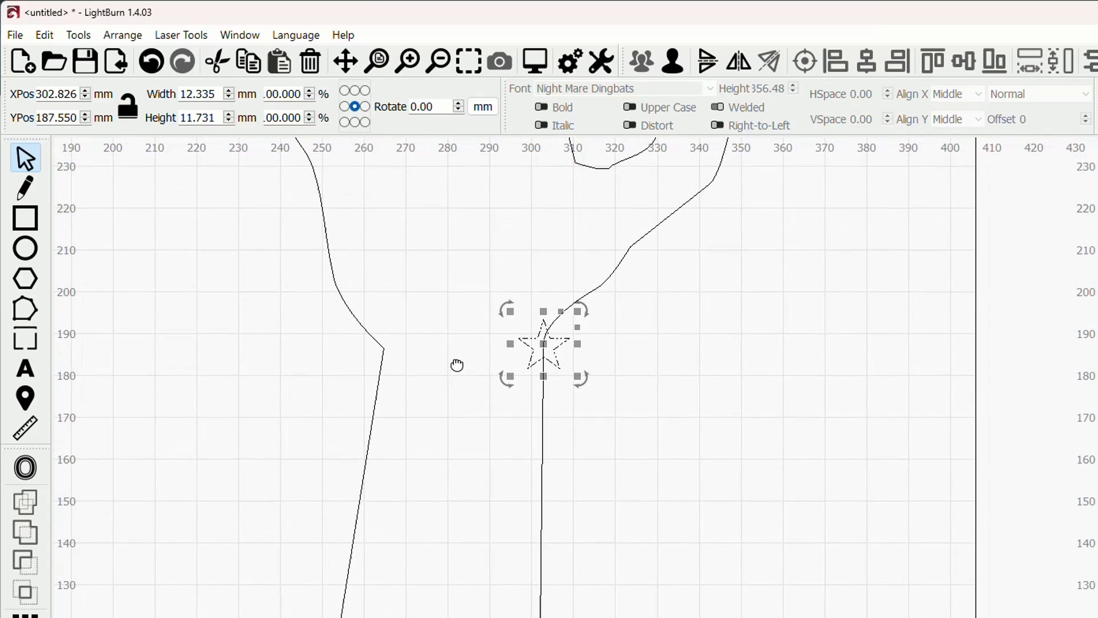
- Display the hand path's nodes again and check the star's placement against the starting node
click(590, 433)
drag(563, 413, 530, 416)
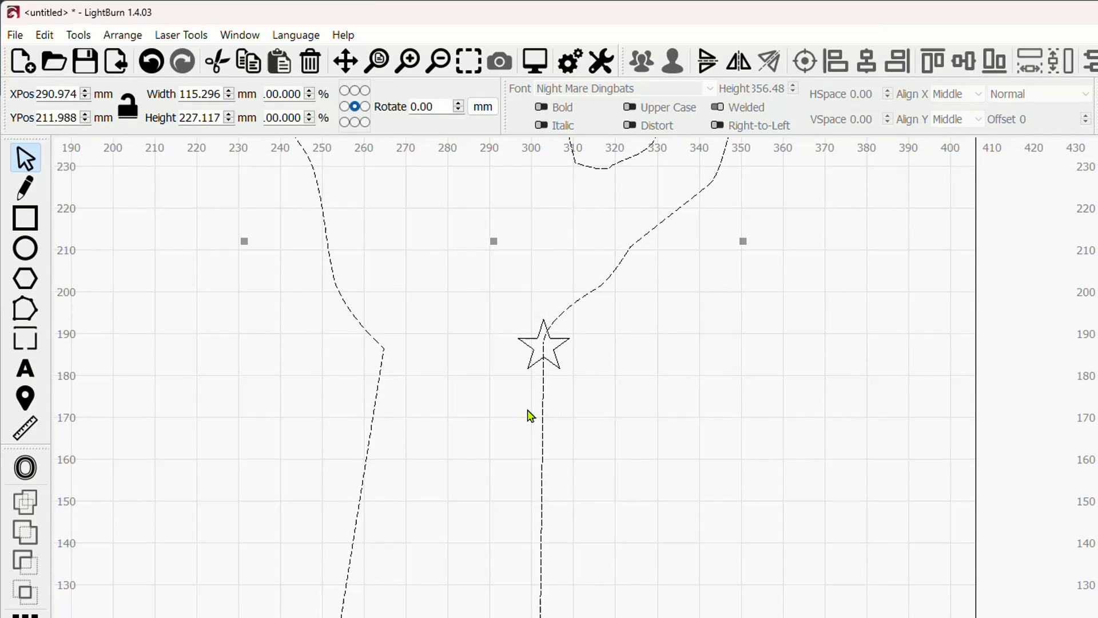
click(26, 309)
scroll(567, 360, up, 5)
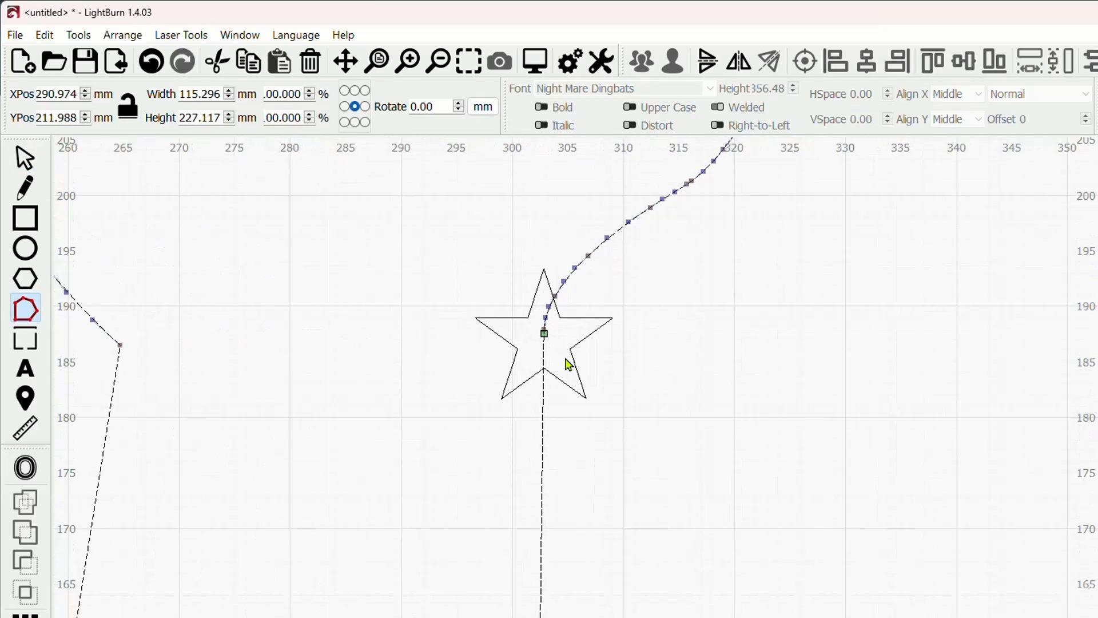
scroll(566, 360, up, 2)
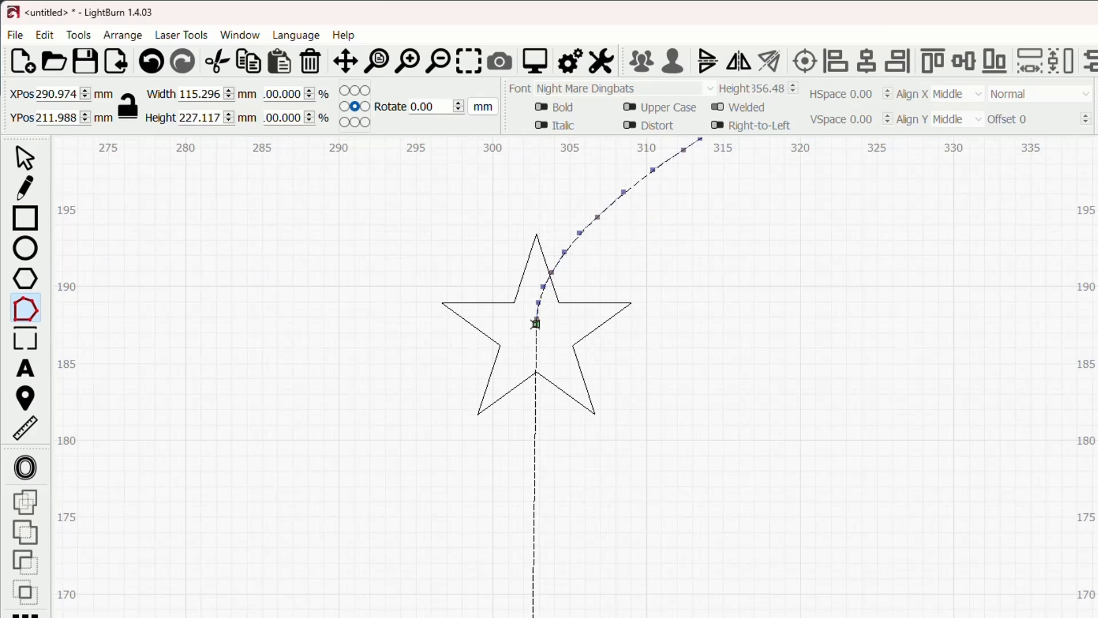
scroll(383, 373, down, 7)
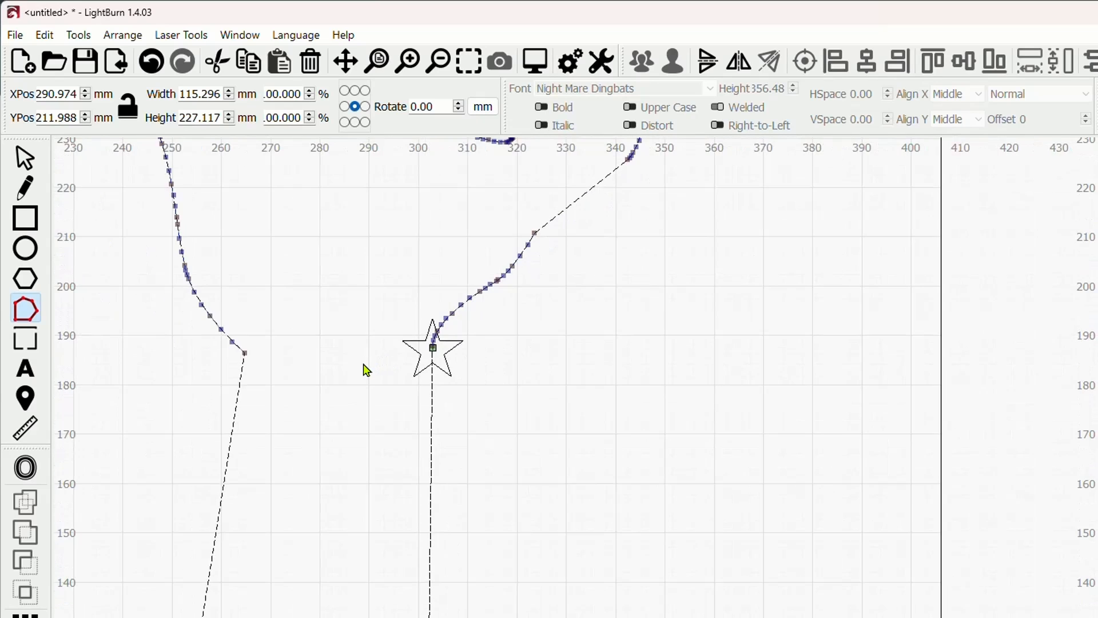
scroll(364, 364, down, 2)
drag(345, 356, 481, 363)
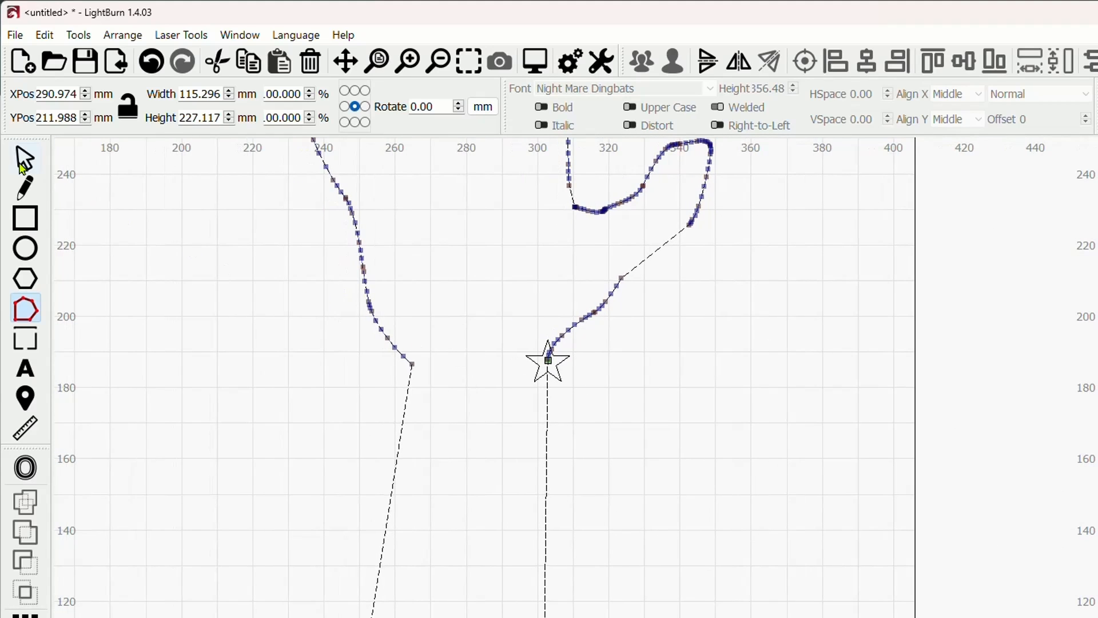
- Select the star first and add the hand path to the selection last
click(22, 161)
click(823, 386)
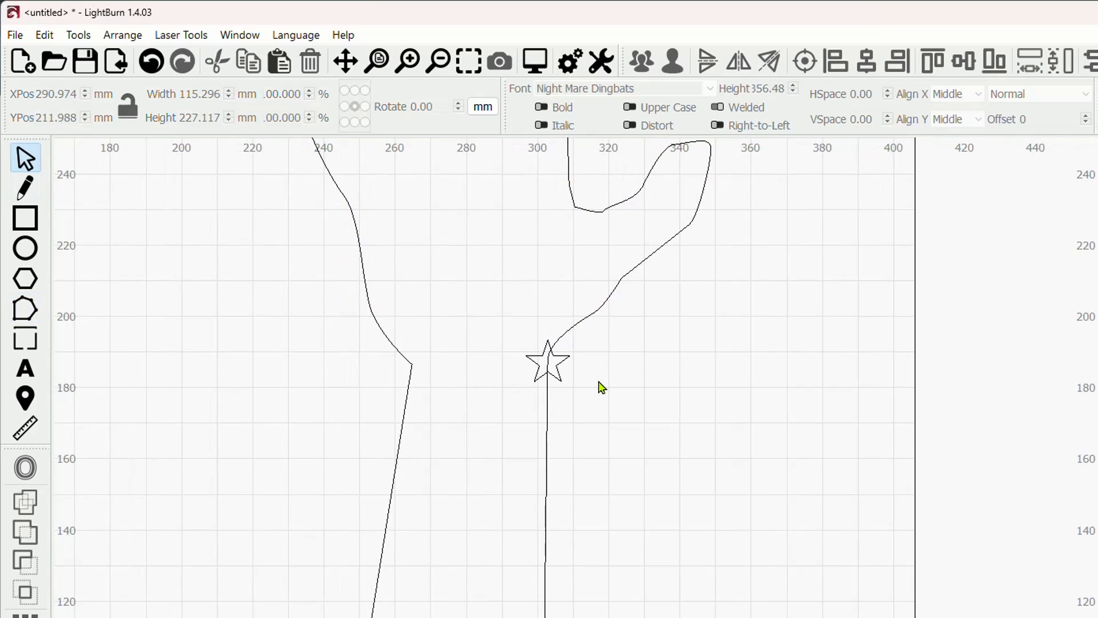
click(567, 362)
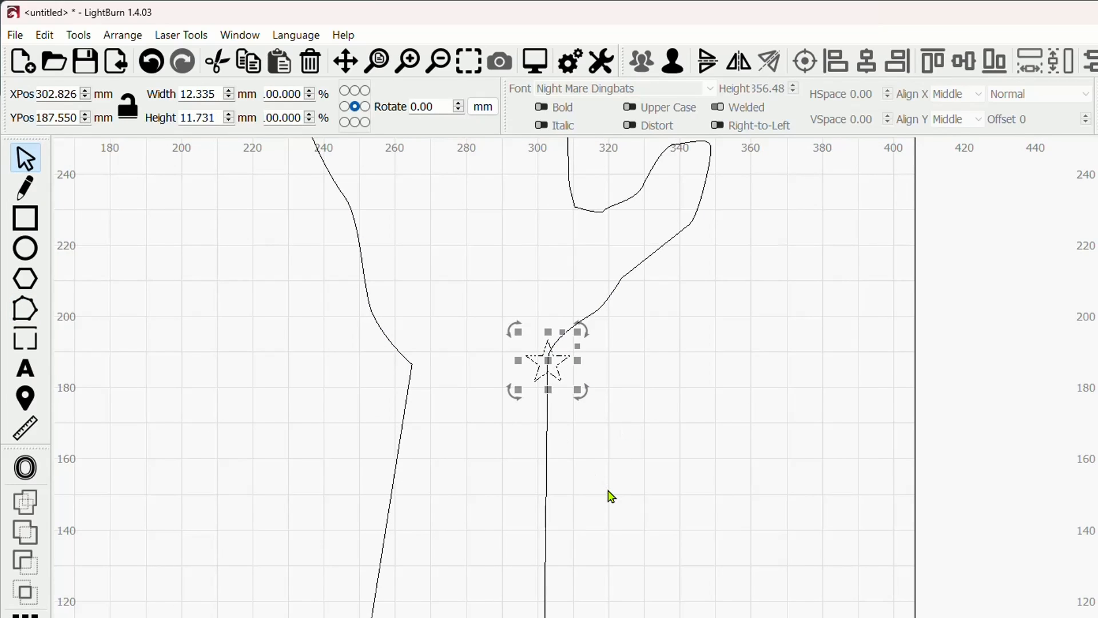
key(shift)
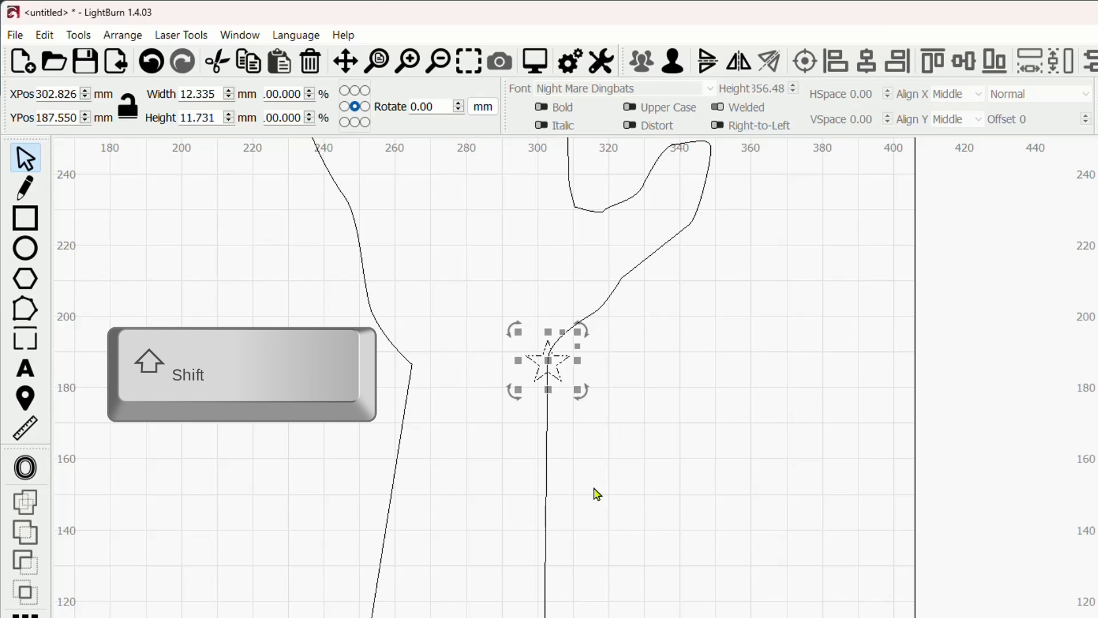
drag(528, 482, 535, 482)
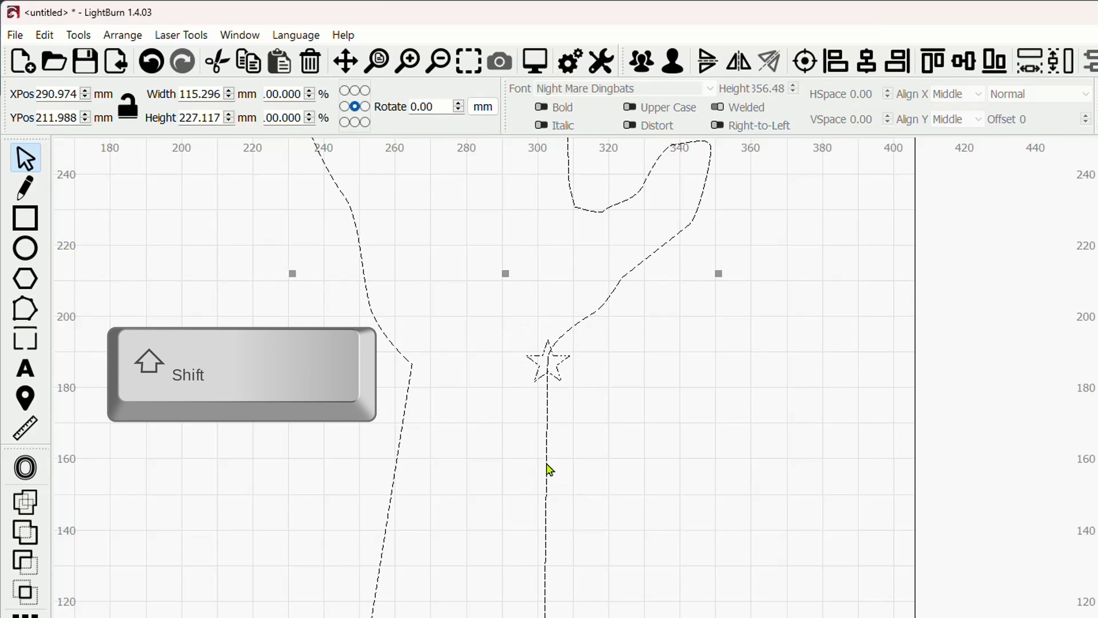
scroll(483, 412, down, 6)
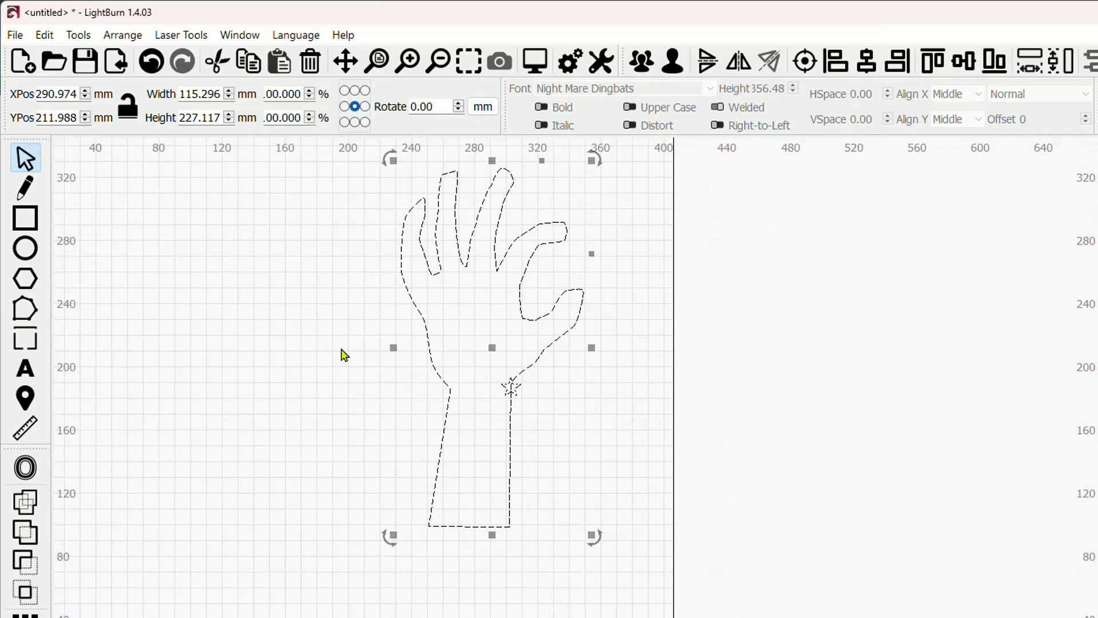
drag(341, 353, 404, 417)
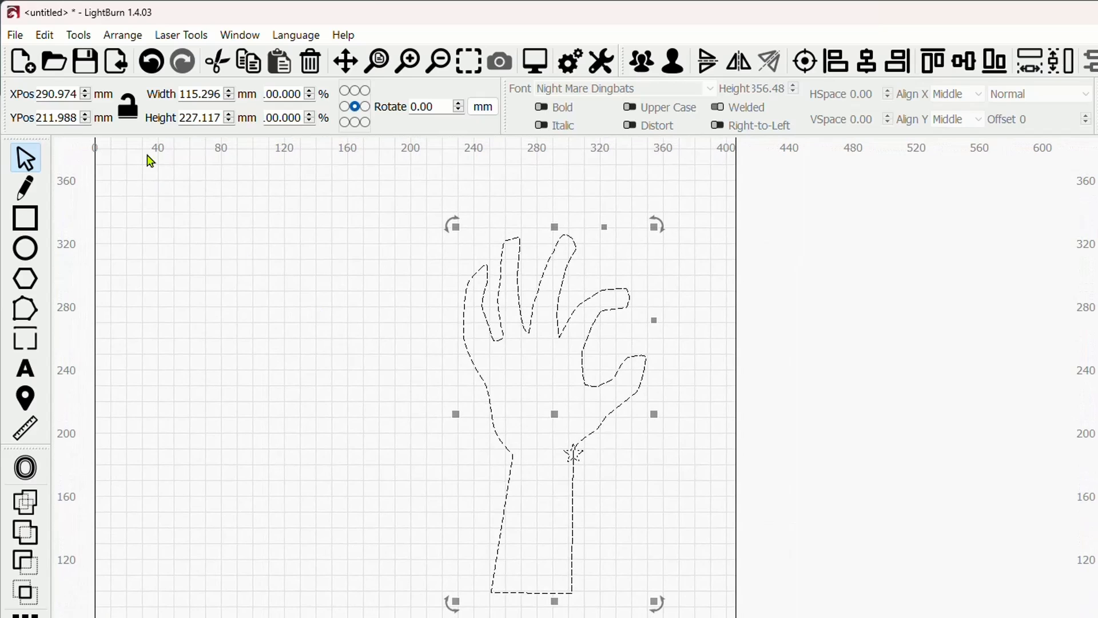
- Open Copy Along Path for the selected star and hand, trying 5 copies and a 182.73 mm space between copies
click(131, 43)
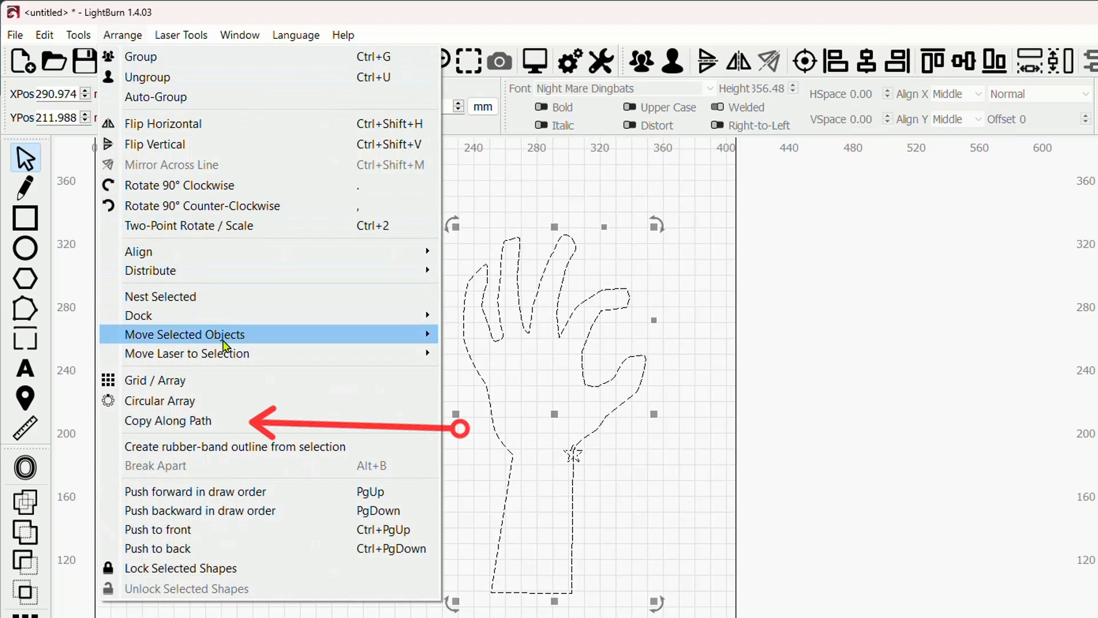
click(235, 423)
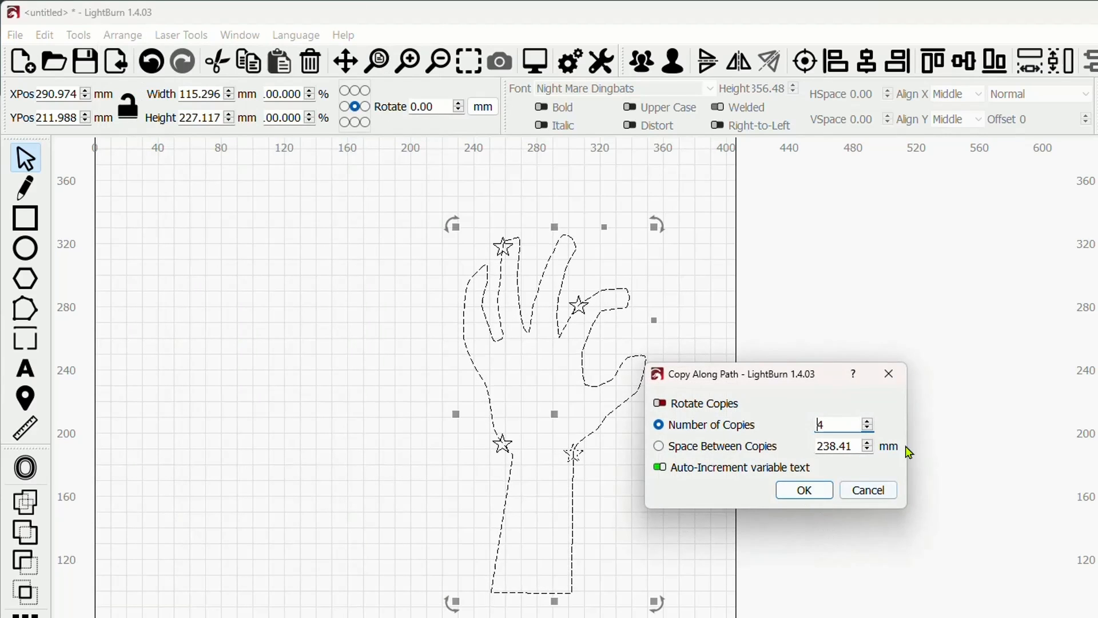
drag(783, 380, 865, 280)
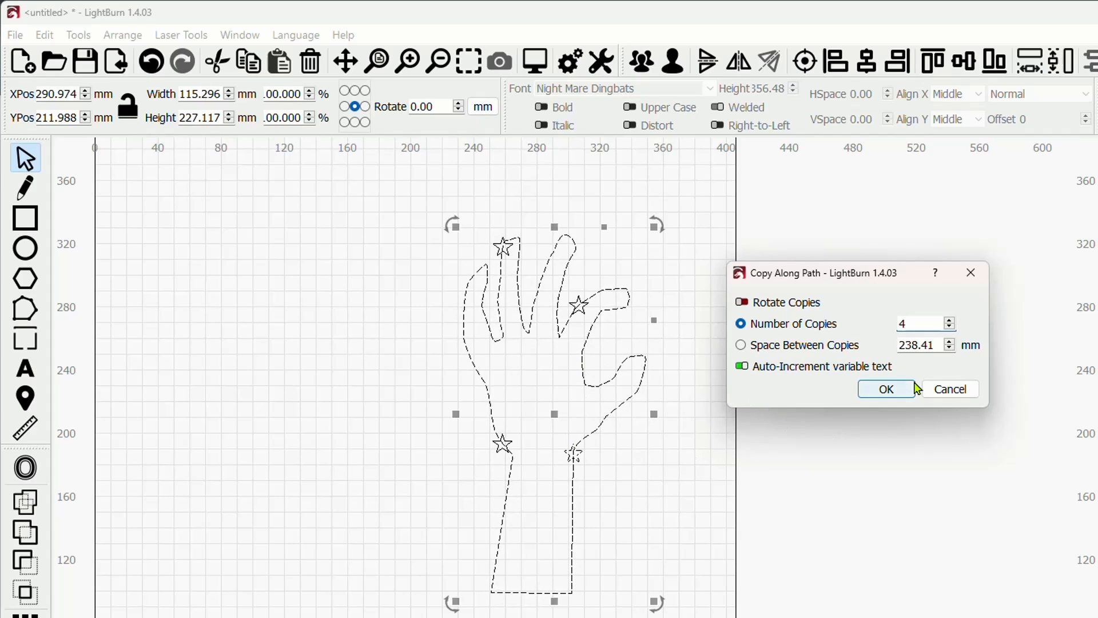
click(949, 322)
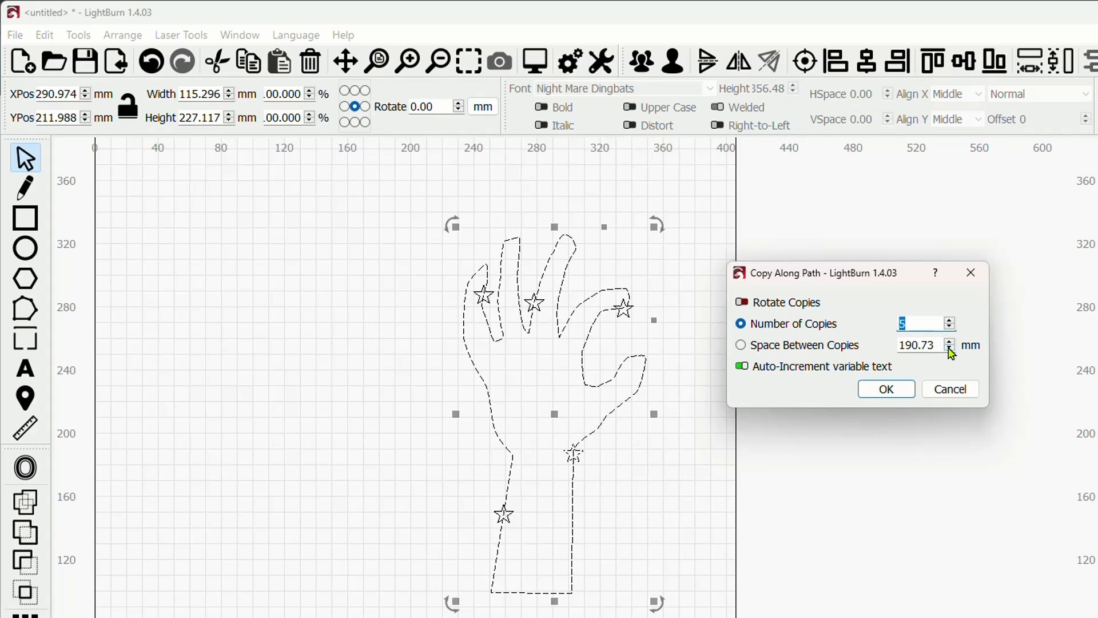
click(950, 342)
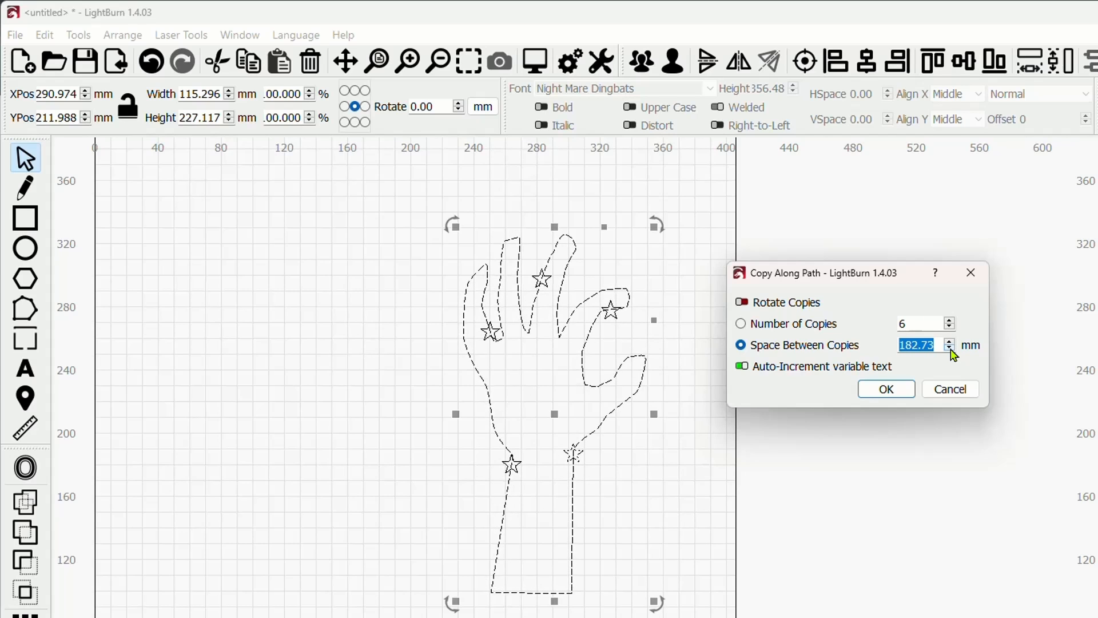
- Raise the number of star copies to 18, and set the space between copies to 64.98 mm
click(950, 321)
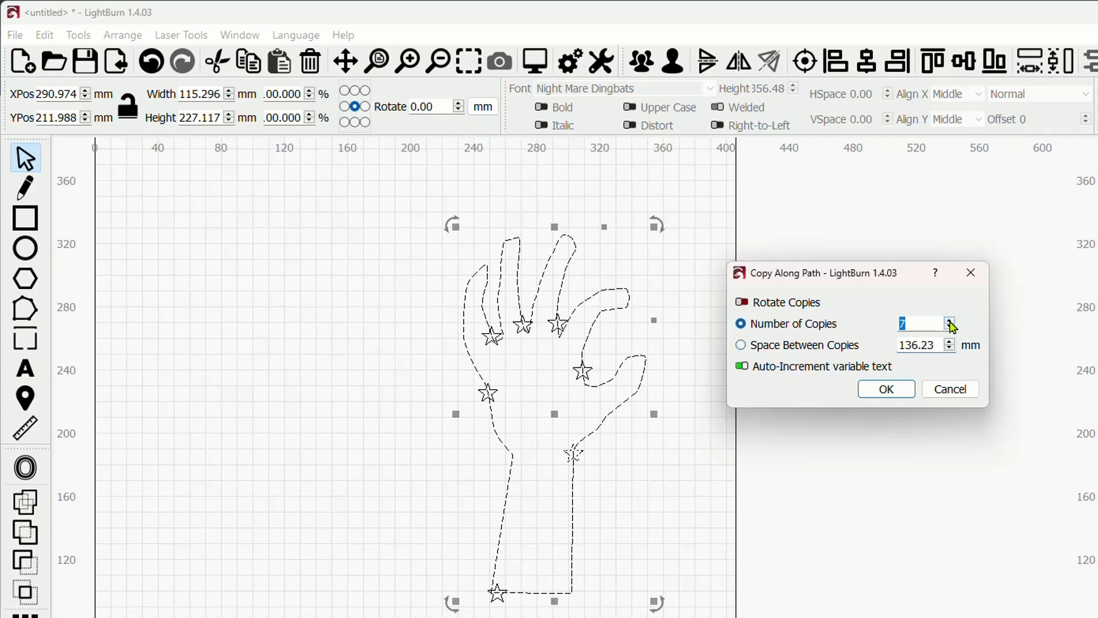
click(950, 321)
click(950, 321)
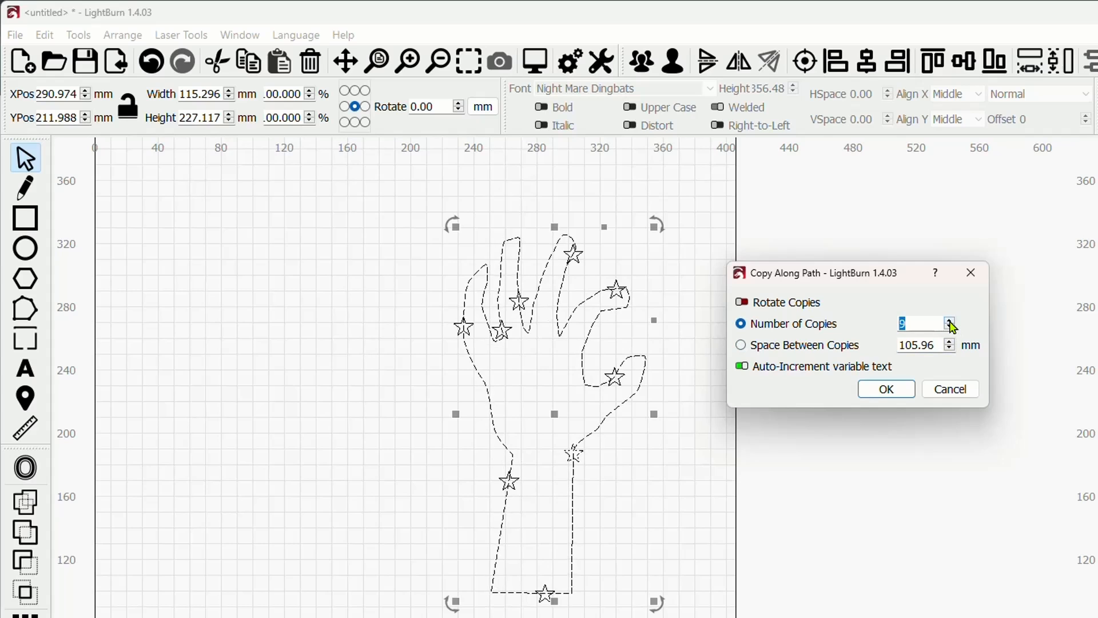
click(950, 322)
click(950, 322)
click(950, 321)
click(951, 321)
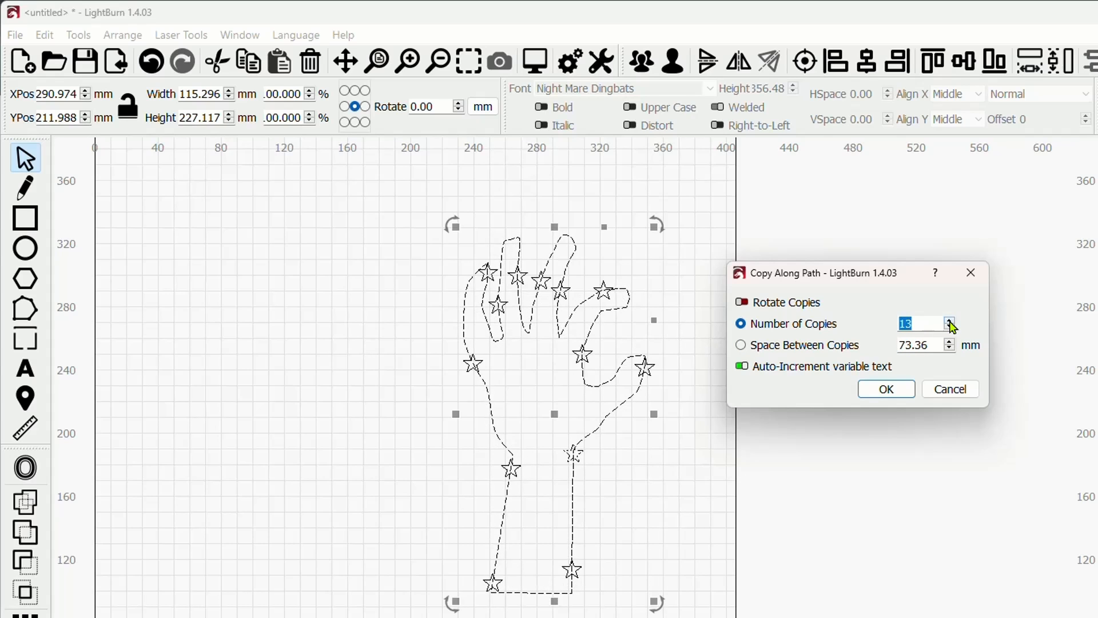
click(950, 322)
click(950, 321)
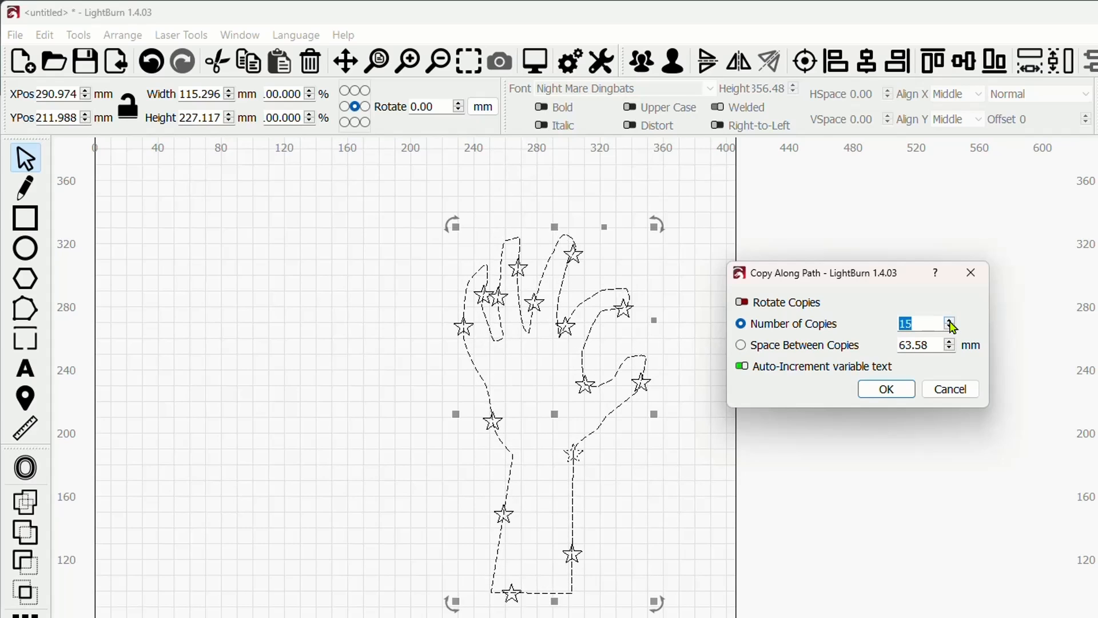
click(951, 321)
click(950, 321)
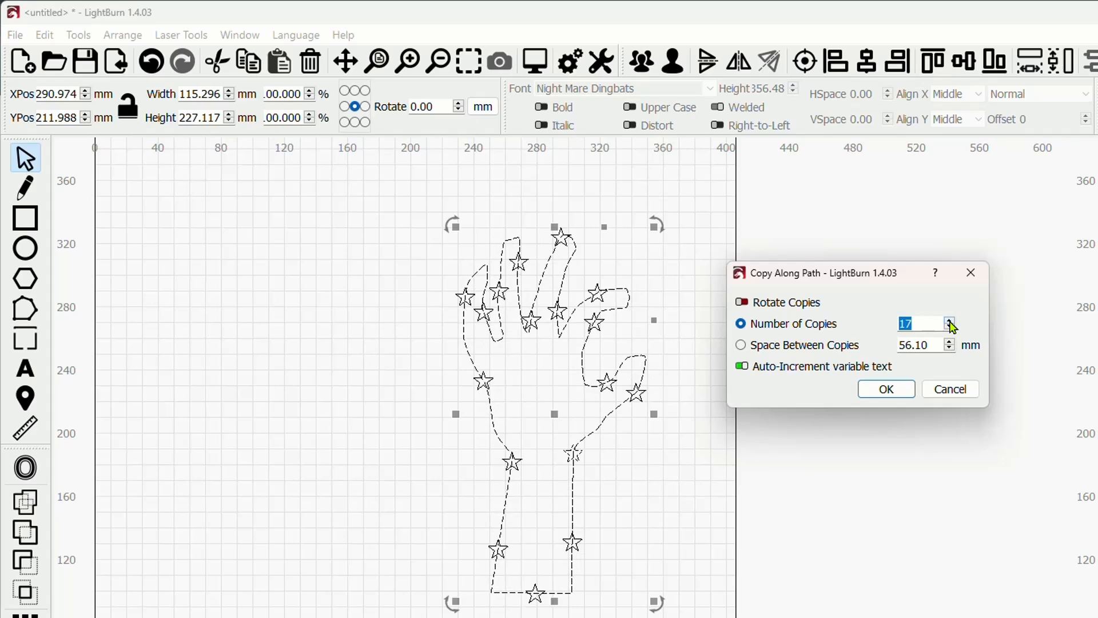
click(951, 321)
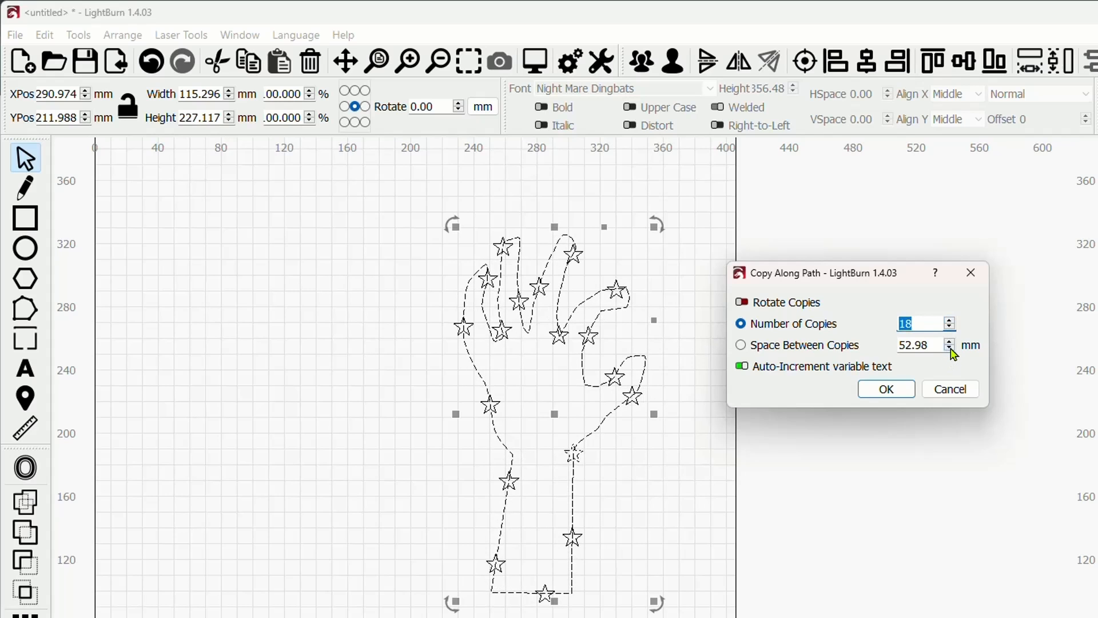
click(951, 343)
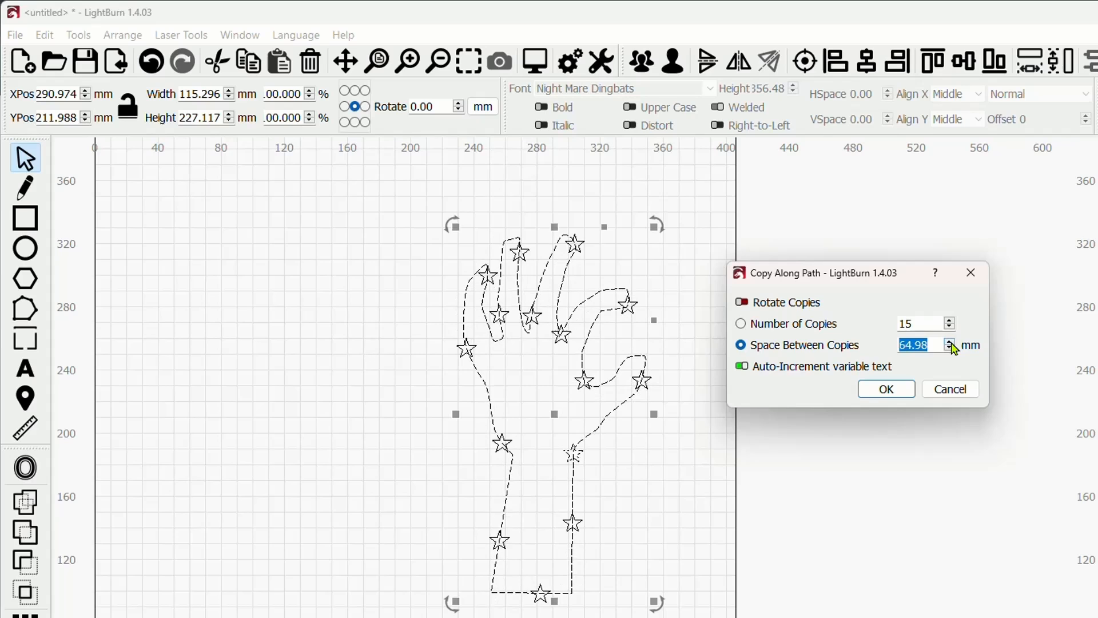
- Cancel copying along the hand, move the star out to its left, and delete the hand path
click(972, 392)
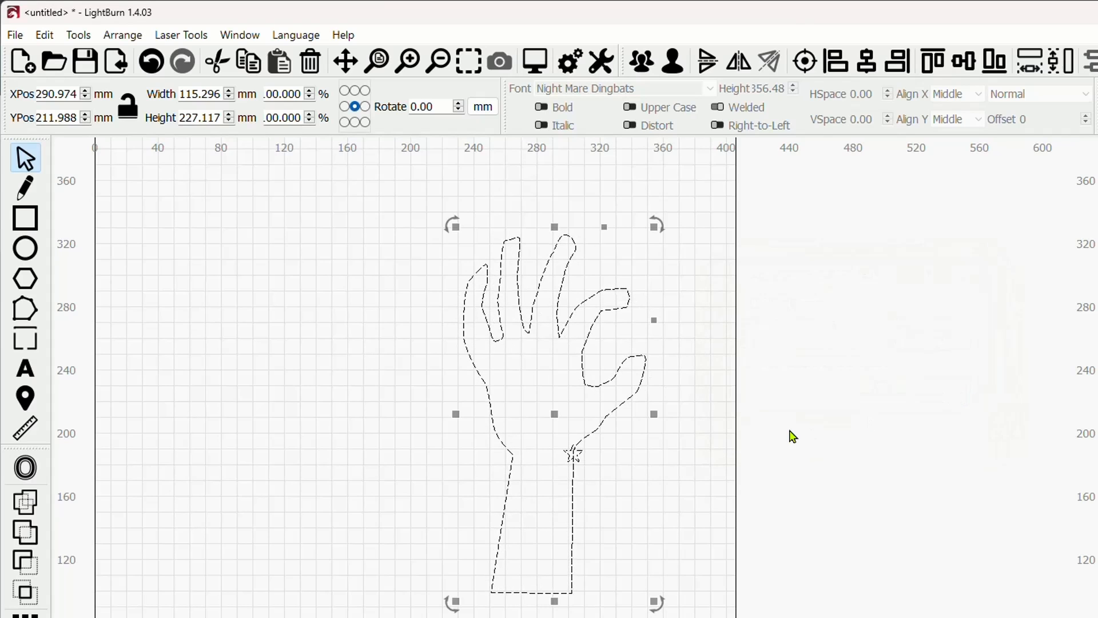
click(646, 493)
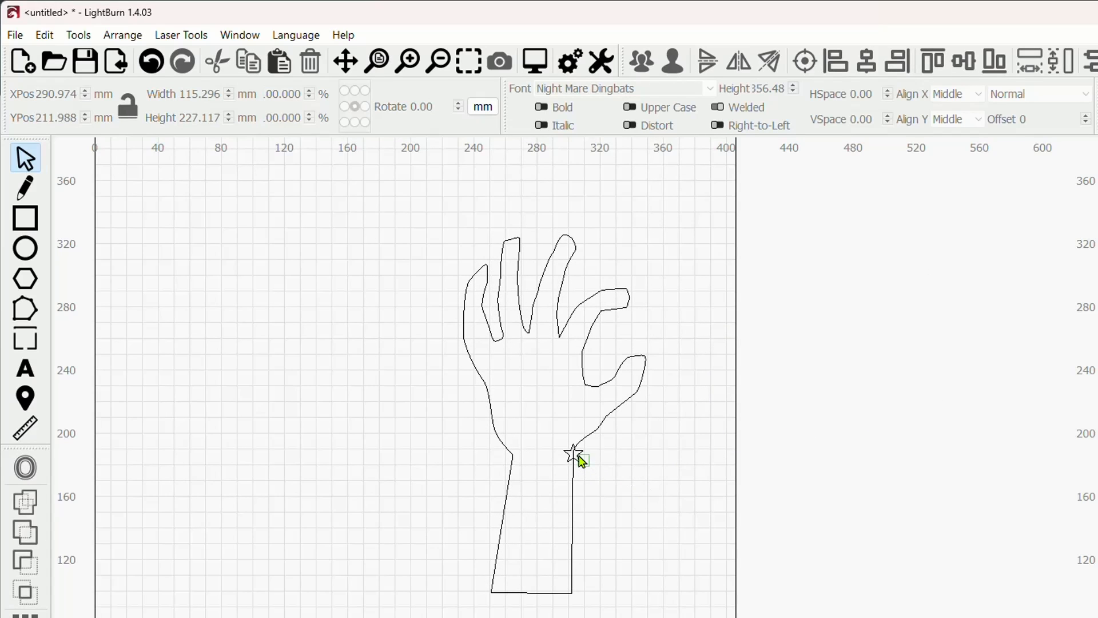
drag(580, 457, 316, 378)
click(557, 419)
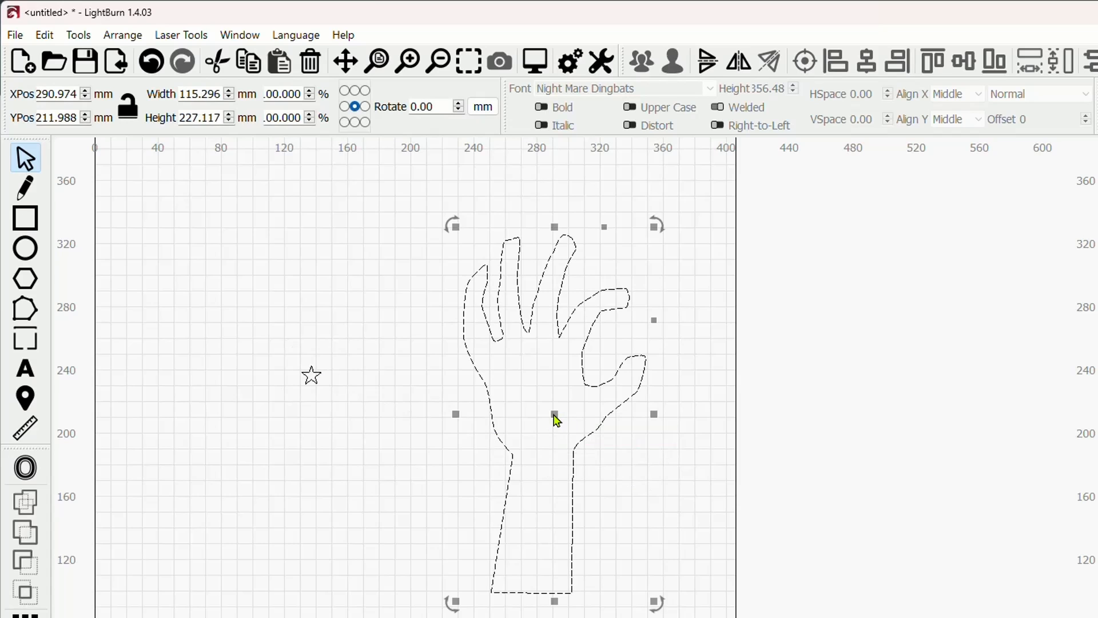
key(Delete)
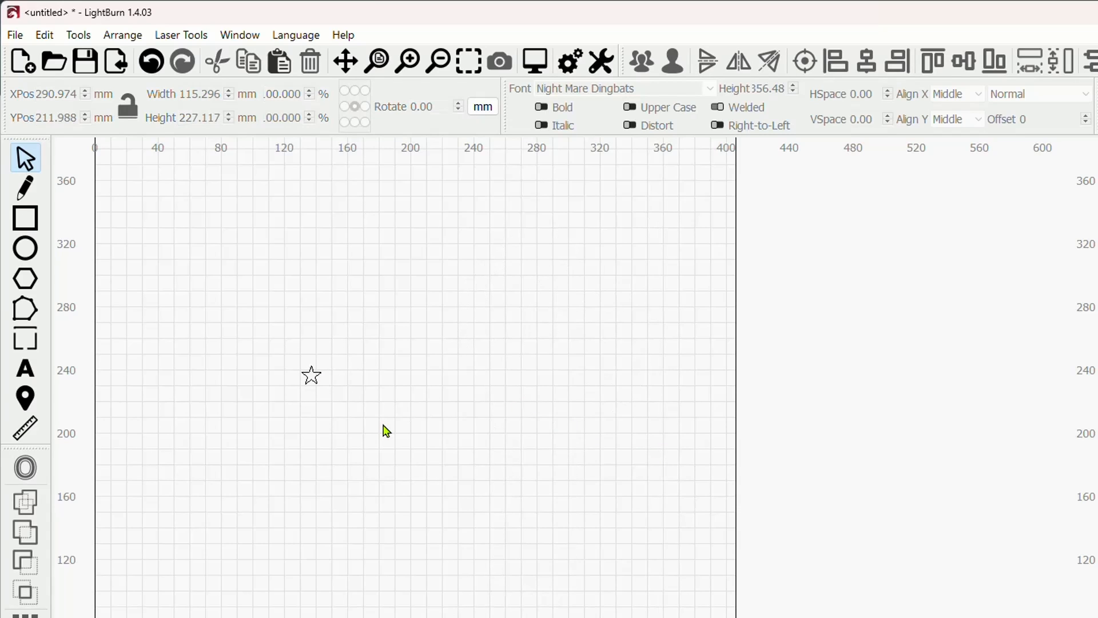
- Enlarge the star to about 59 by 56 mm and draw a square about 186 mm wide to its right
drag(299, 411, 487, 491)
drag(432, 436, 286, 329)
click(36, 227)
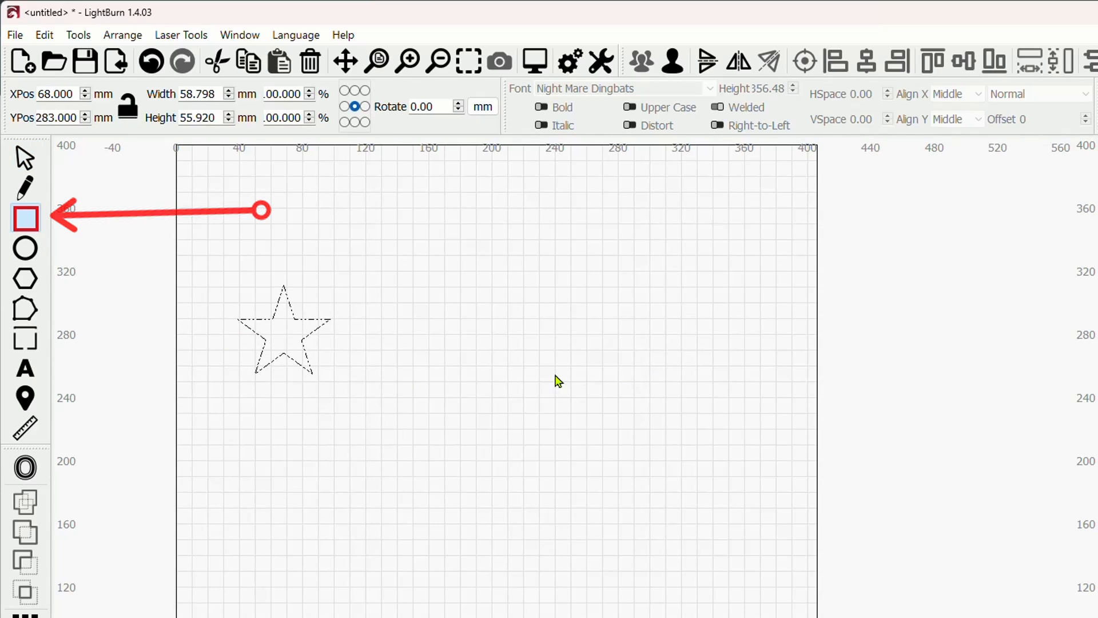
key(shift)
drag(448, 295, 513, 360)
drag(589, 428, 744, 503)
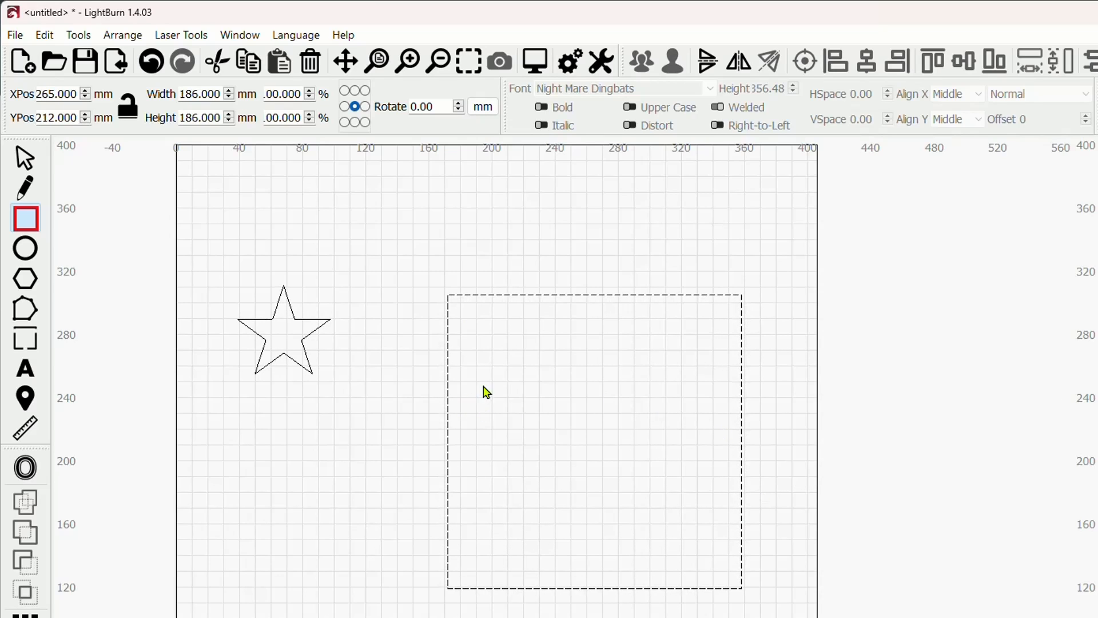
- Convert the square to a path and display its nodes to locate the starting node
click(36, 162)
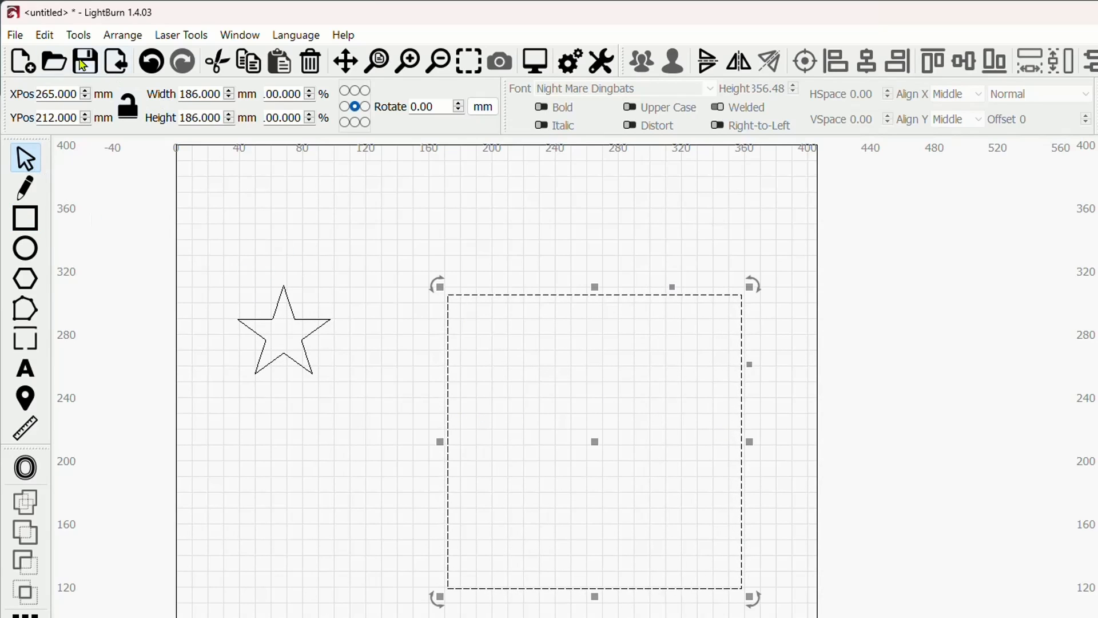
click(50, 38)
click(156, 279)
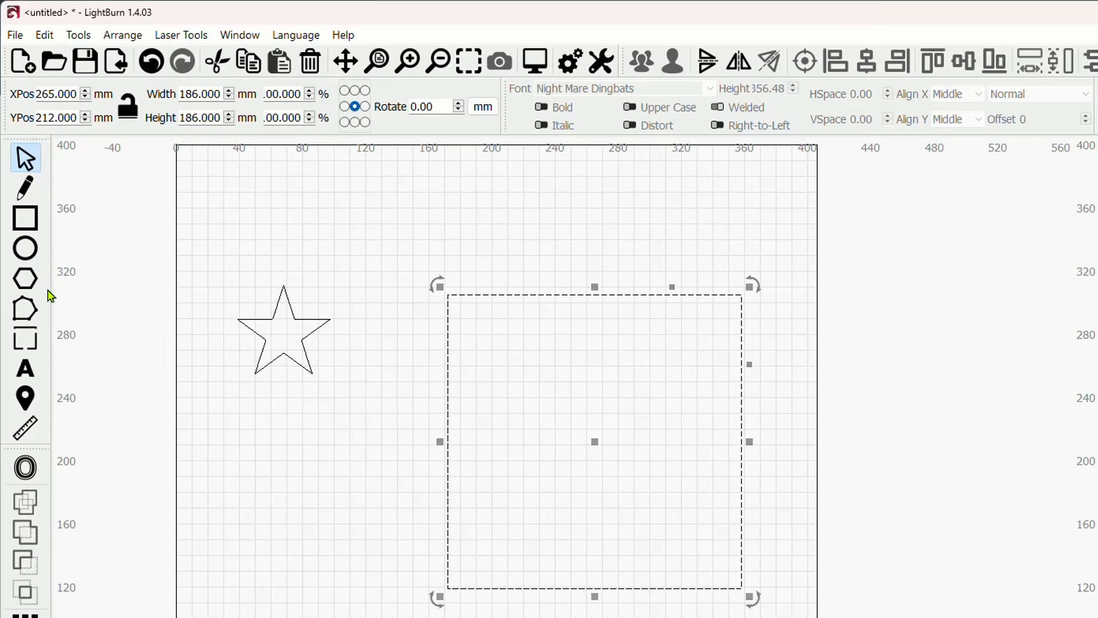
click(24, 310)
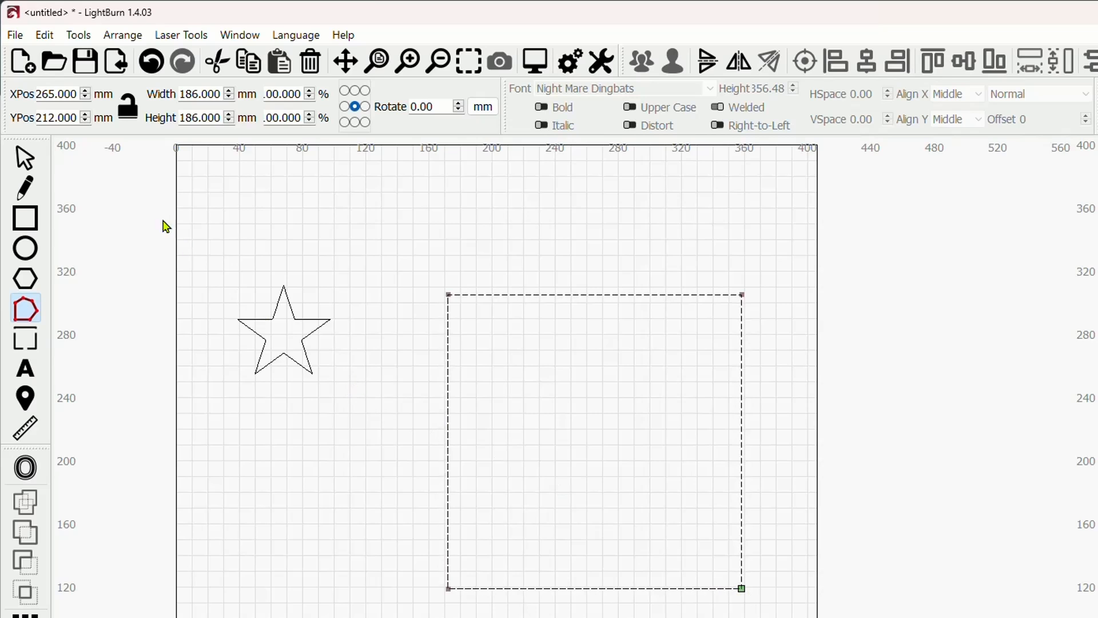
- Move the star by its centre and snap it onto the square's lower-right starting node
click(29, 159)
click(318, 380)
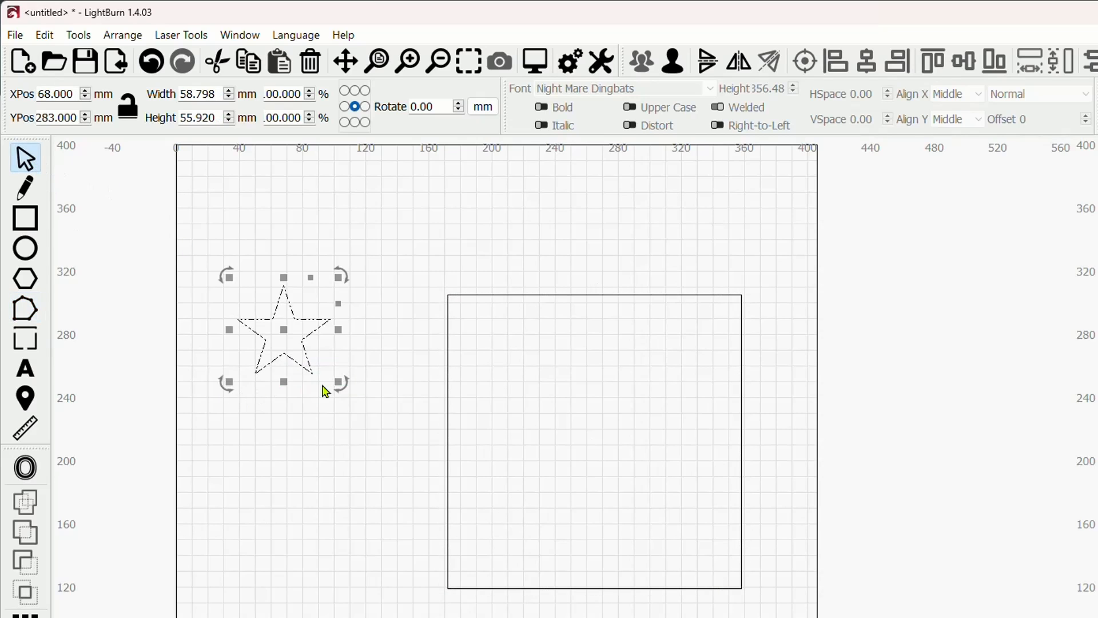
drag(282, 326, 749, 600)
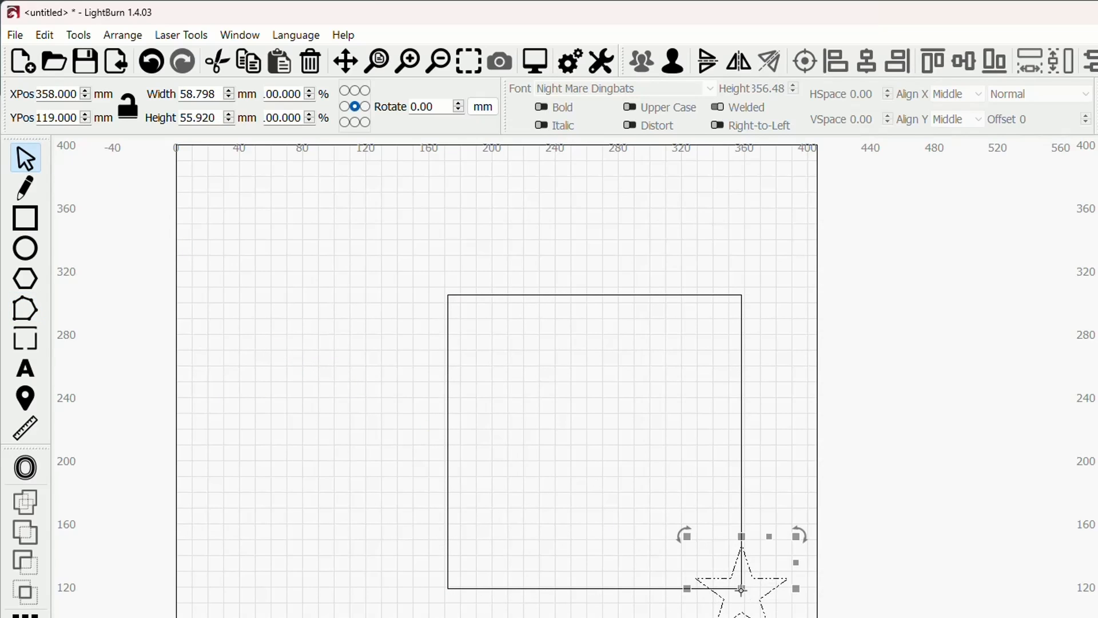
- Shift the star slightly off the square's corner, and snap its centre back onto the corner
drag(591, 617, 478, 548)
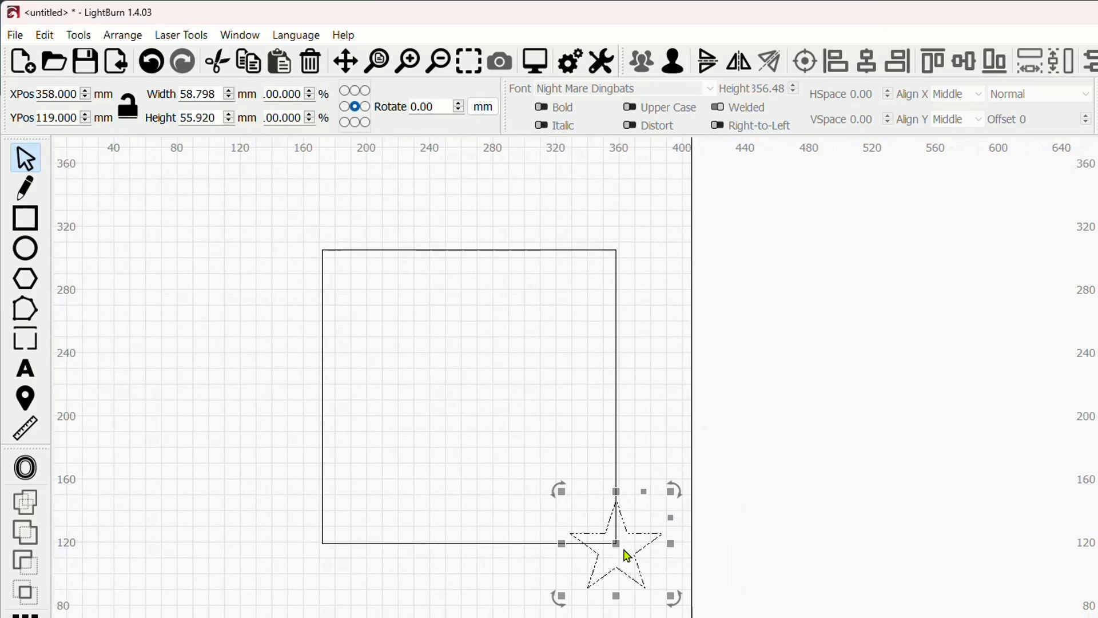
mouse_move(616, 543)
mouse_down()
mouse_move(679, 548)
mouse_move(655, 566)
mouse_move(661, 530)
mouse_move(621, 547)
mouse_up()
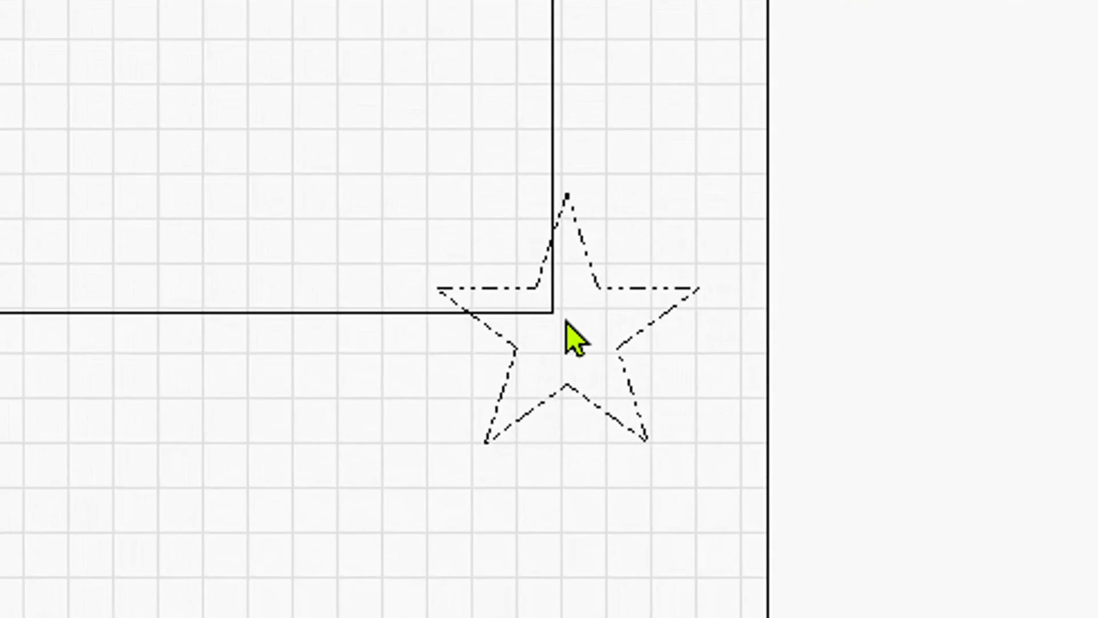
drag(566, 321, 549, 316)
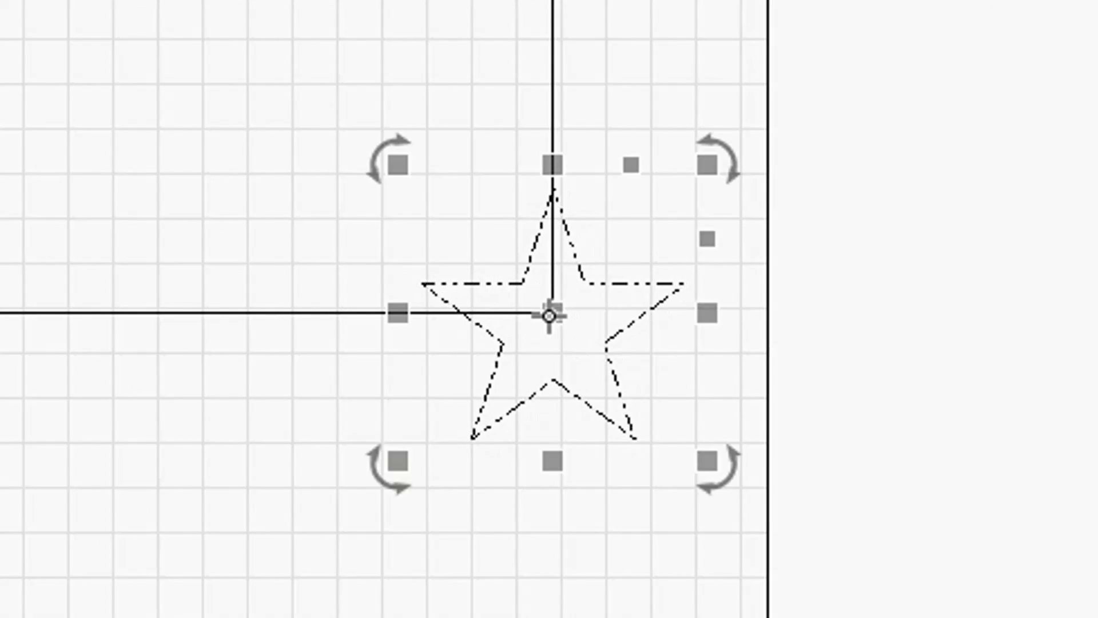
- Display the square's nodes again and check the star's position against the starting node
click(911, 314)
click(553, 11)
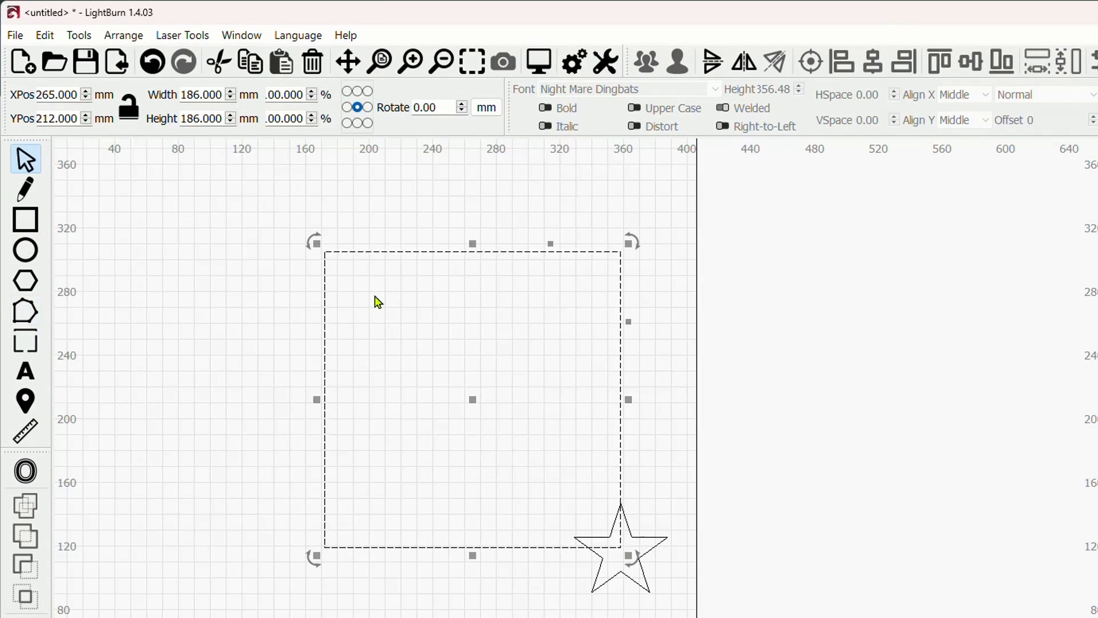
click(33, 317)
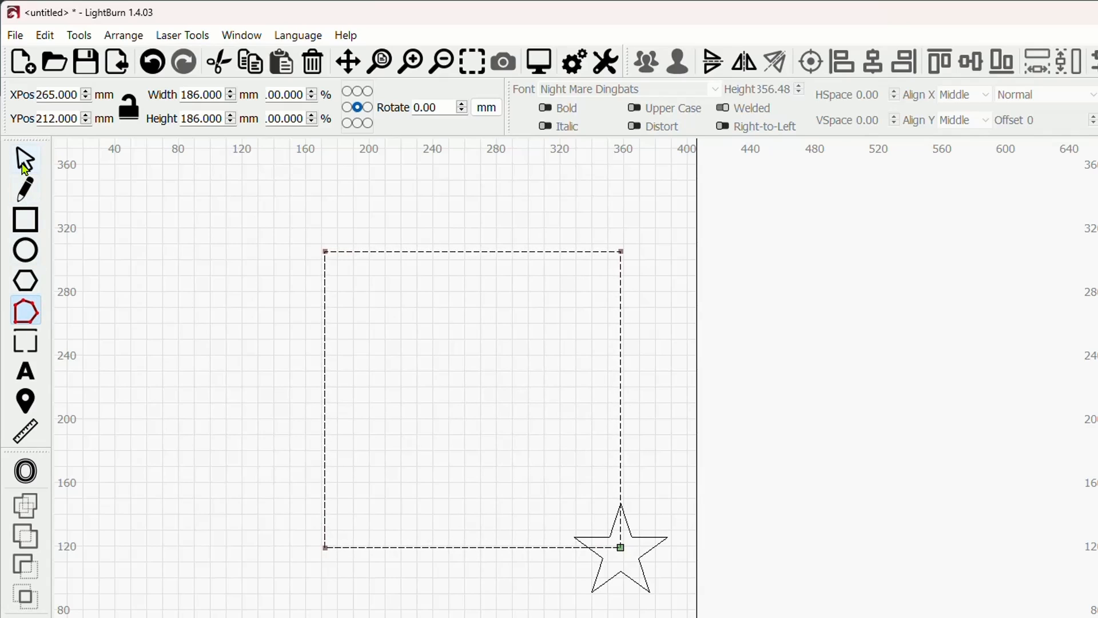
- Shrink the star about its centre to about 38.8 by 36.9 mm
click(25, 163)
click(589, 538)
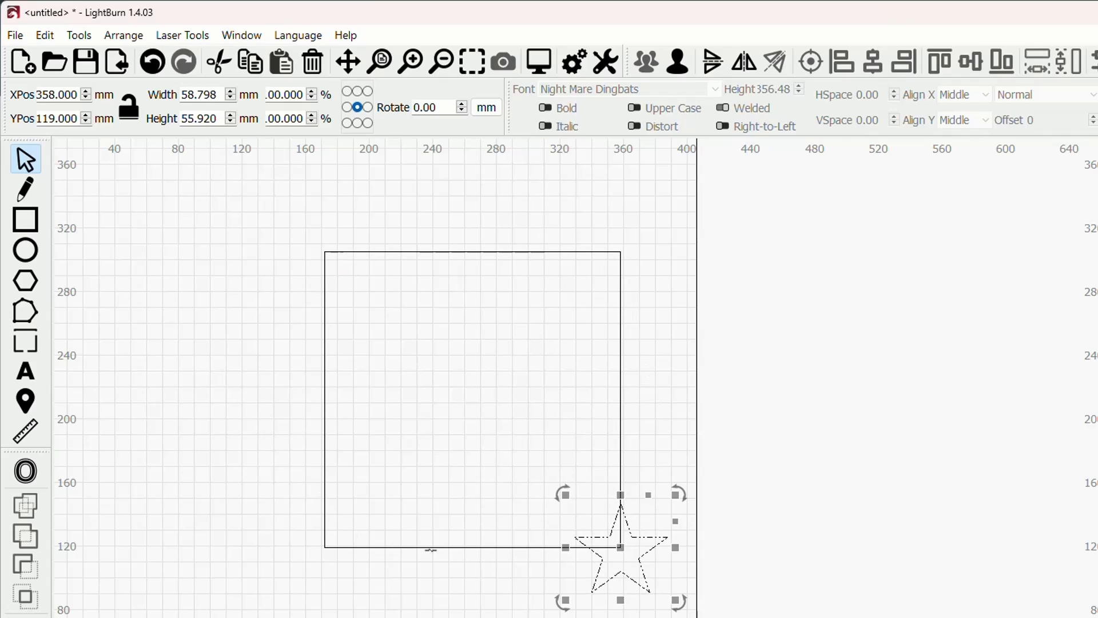
drag(680, 493, 664, 509)
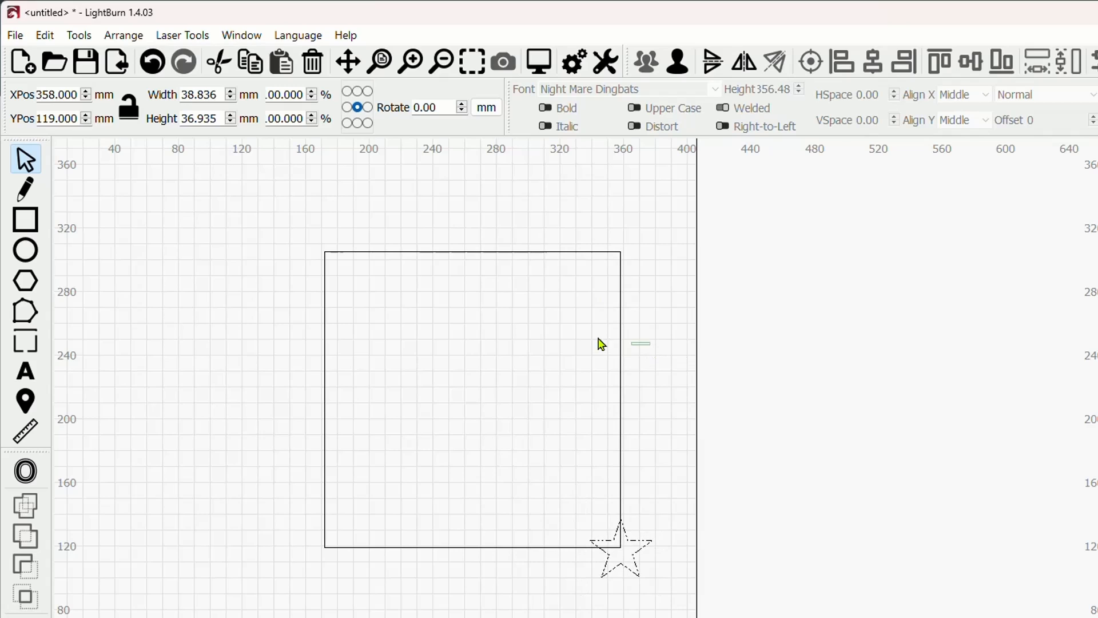
- Add the square to the selection after the star, and open Copy Along Path with the dialog placed beside the drawing
shift+click(620, 347)
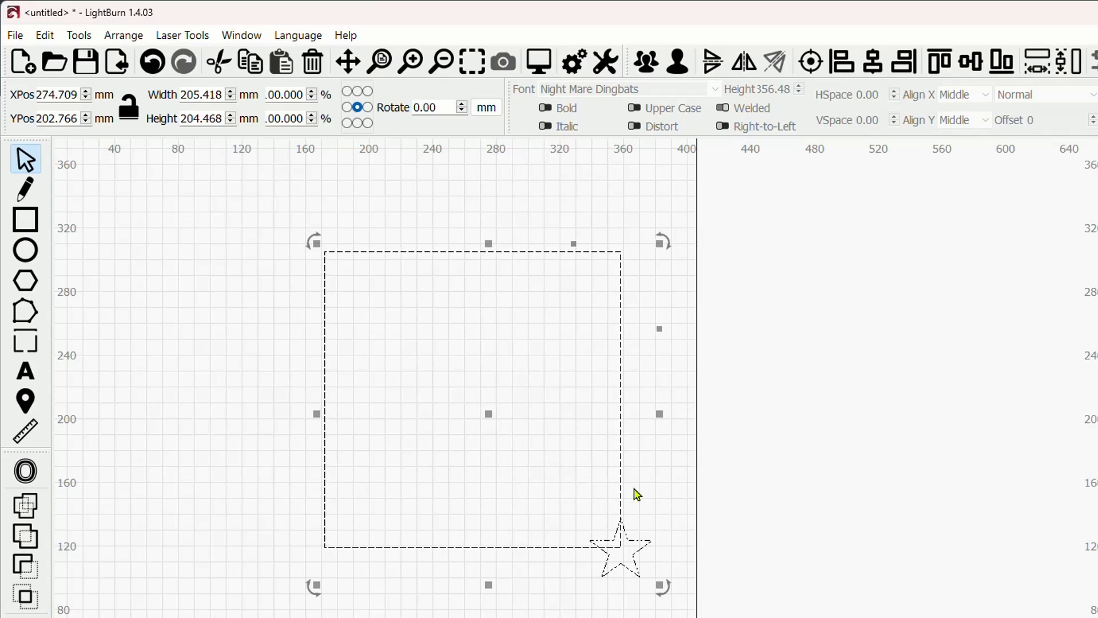
click(130, 38)
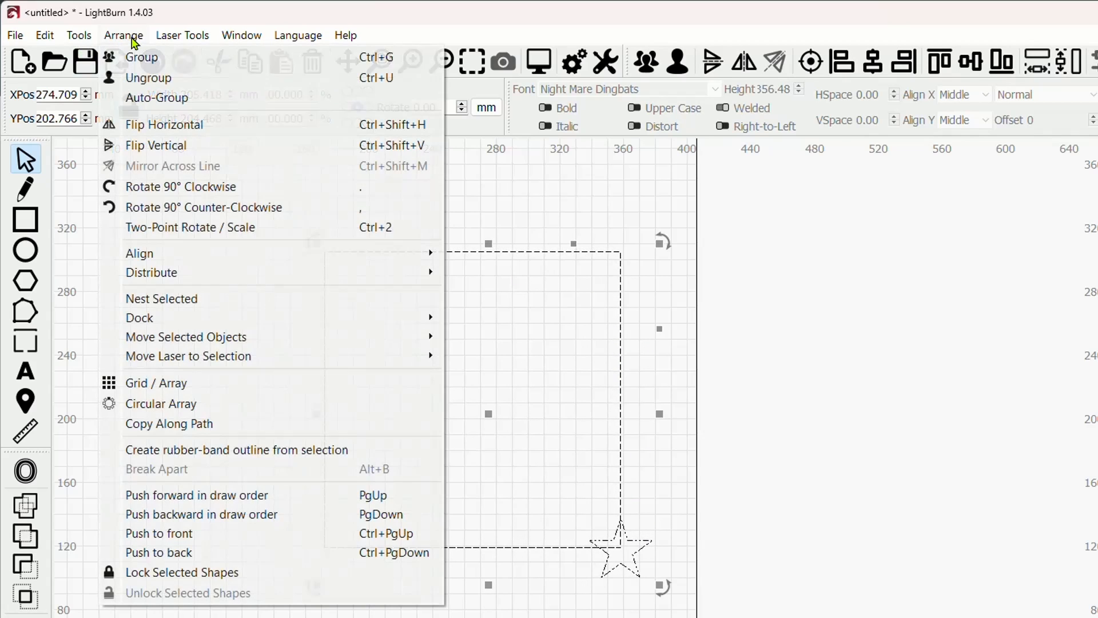
click(241, 435)
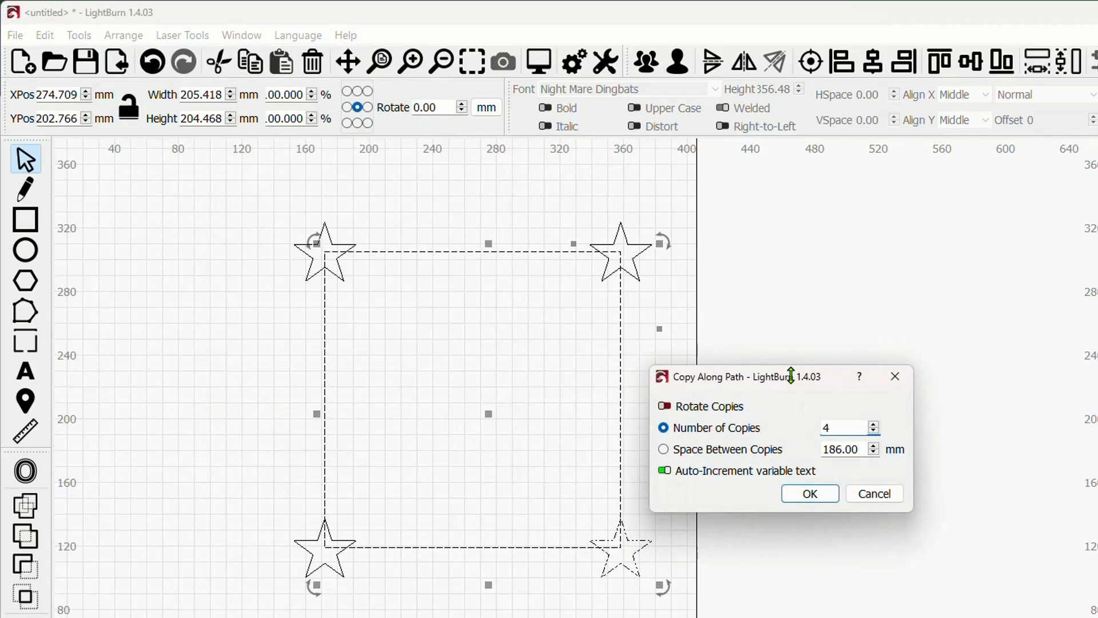
drag(799, 378, 896, 267)
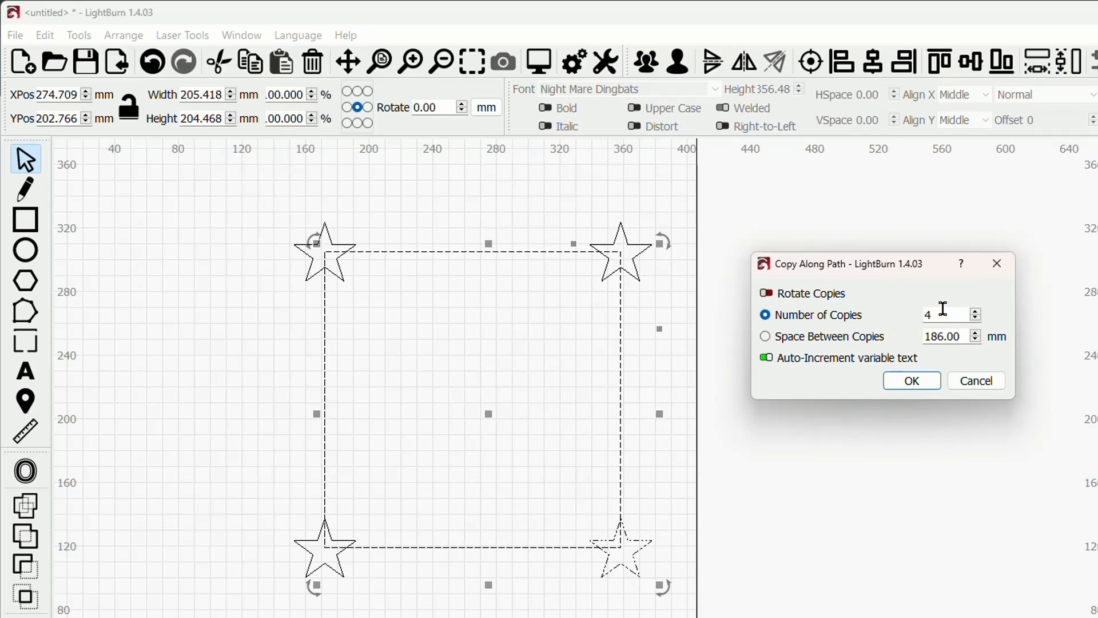
- Preview 8 star copies around the square, try 9, and go back to 8
drag(944, 309, 902, 319)
text(8)
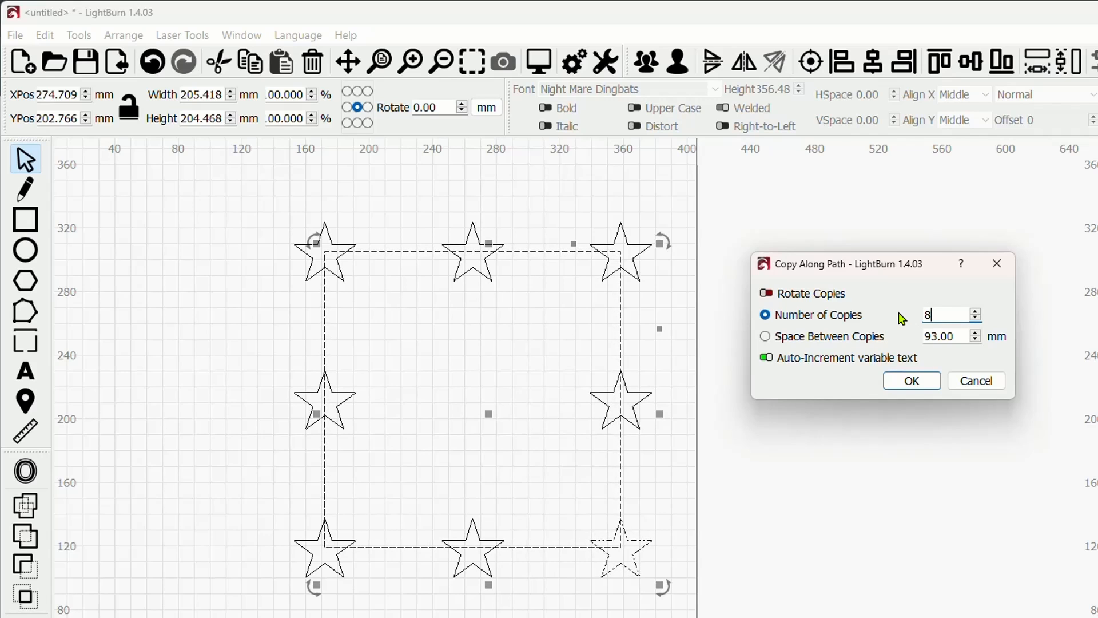
click(977, 313)
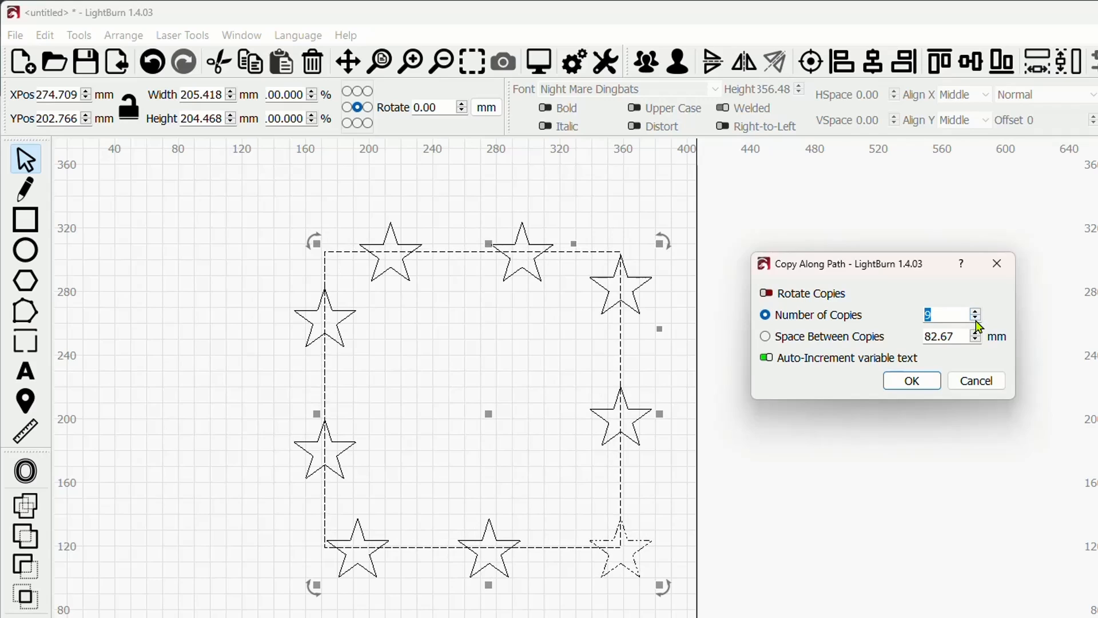
click(978, 319)
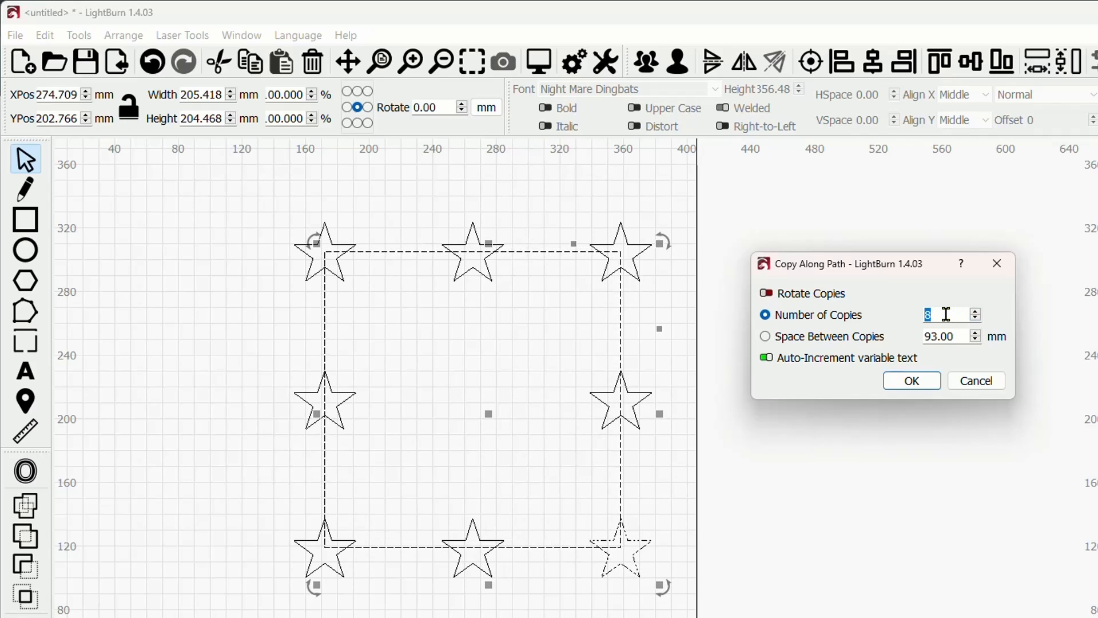
- Try 12 star copies, set the number of copies to 16, and create them around the square
text(12)
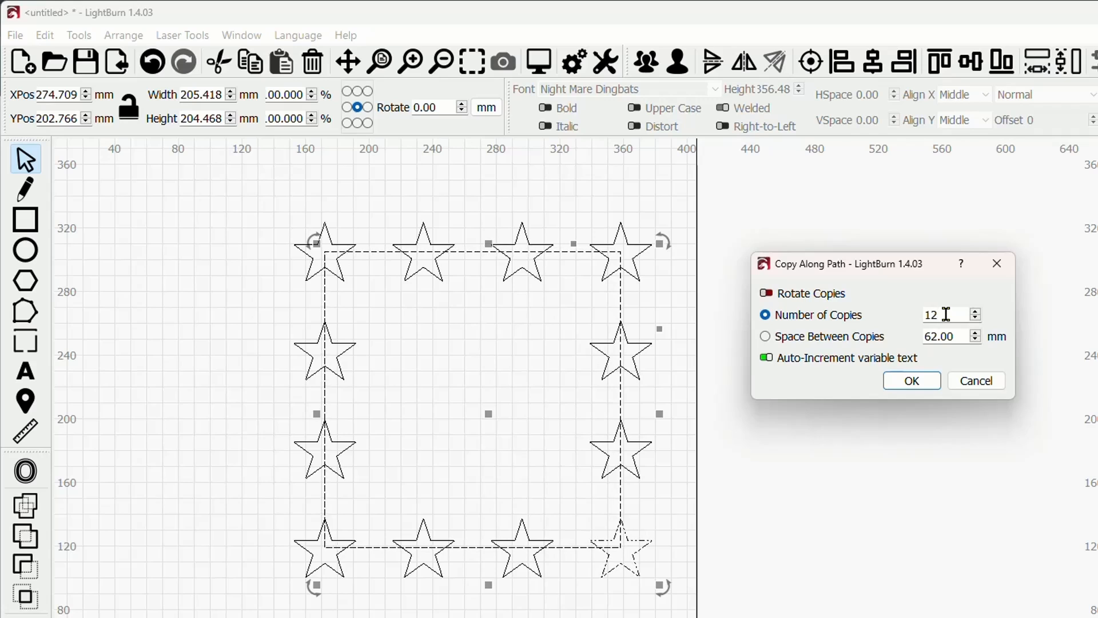
key(BackSpace)
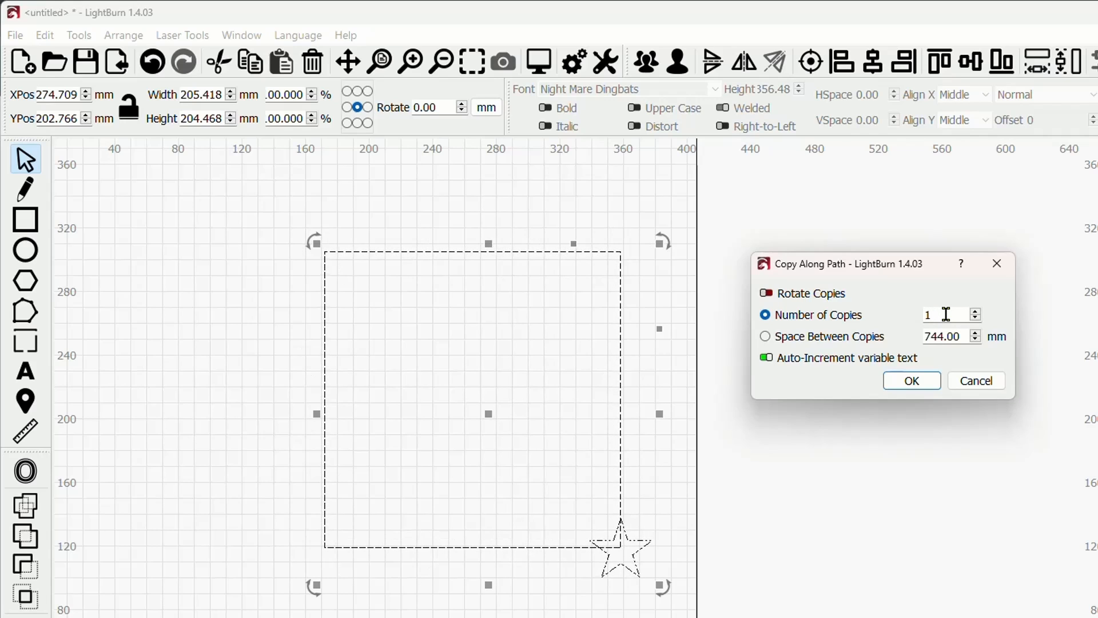
text(6)
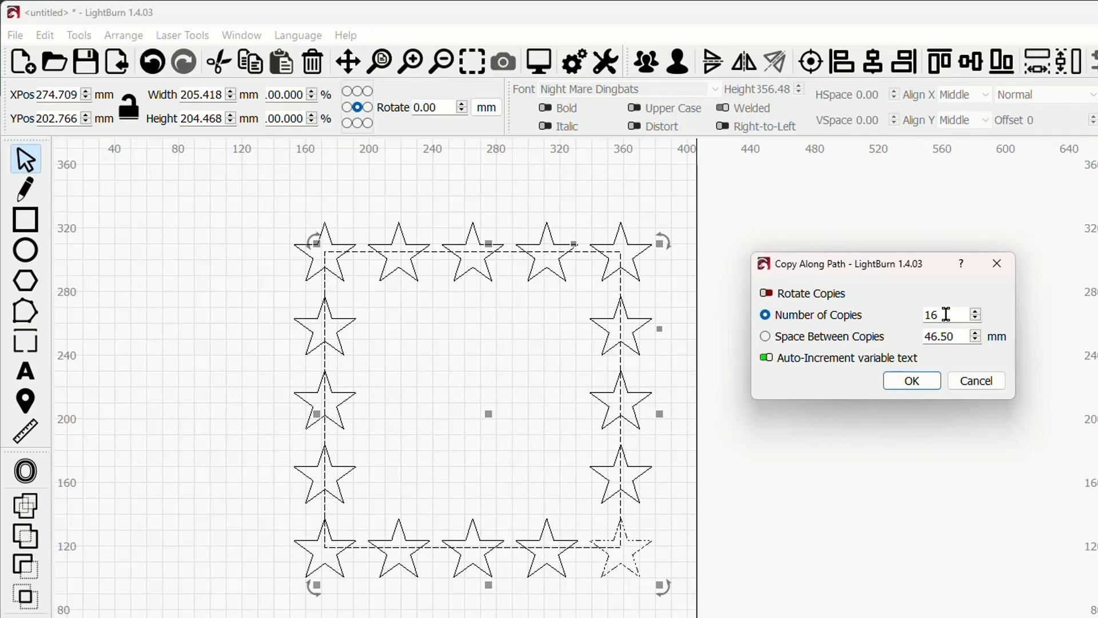
click(913, 381)
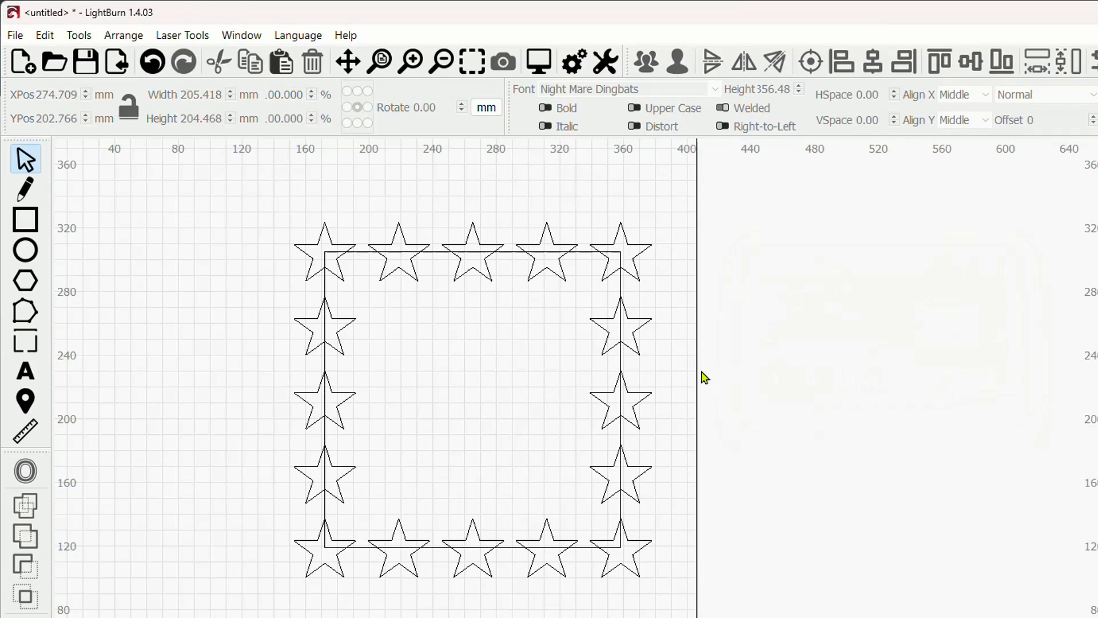
- Delete the square path but keep the ring of stars
key(ctrl+a)
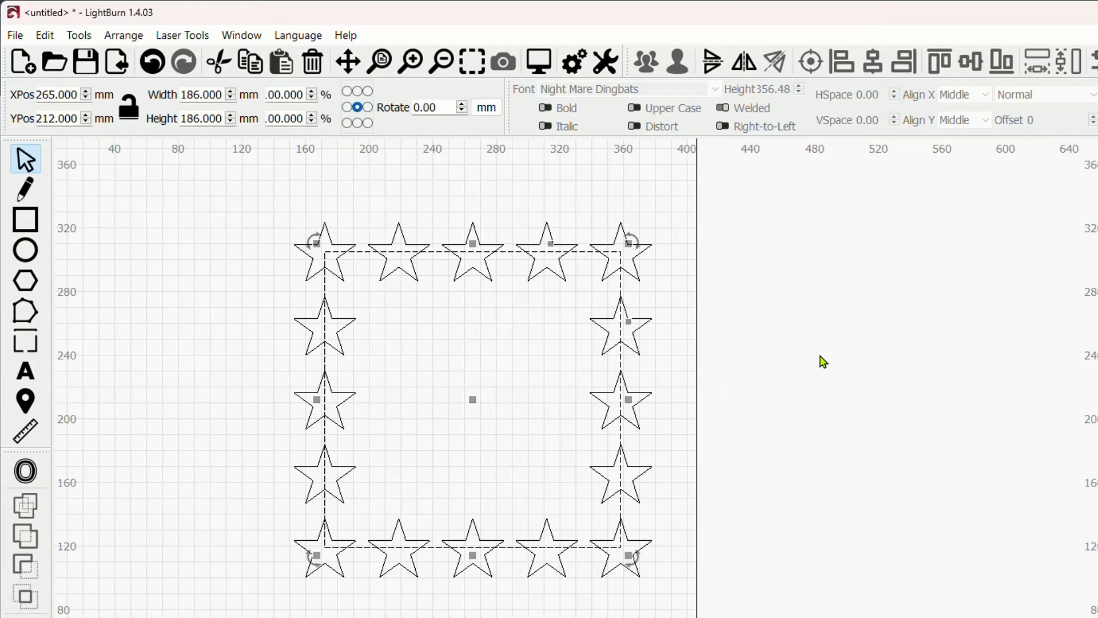
key(Delete)
scroll(678, 415, down, 2)
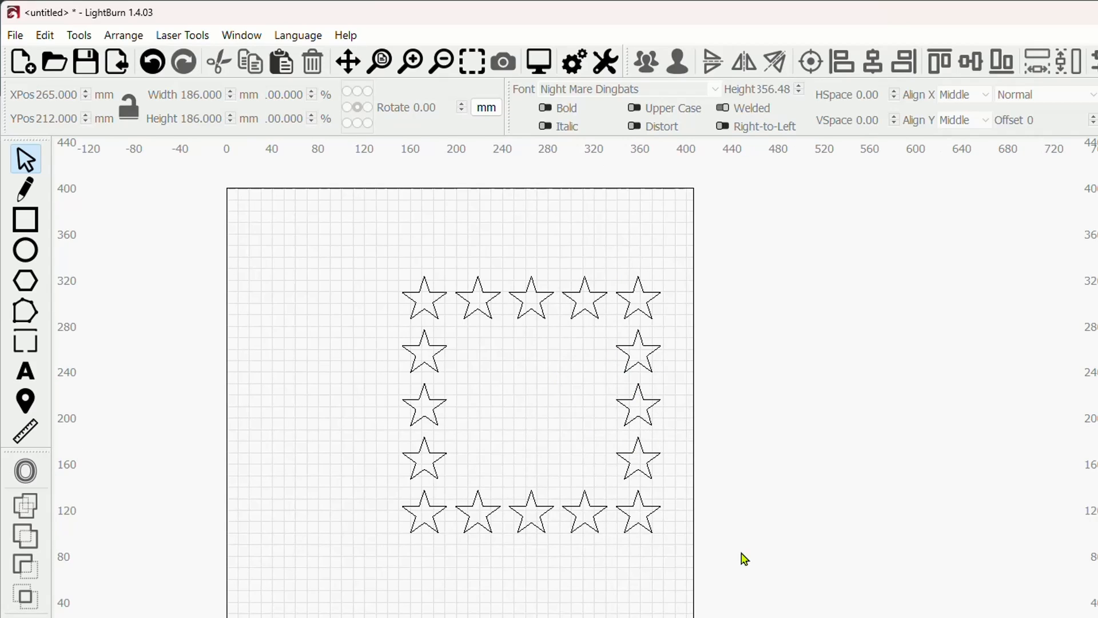
- Delete all the star copies except the one at the ring's upper-left corner
drag(699, 576, 516, 335)
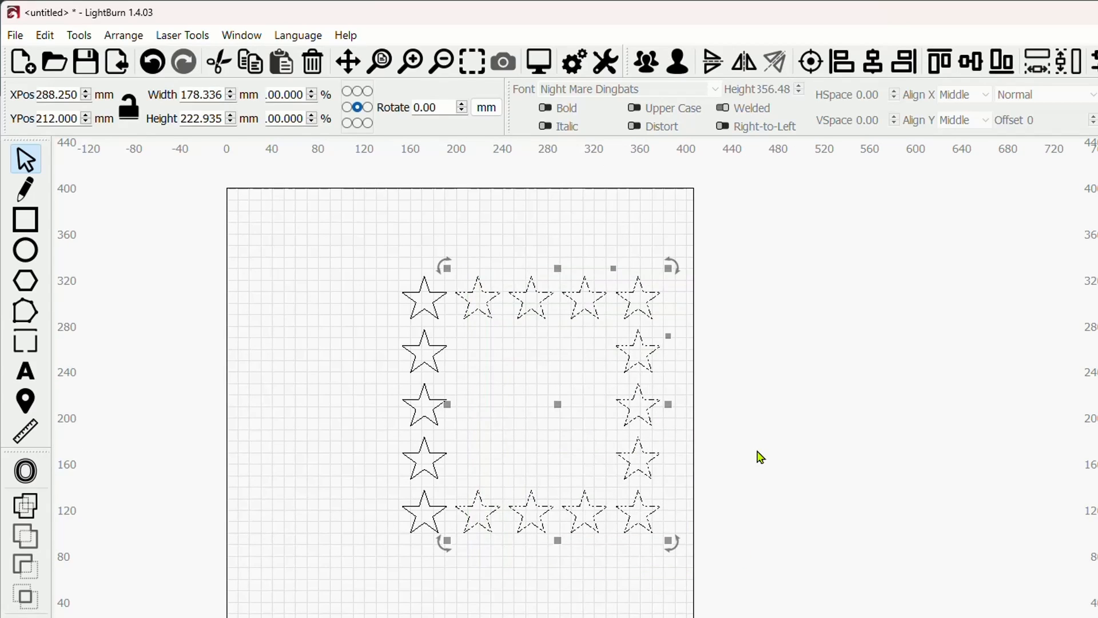
key(Delete)
drag(527, 543, 407, 352)
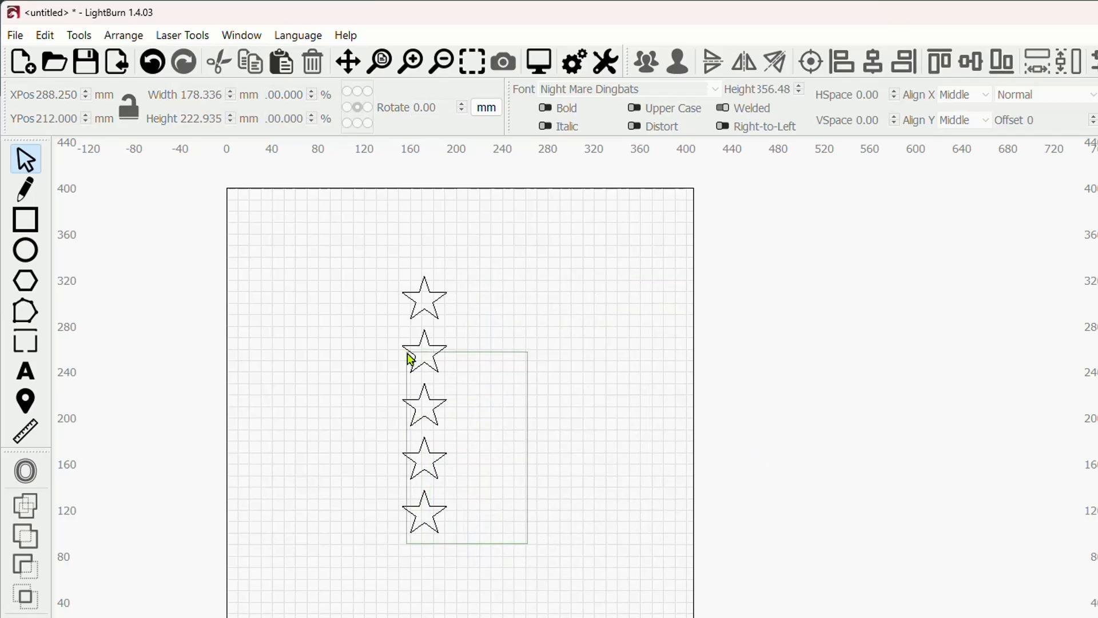
key(Delete)
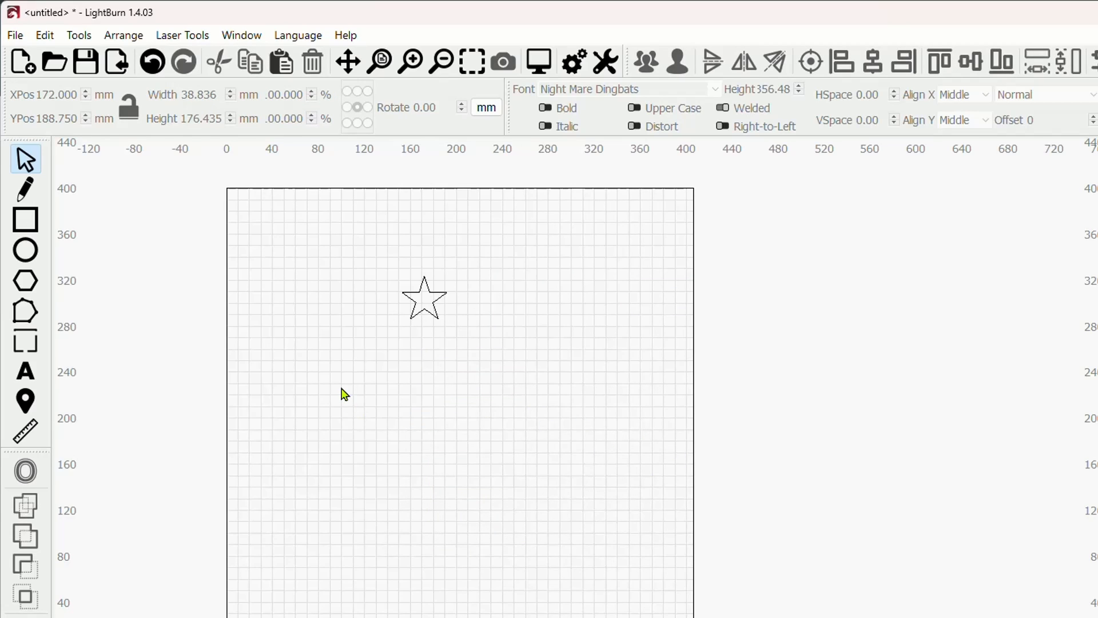
scroll(345, 395, up, 1)
scroll(394, 372, up, 1)
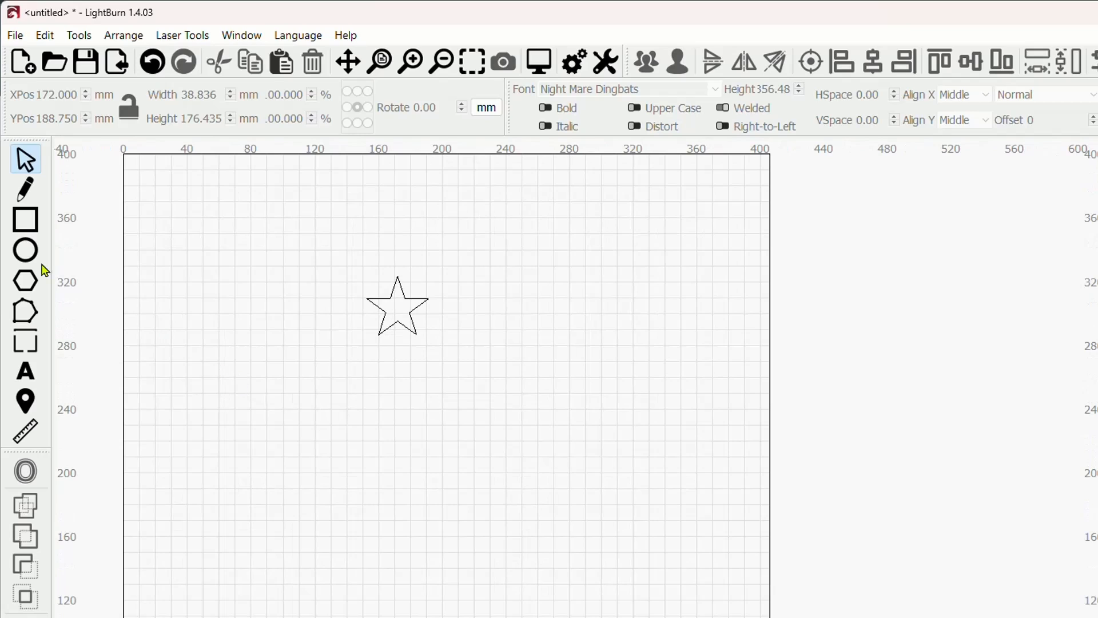
- Draw a circle about 197 mm in diameter and move it beside the star, centred at about X 304, Y 260 mm
click(29, 252)
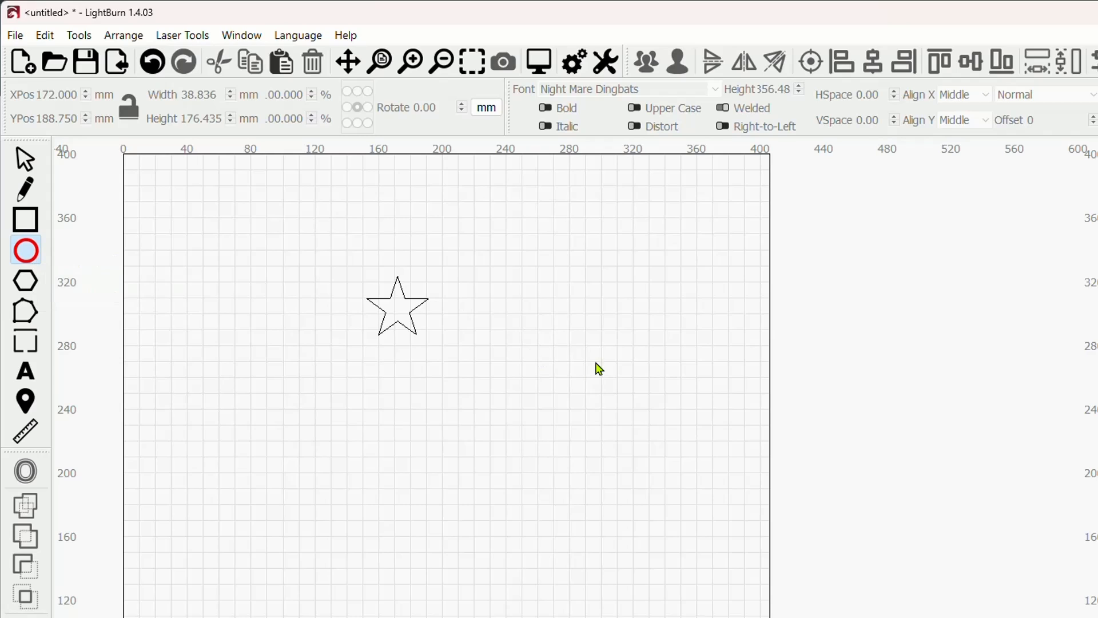
drag(576, 331, 890, 617)
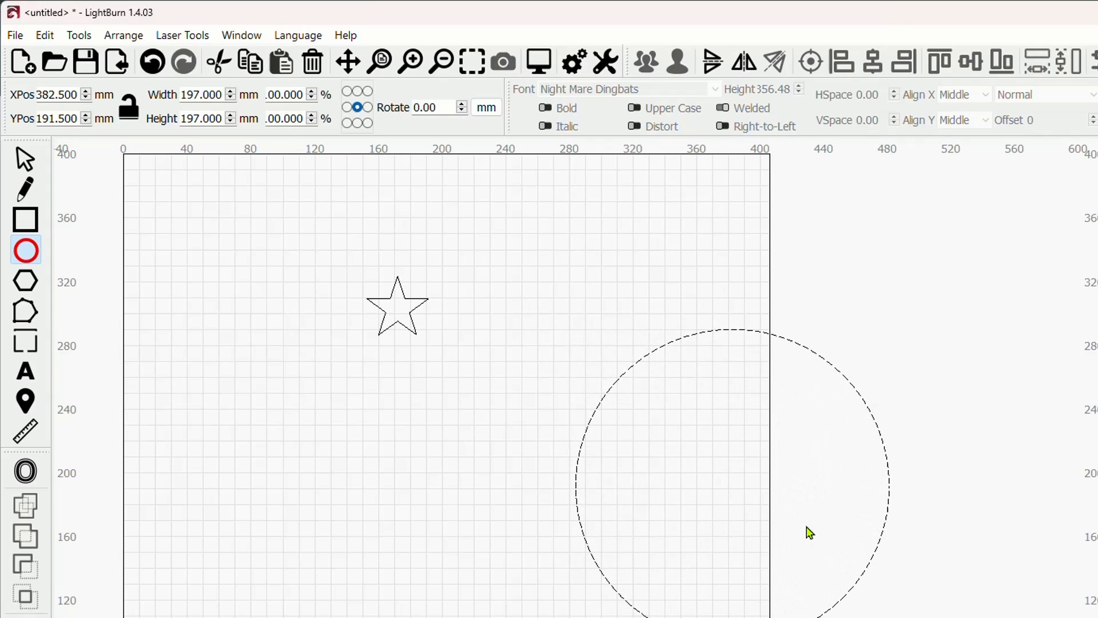
click(25, 163)
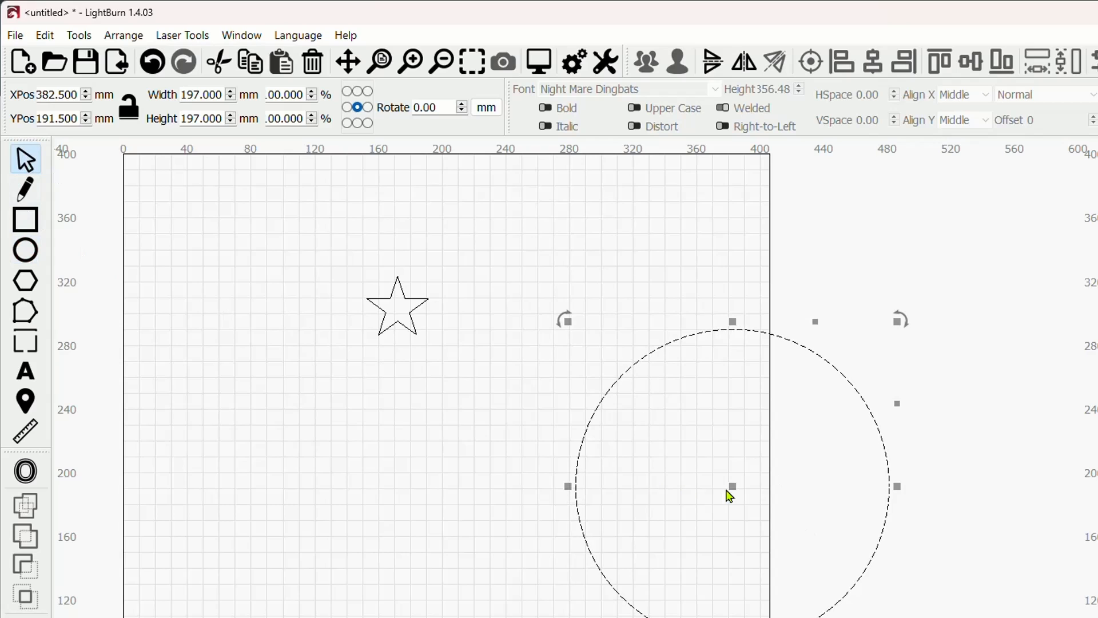
drag(729, 492, 608, 385)
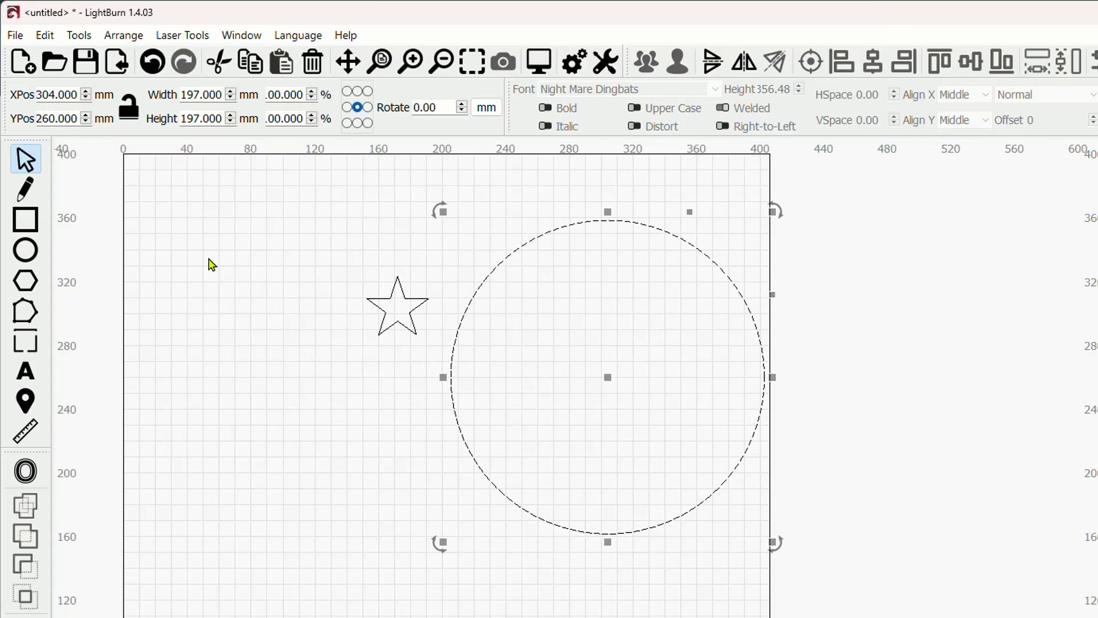
- Convert the circle to a path and examine its nodes to locate the start node
click(45, 37)
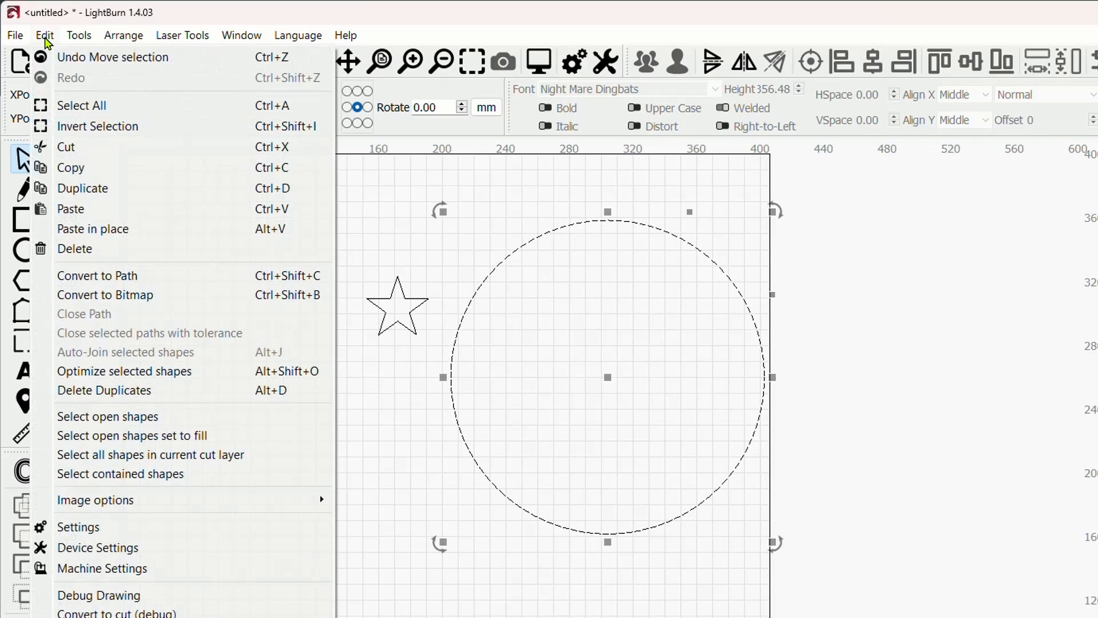
click(141, 282)
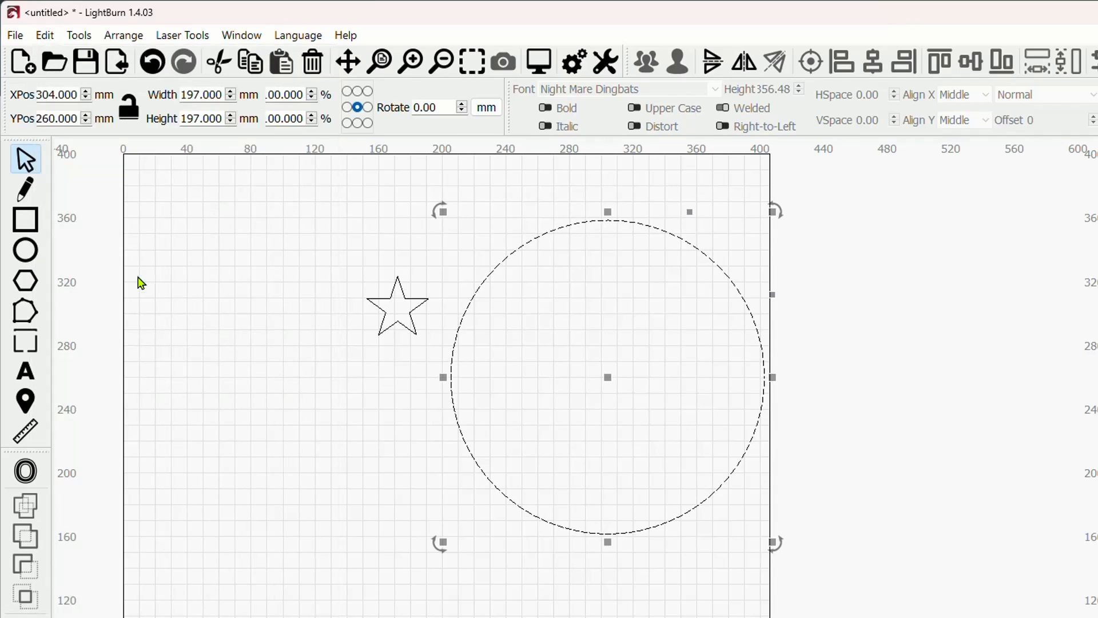
click(393, 332)
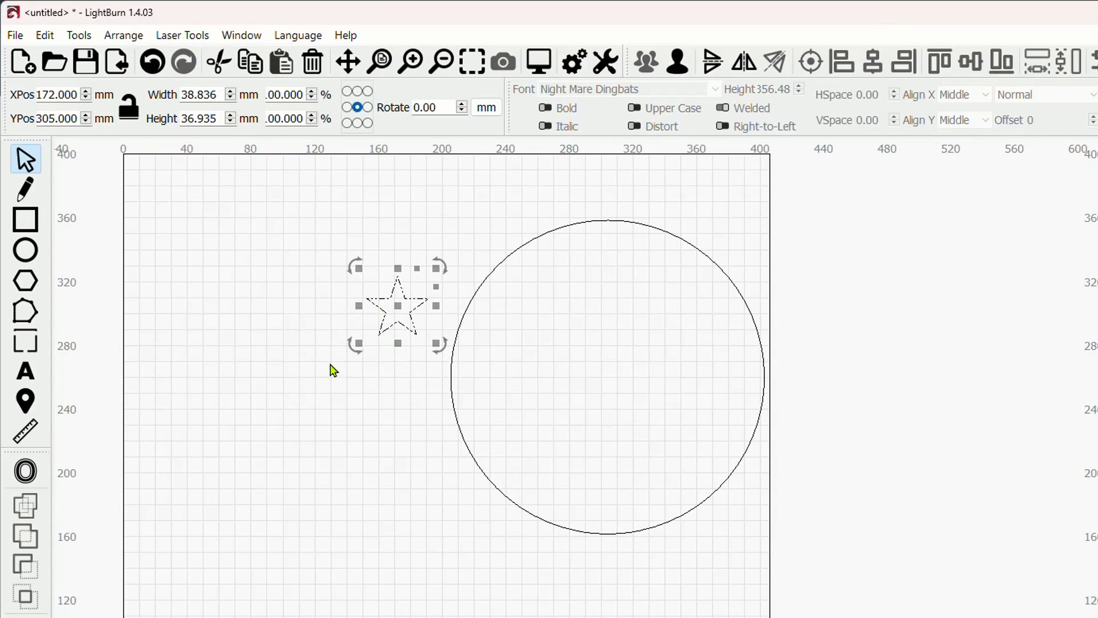
key(Tab)
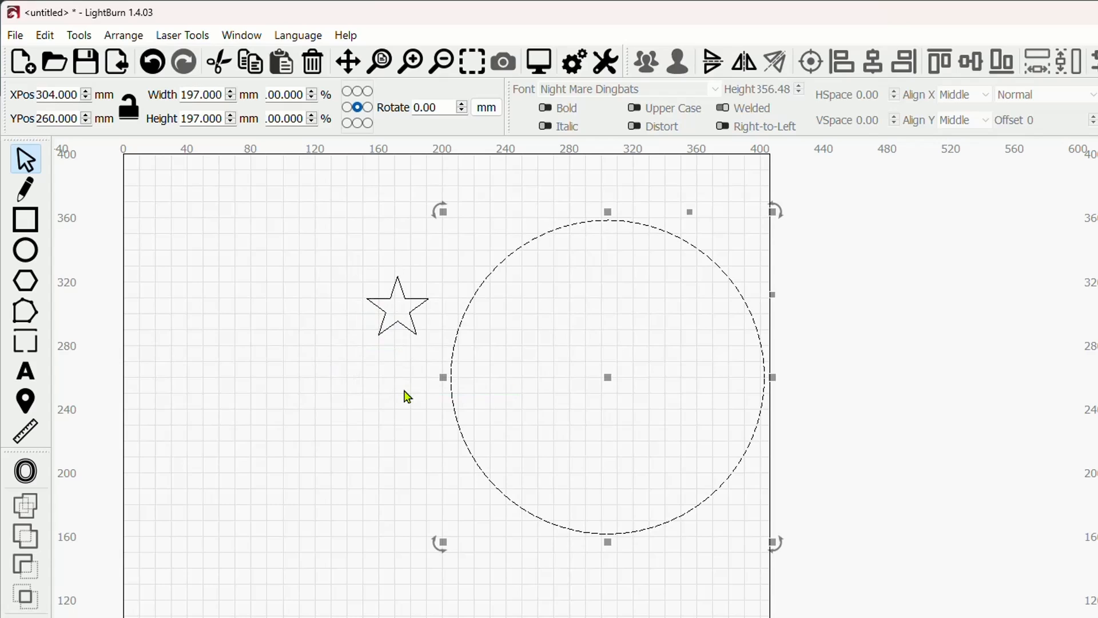
click(38, 324)
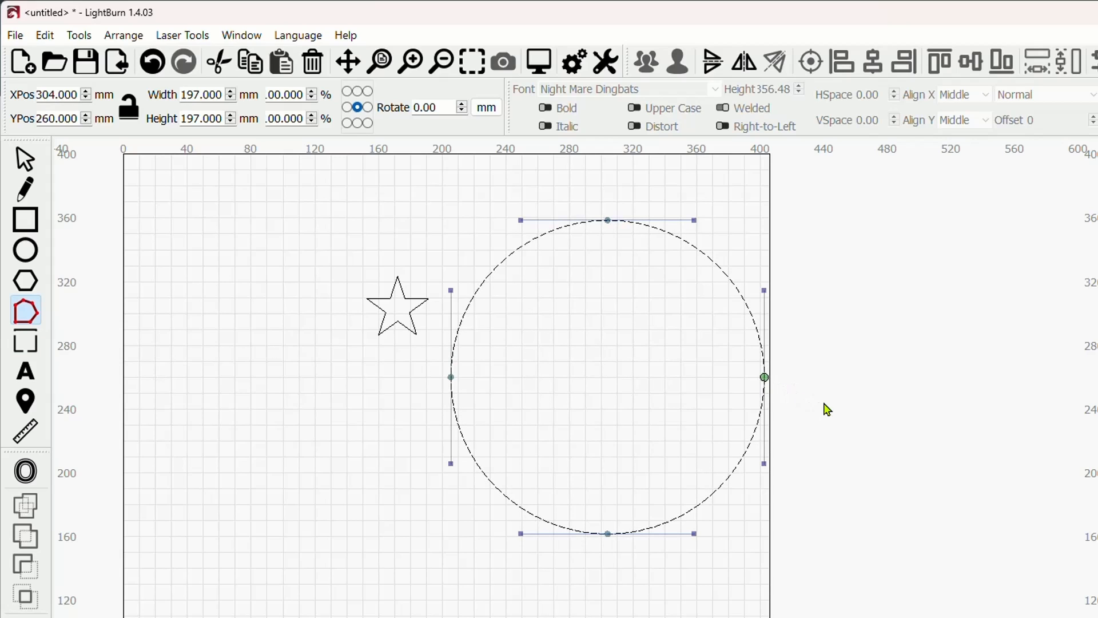
click(25, 160)
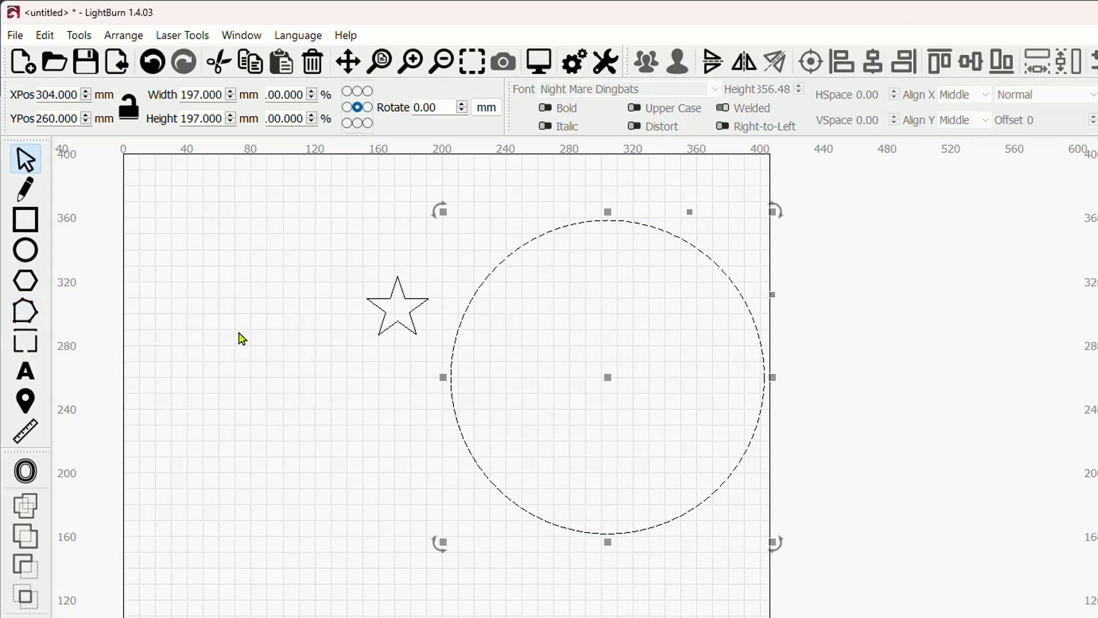
- Centre the star on the circle's start node and check its alignment against the circle's nodes
click(405, 327)
drag(402, 304, 765, 377)
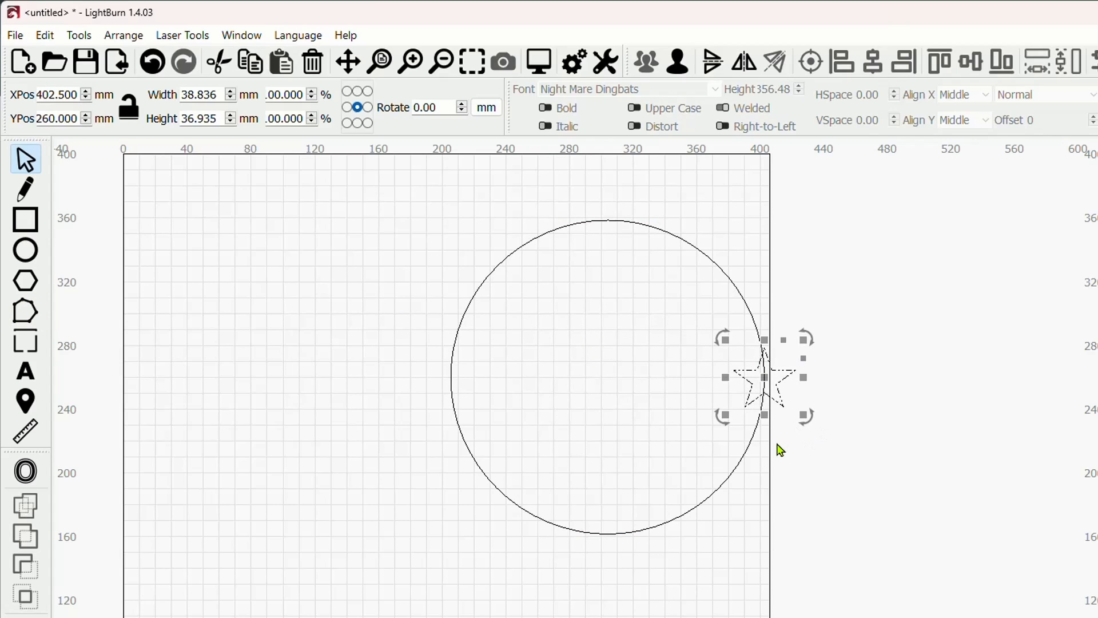
click(478, 368)
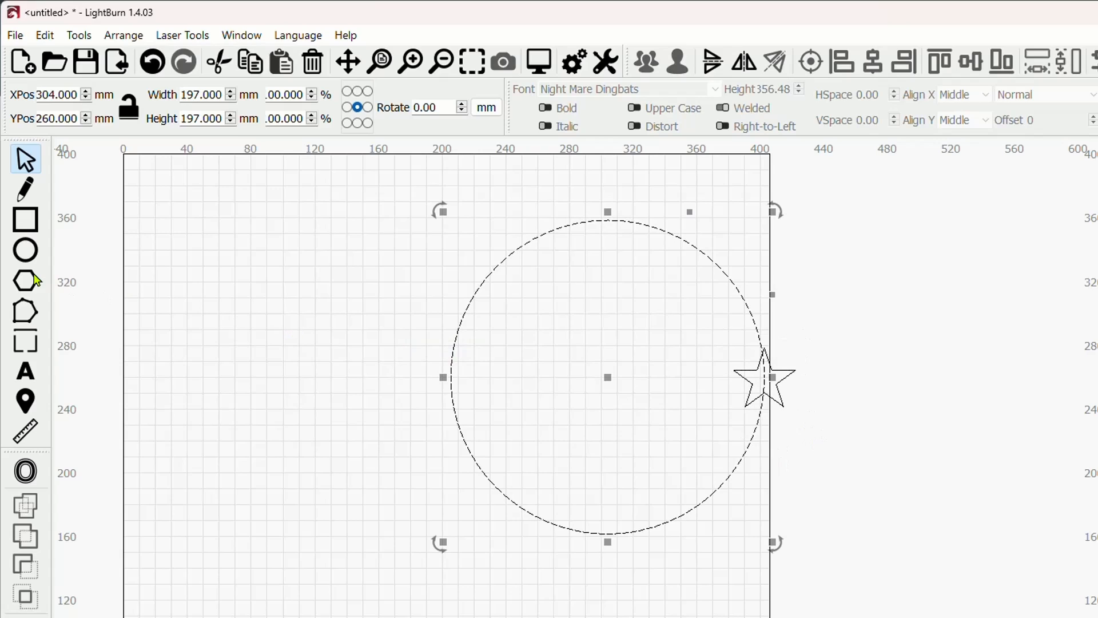
click(23, 312)
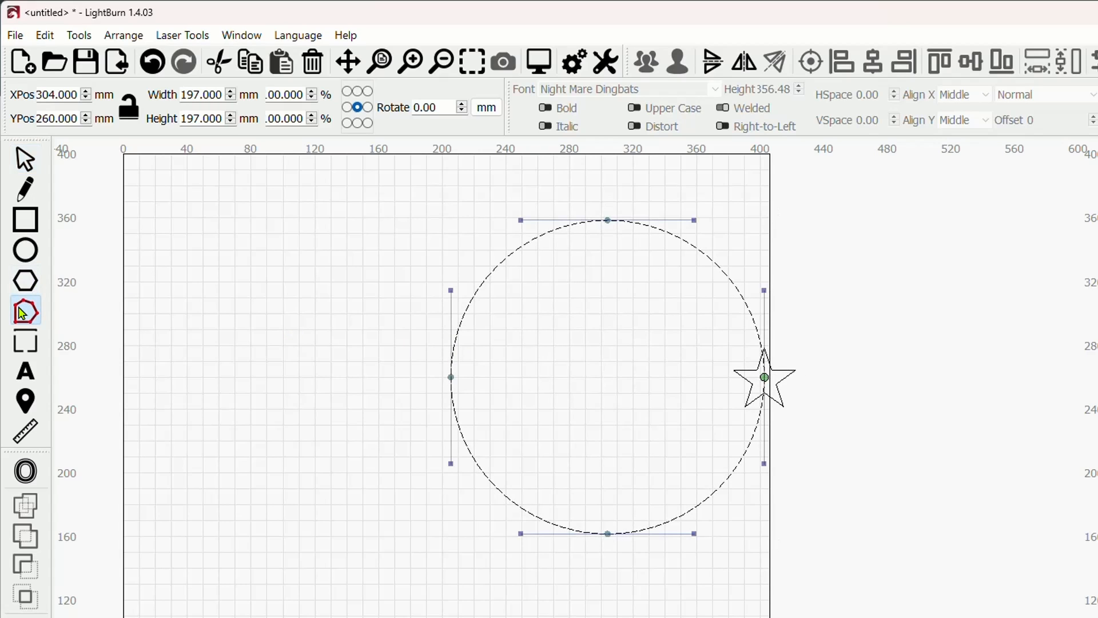
scroll(781, 400, up, 2)
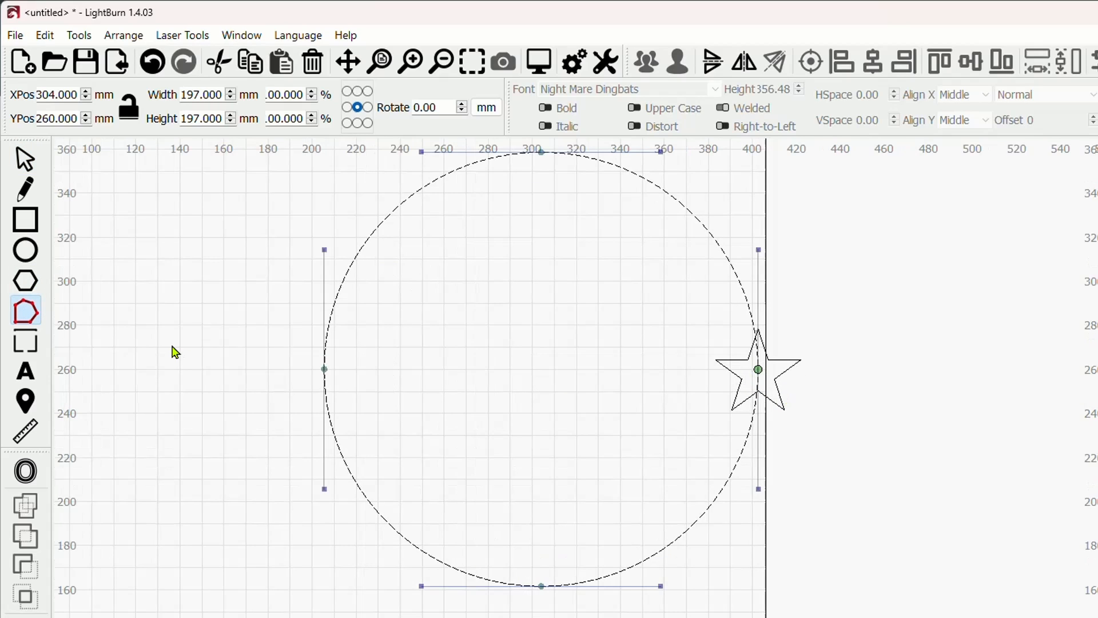
click(24, 160)
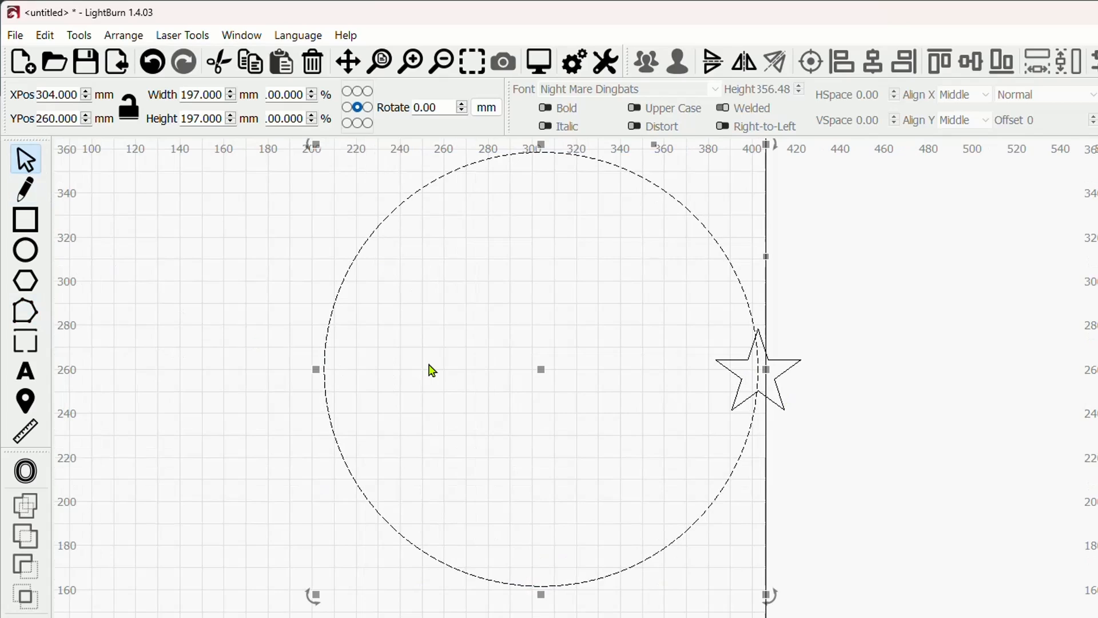
scroll(429, 370, down, 3)
click(670, 417)
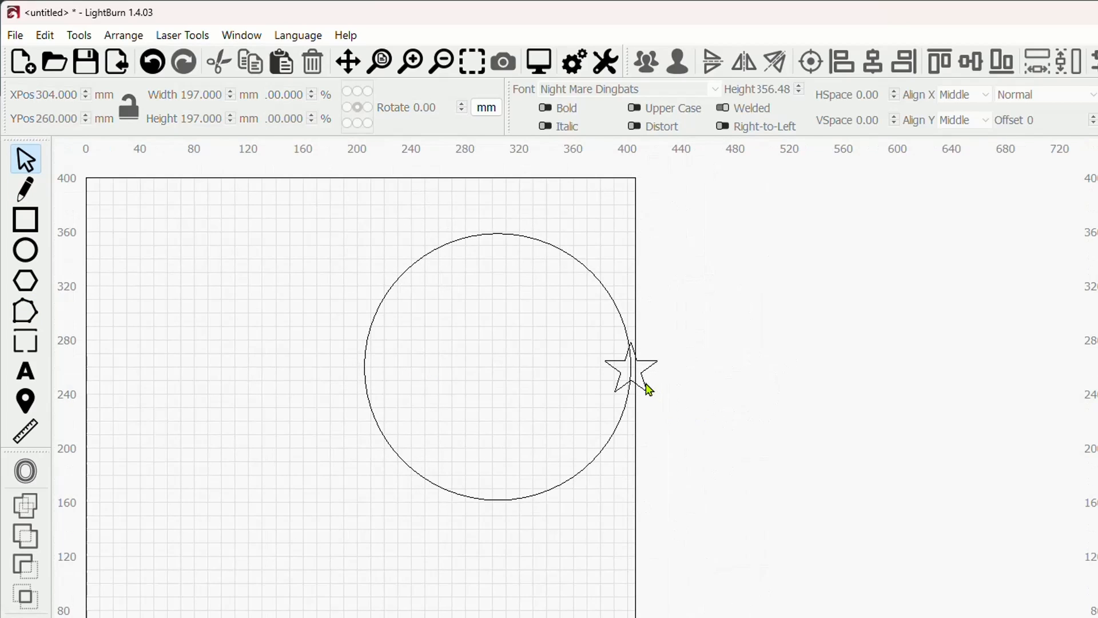
- Select the star followed by the circle and create 13 unrotated copies with Copy Along Path
click(652, 369)
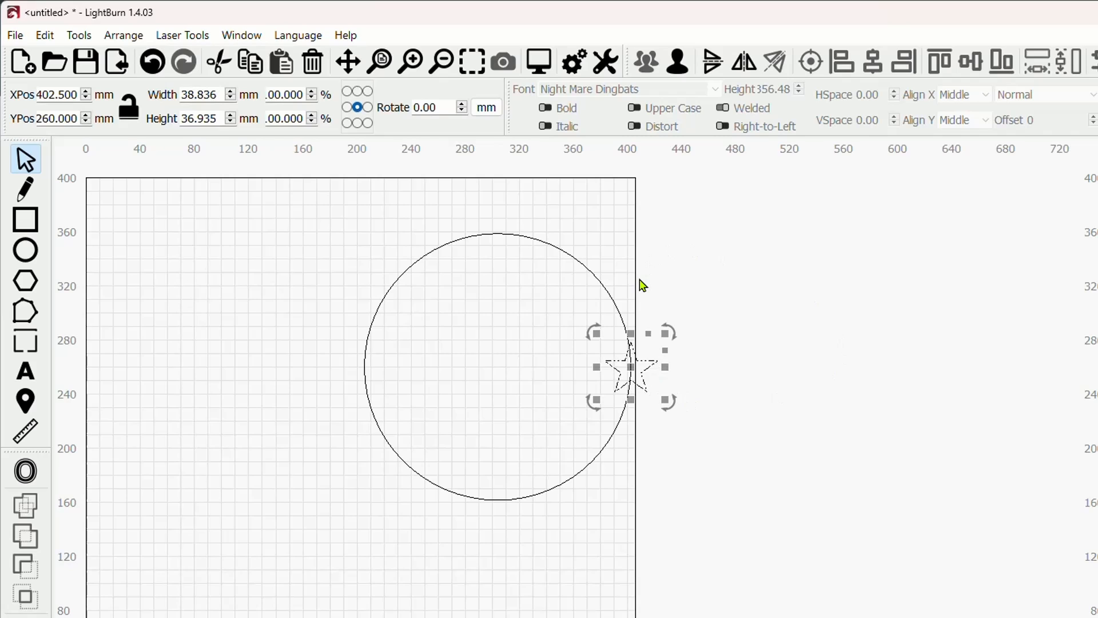
drag(582, 282, 580, 284)
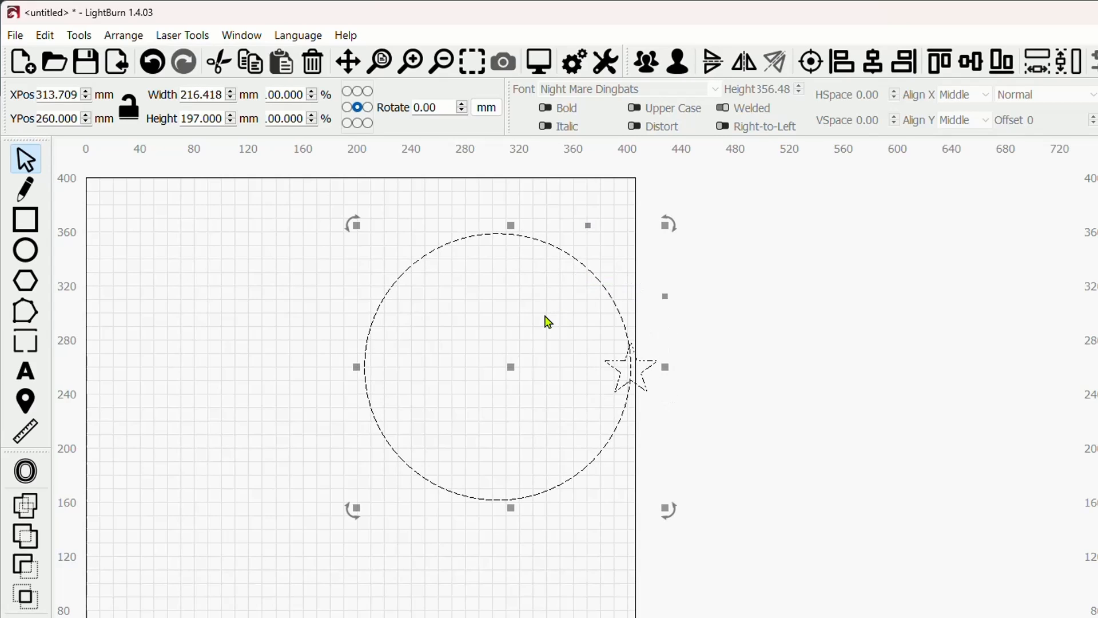
click(119, 39)
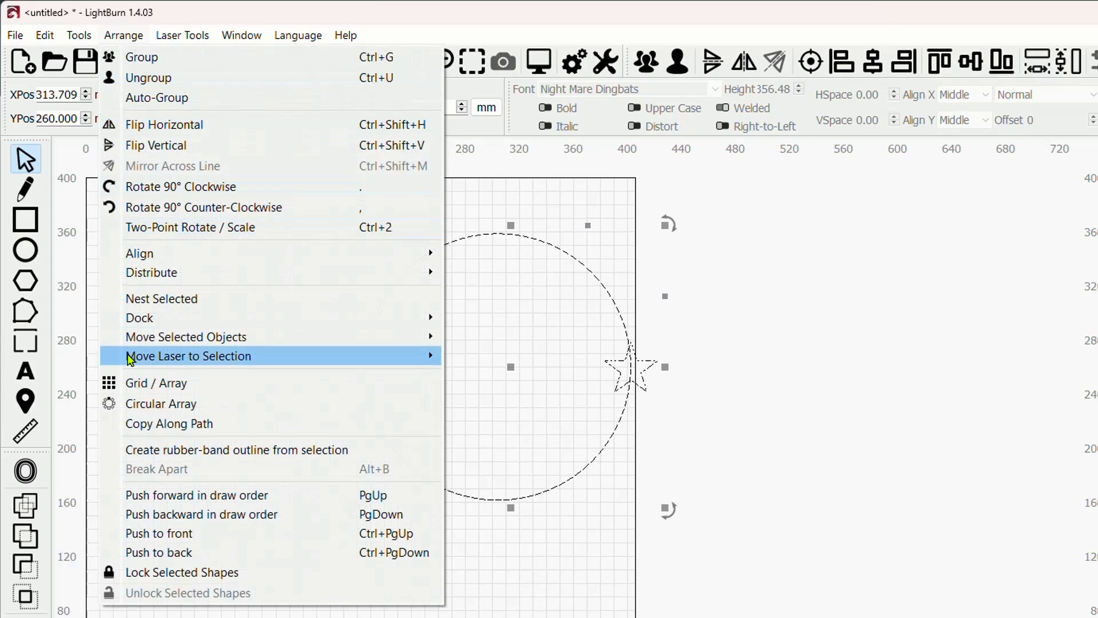
click(197, 424)
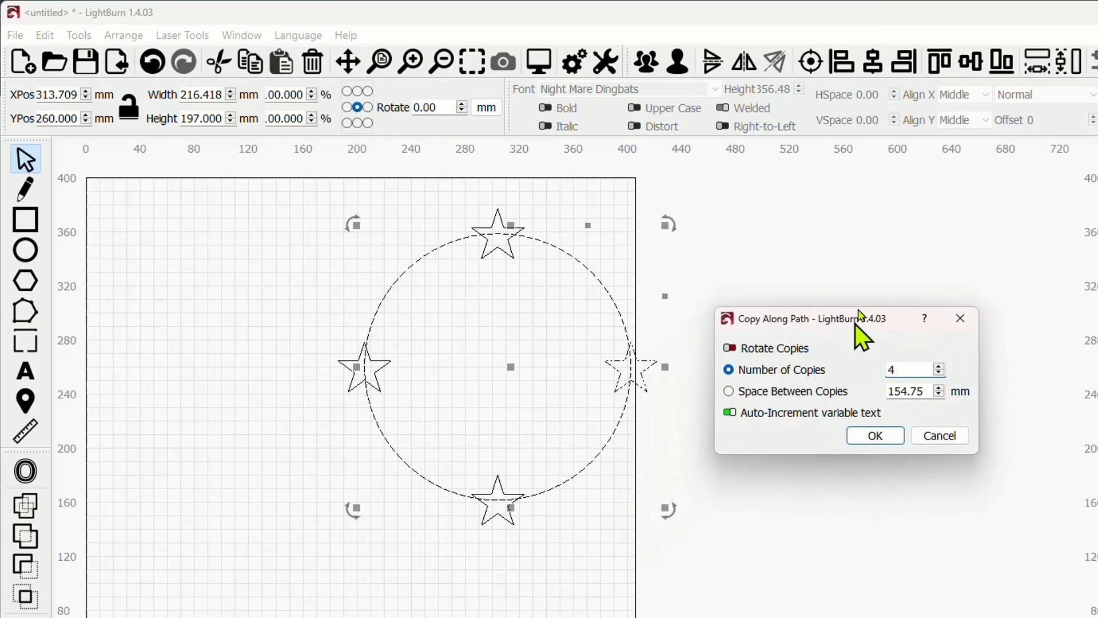
drag(859, 313, 874, 266)
drag(911, 323, 883, 328)
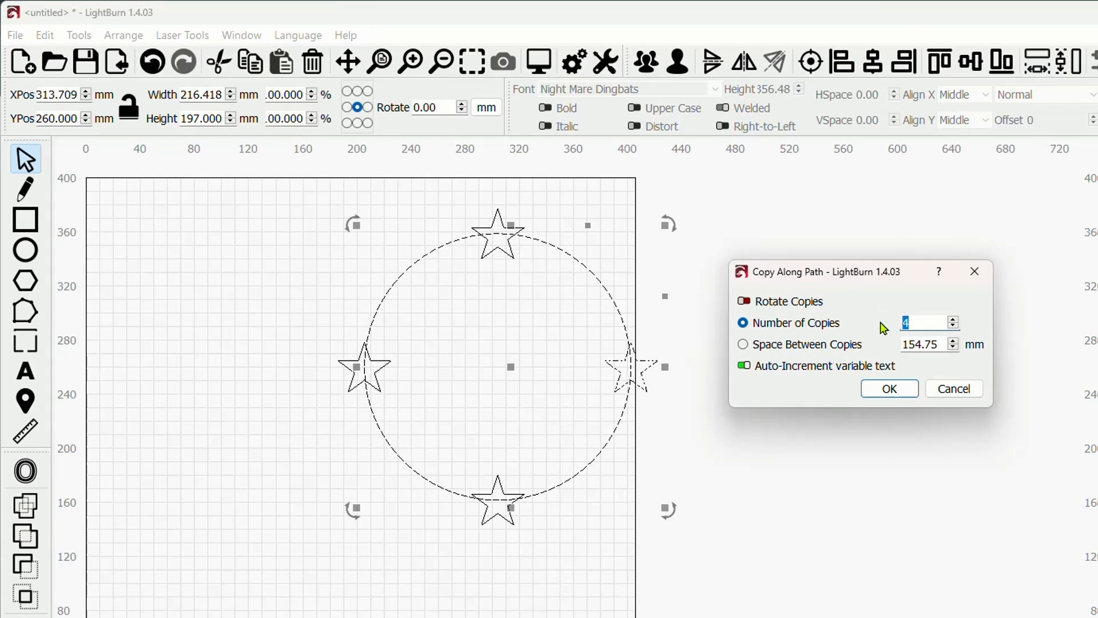
text(13)
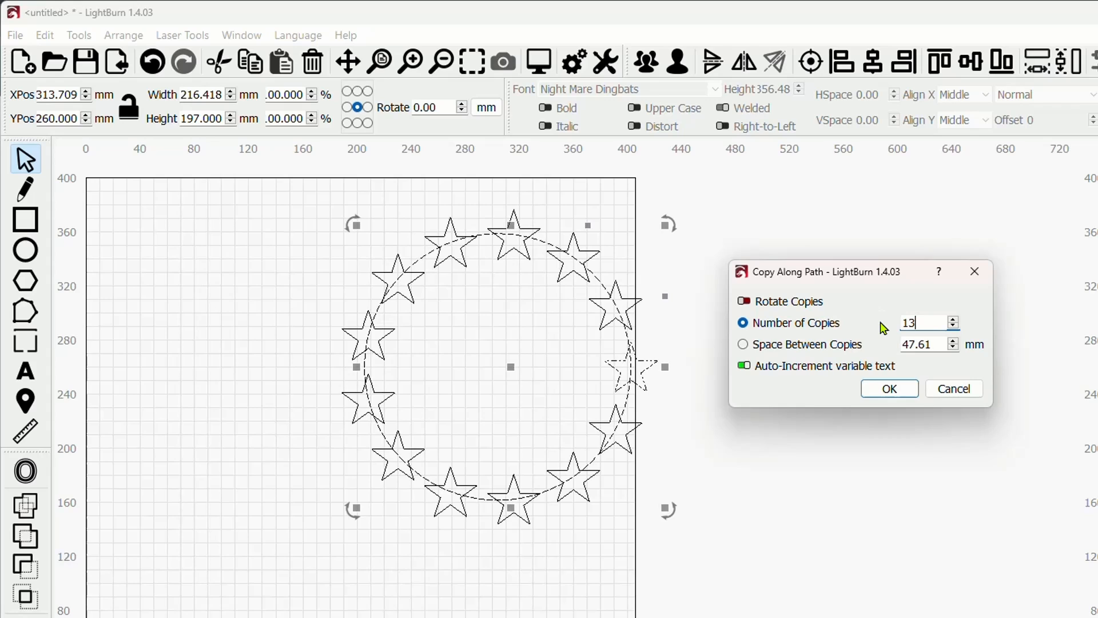
click(888, 391)
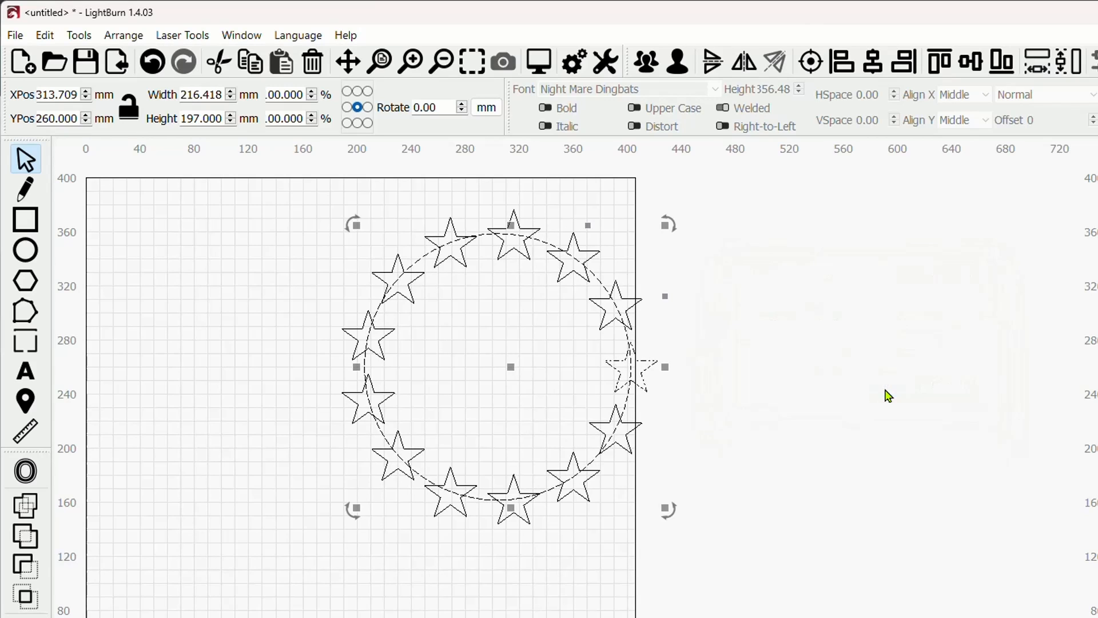
- Delete the circle path but keep the ring of stars
click(628, 340)
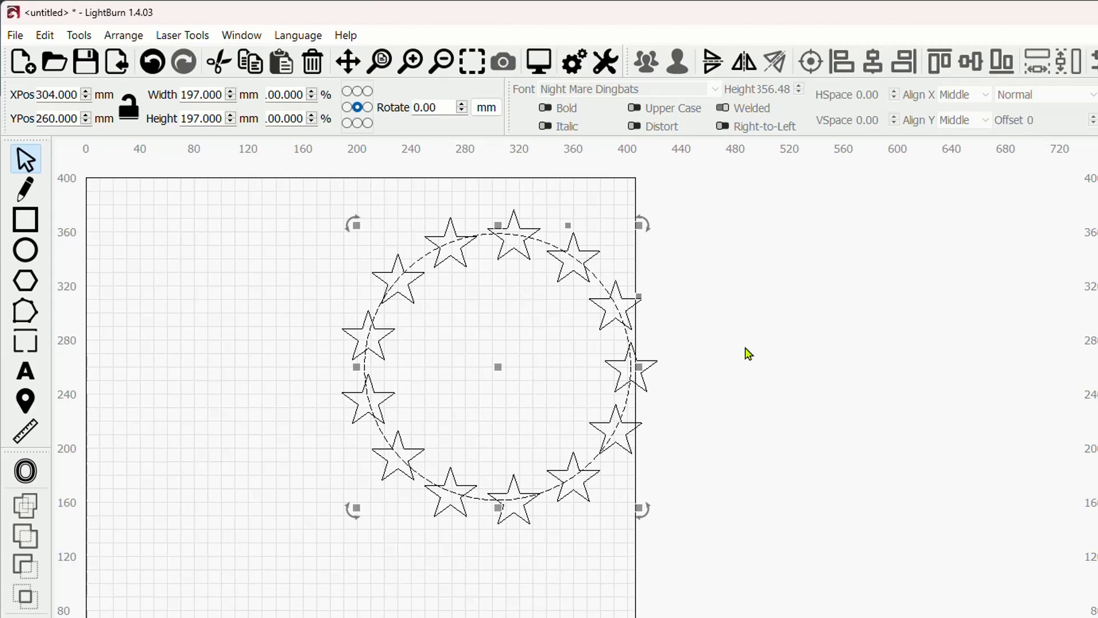
key(Delete)
scroll(740, 367, down, 1)
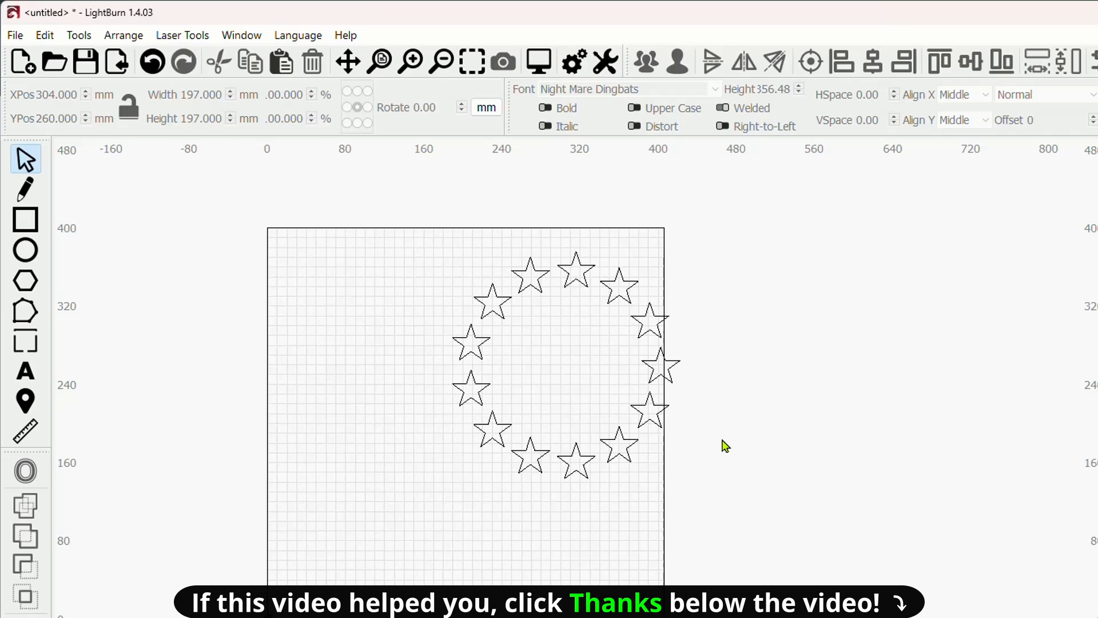
- Paste the hand shape, place it outside the work area beside the star ring, and enlarge it to about 139 × 273 mm
key(ctrl+v)
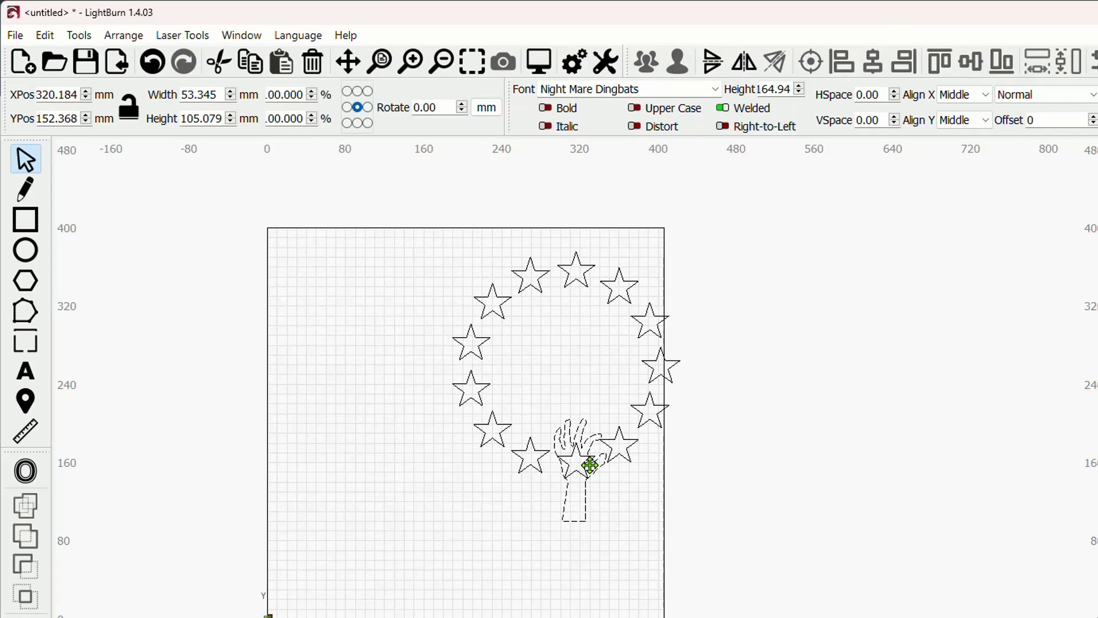
drag(588, 461, 772, 372)
drag(804, 436, 890, 522)
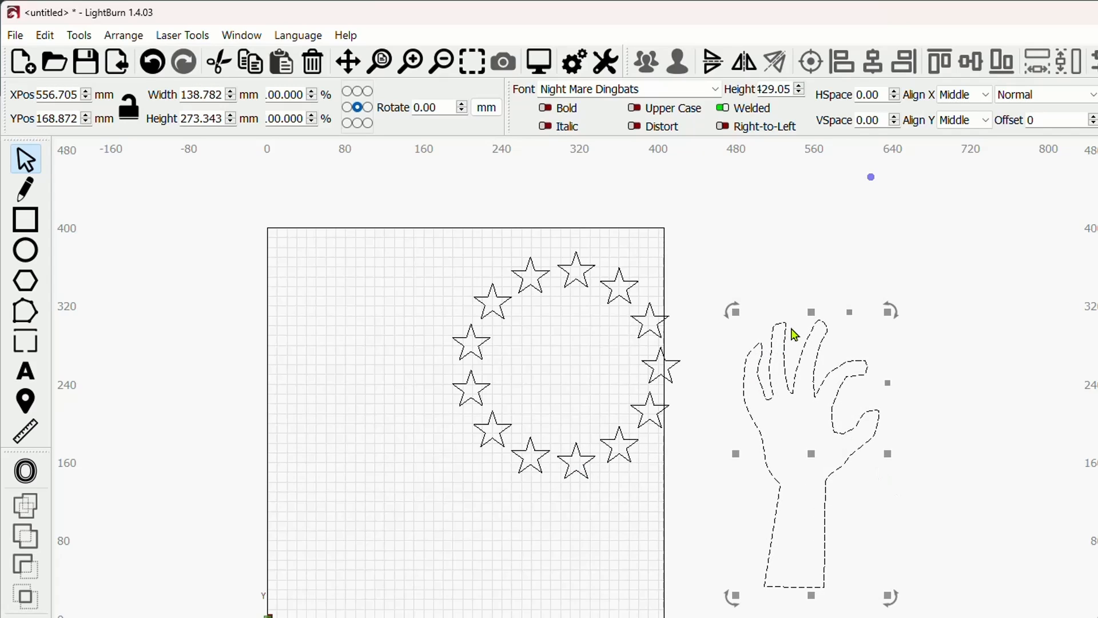
click(1004, 505)
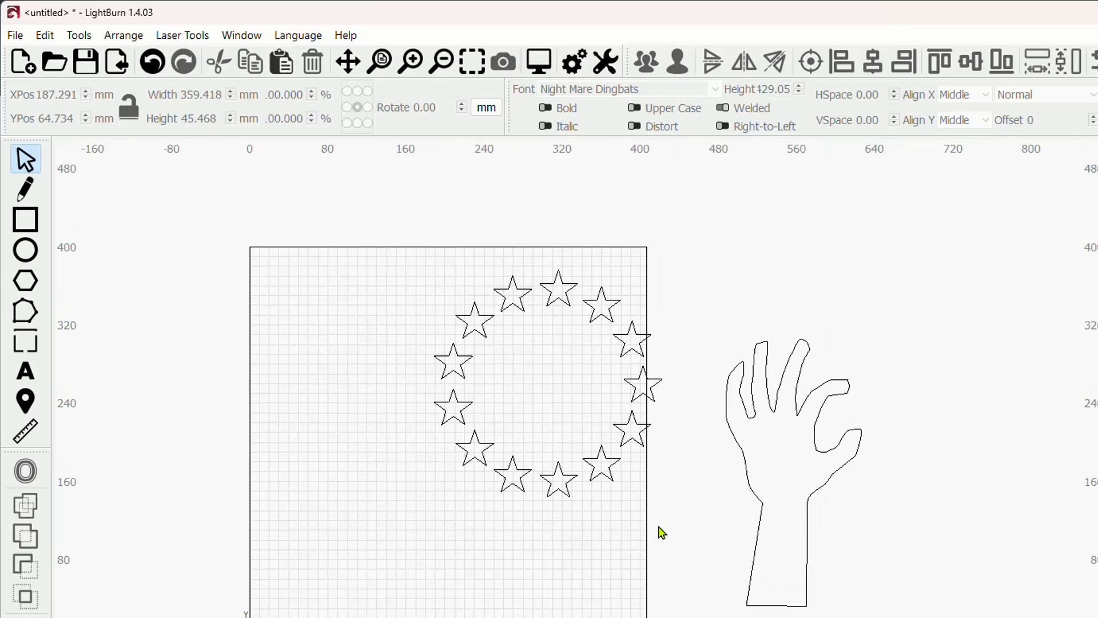
drag(662, 531, 873, 525)
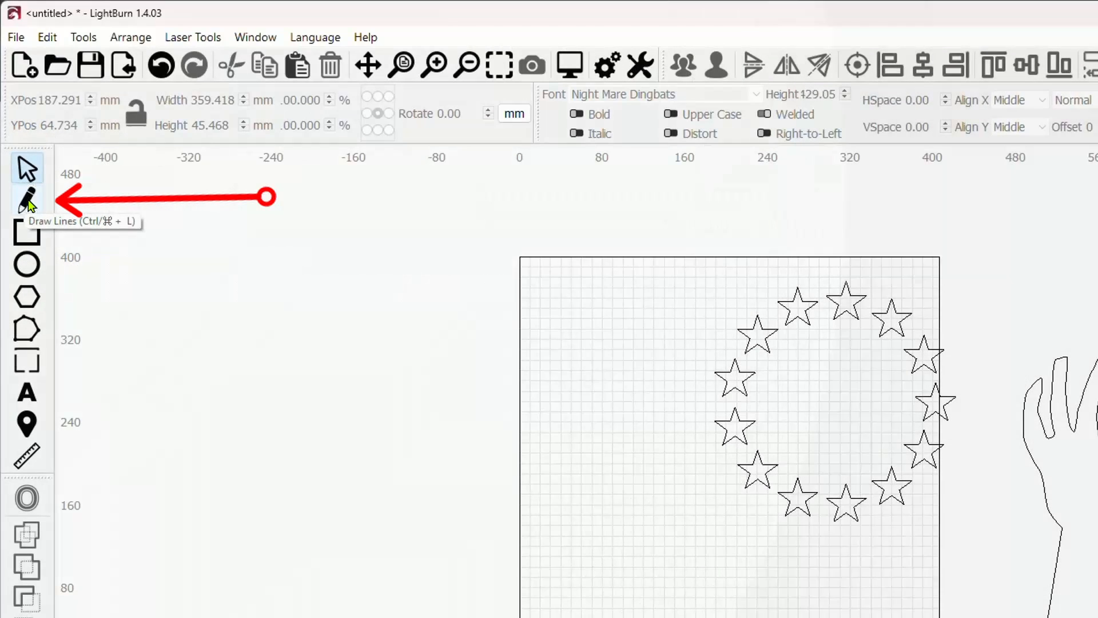
- Draw an open wavy line about 420 mm wide and 143 mm high, and move it clear of the star ring
click(29, 200)
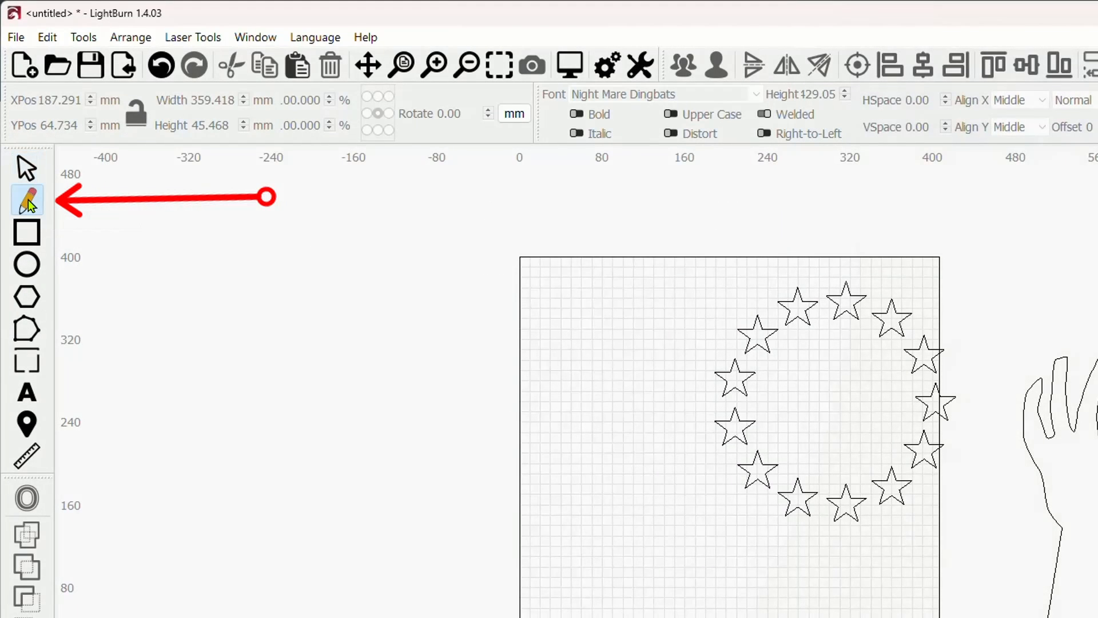
click(274, 369)
click(304, 372)
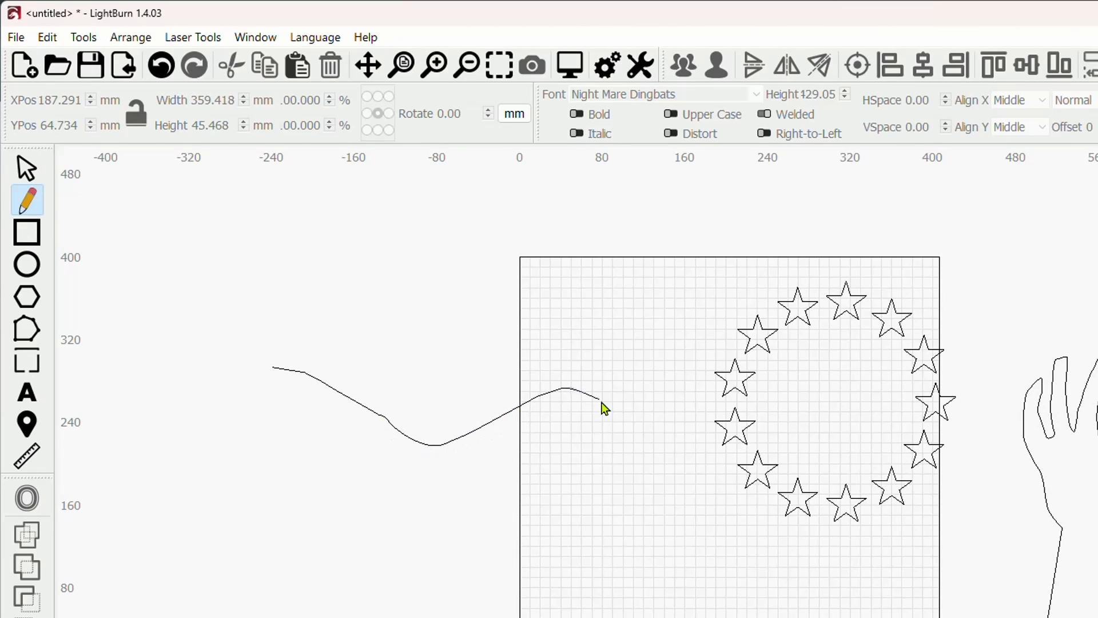
right_click(708, 517)
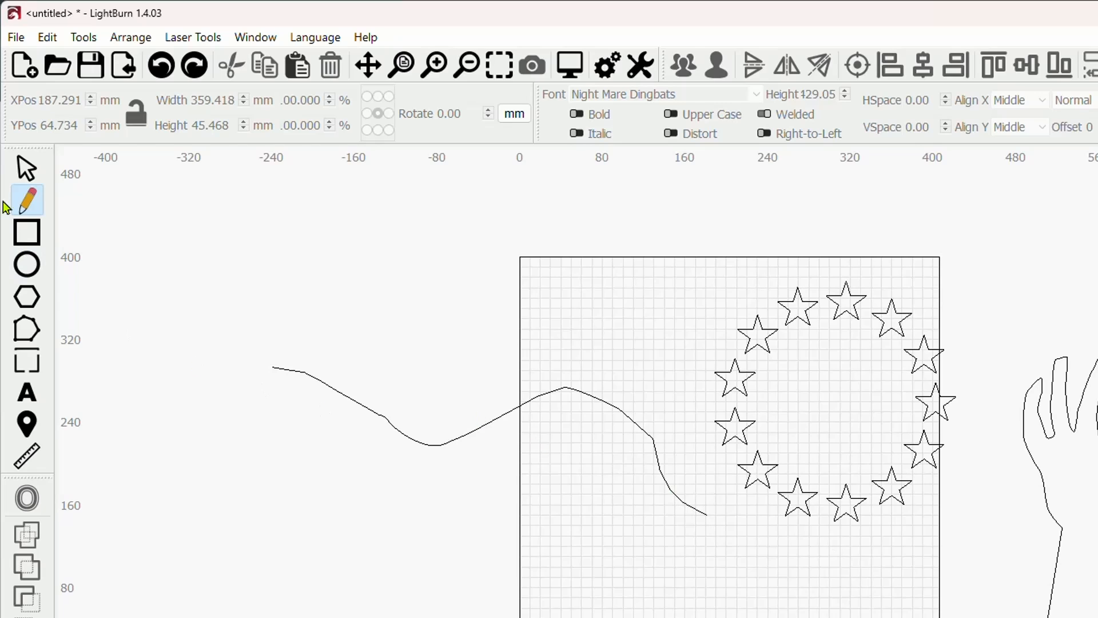
click(20, 174)
click(438, 446)
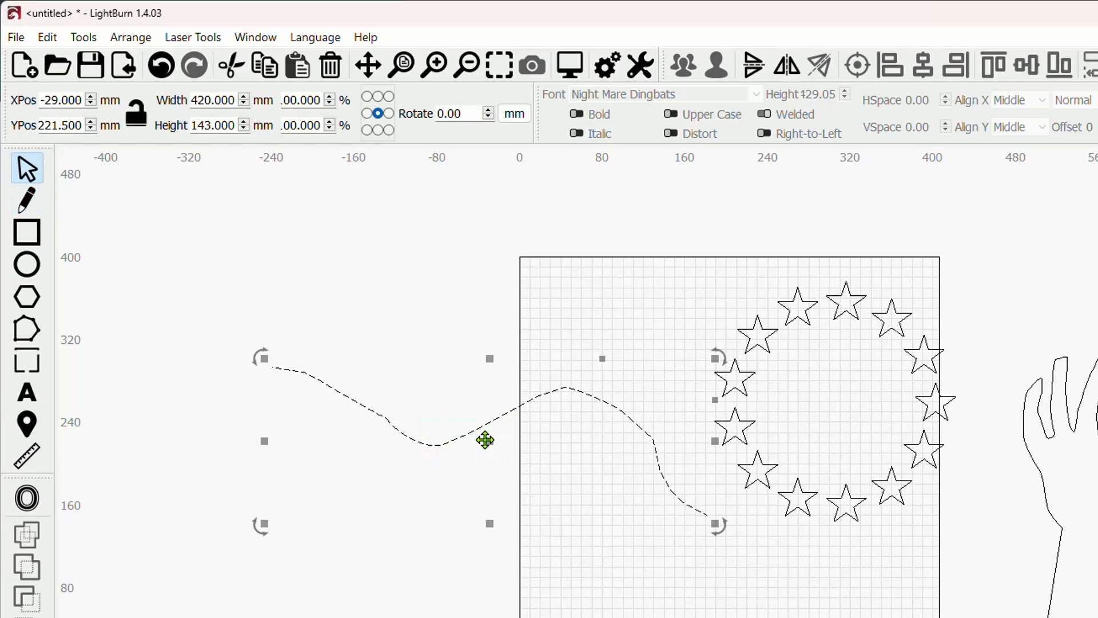
drag(485, 440, 439, 388)
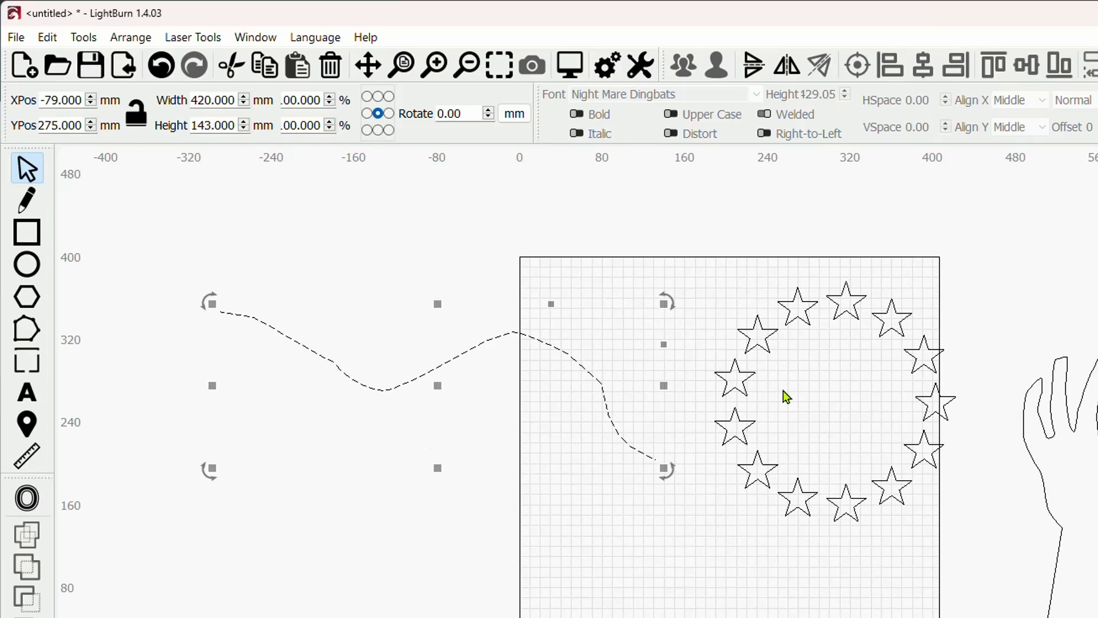
- Take one star out of the ring, try it on the wavy line's start point, and set it aside above the line
click(737, 379)
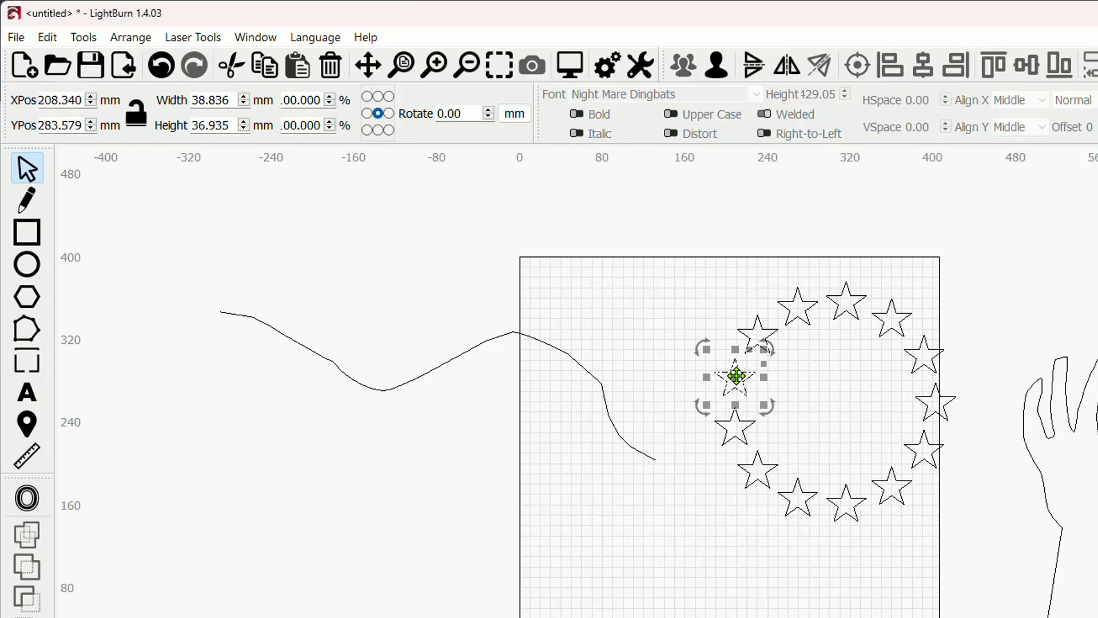
drag(737, 376, 221, 313)
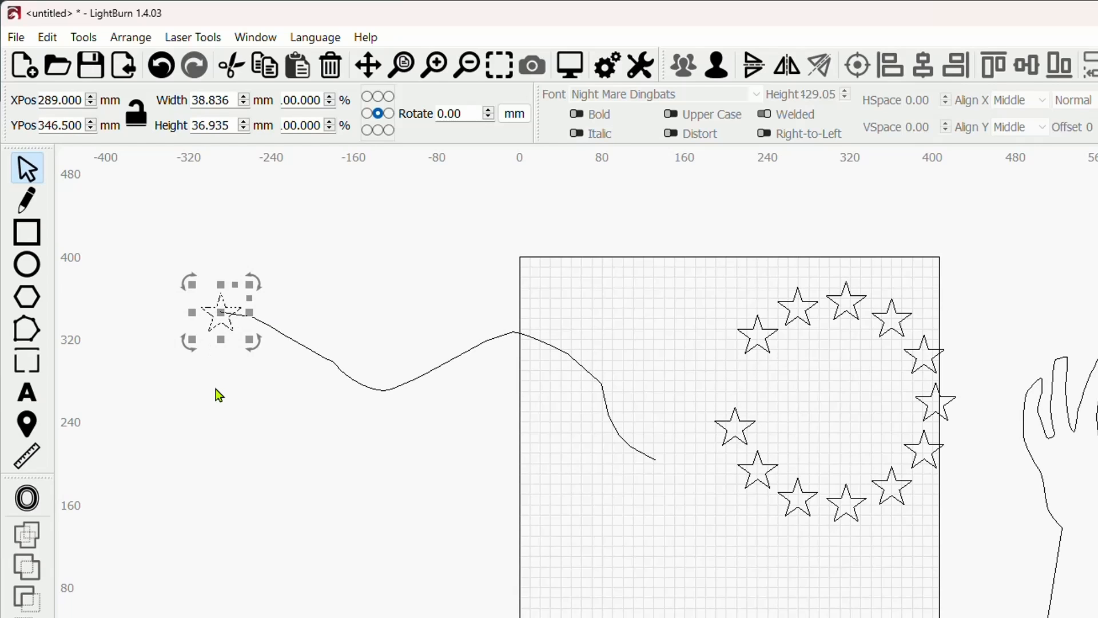
click(230, 389)
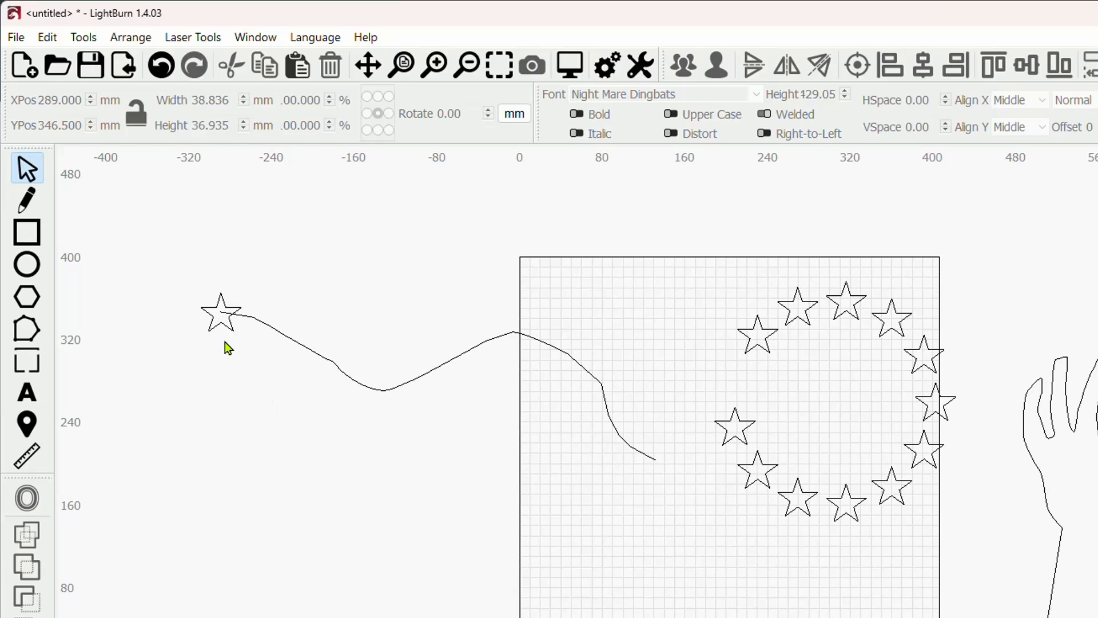
drag(225, 342, 334, 270)
- Examine the wavy line's nodes to identify its start and end points
mouse_move(290, 376)
mouse_down()
mouse_move(241, 324)
mouse_move(220, 327)
mouse_up()
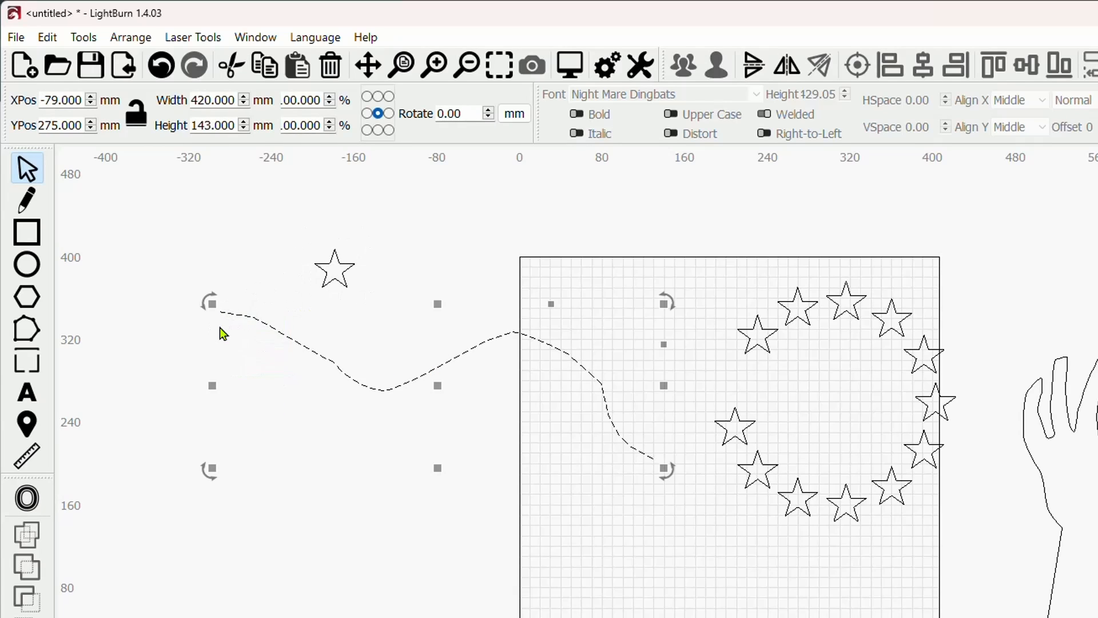
click(24, 329)
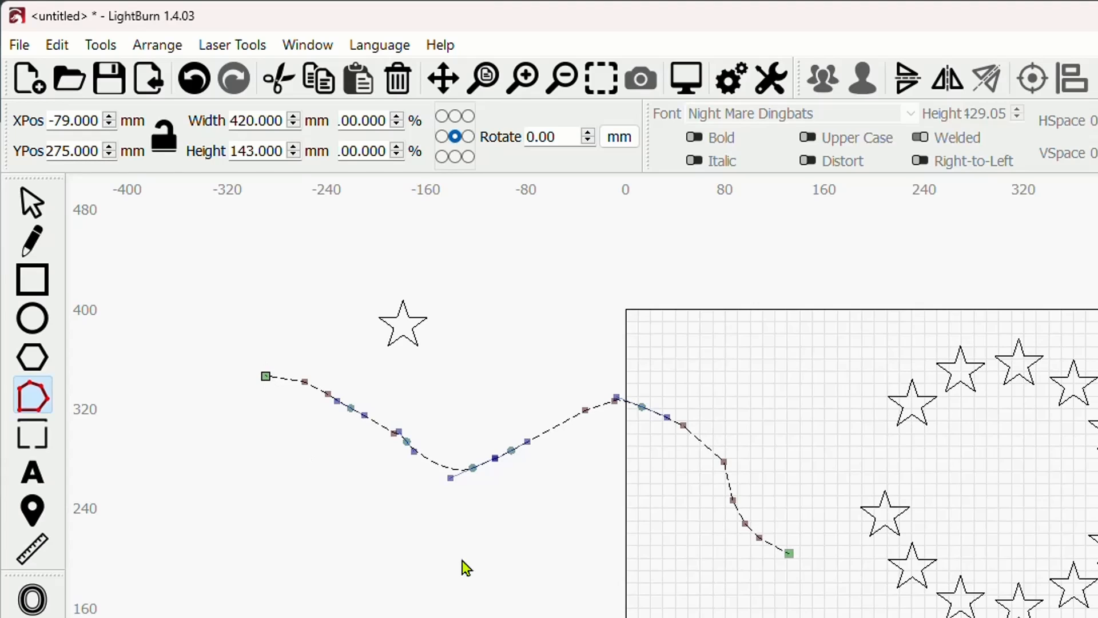
click(33, 203)
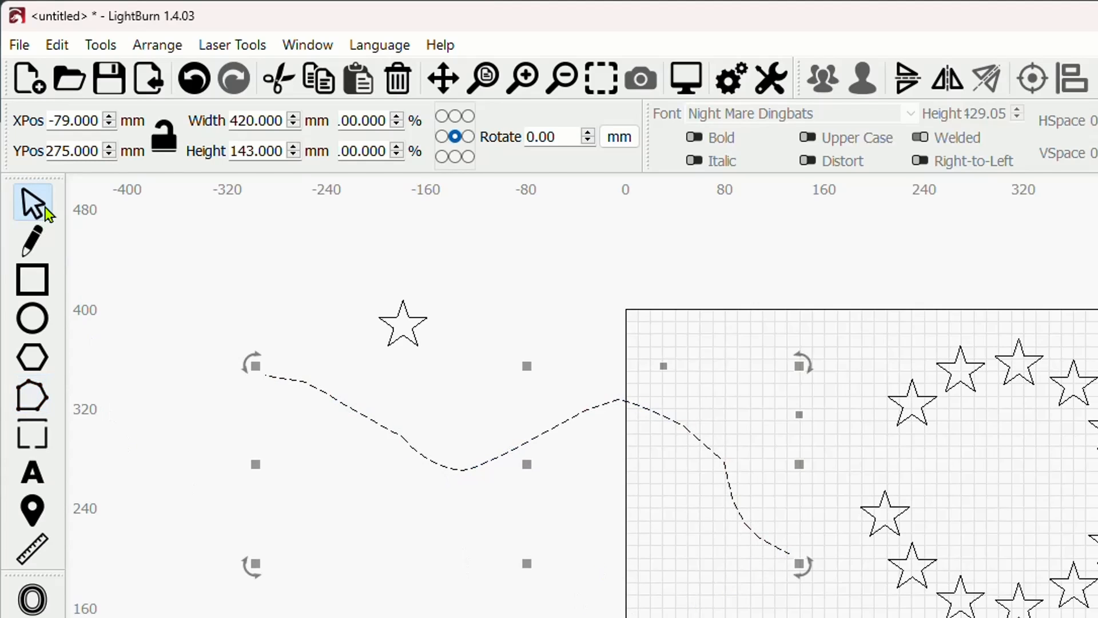
- Center the loose star on the wavy line's starting node
click(426, 367)
click(404, 326)
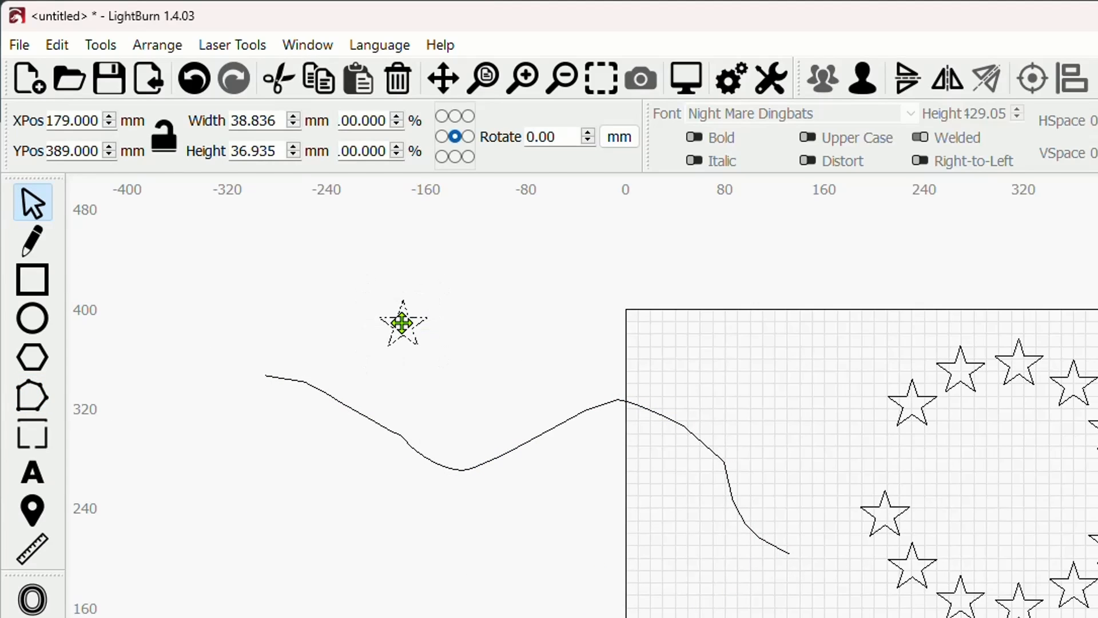
drag(406, 332, 266, 376)
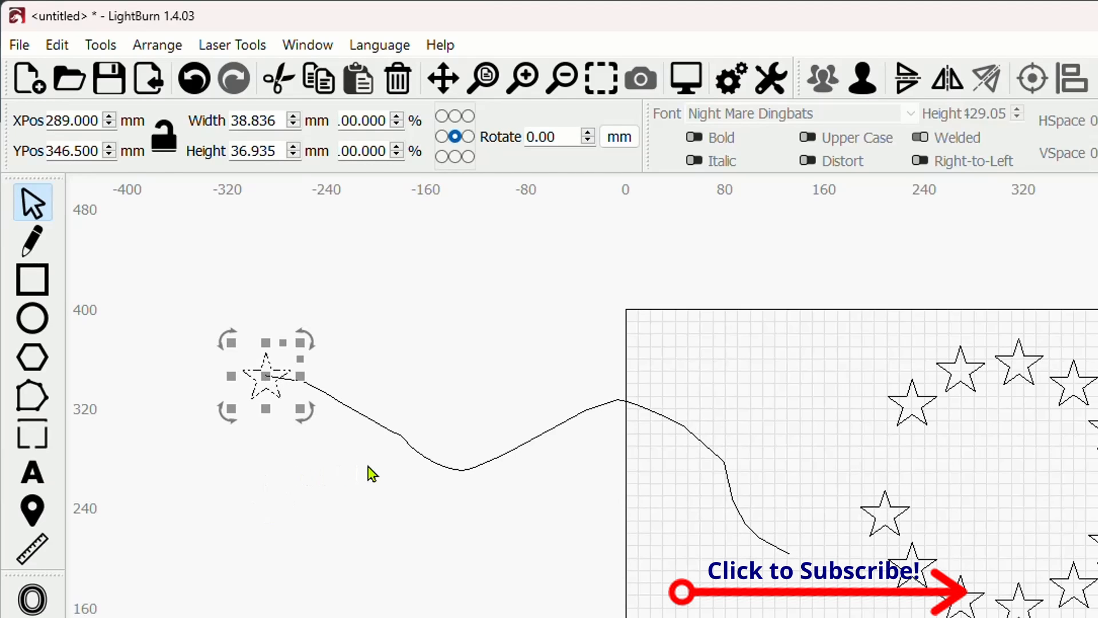
- Select the star followed by the wavy line, start Copy Along Path, and move its dialog clear of the line
drag(492, 497, 459, 480)
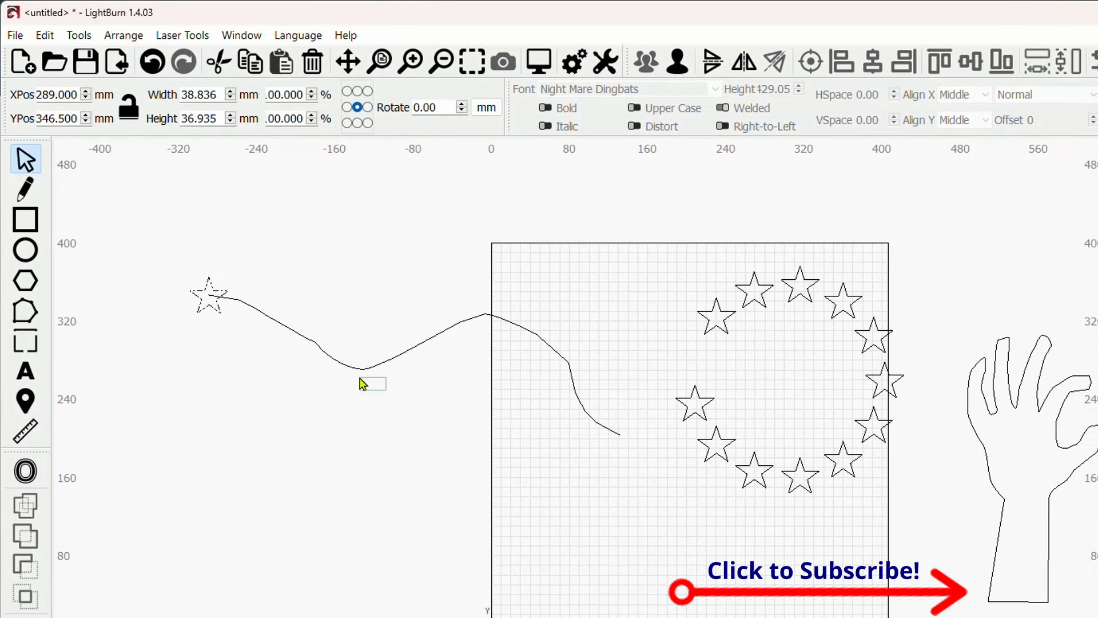
drag(362, 384, 336, 364)
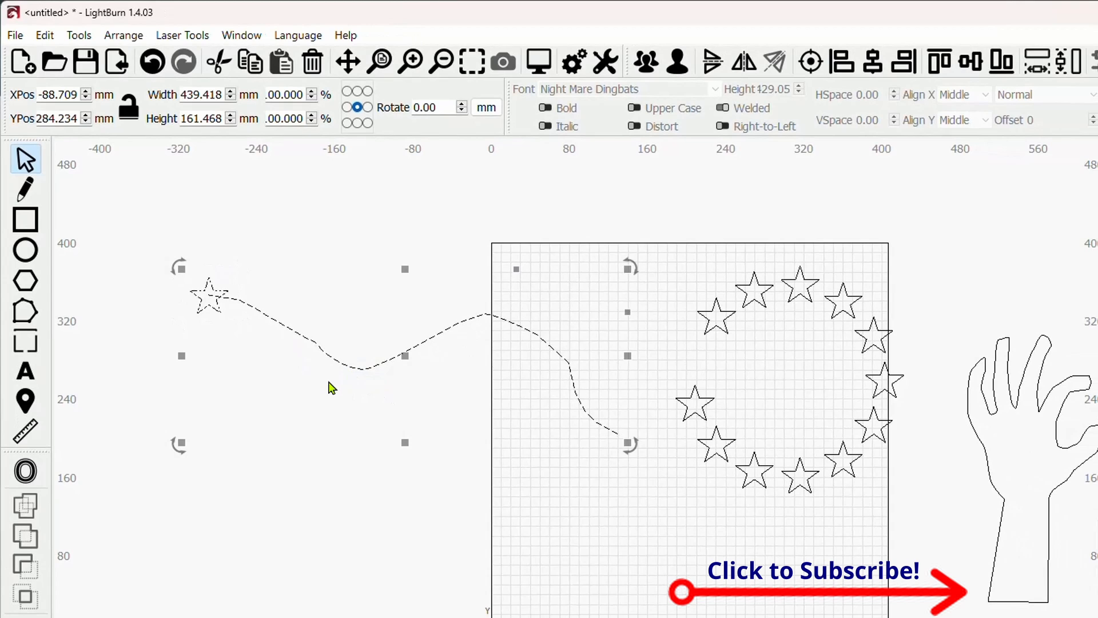
click(122, 36)
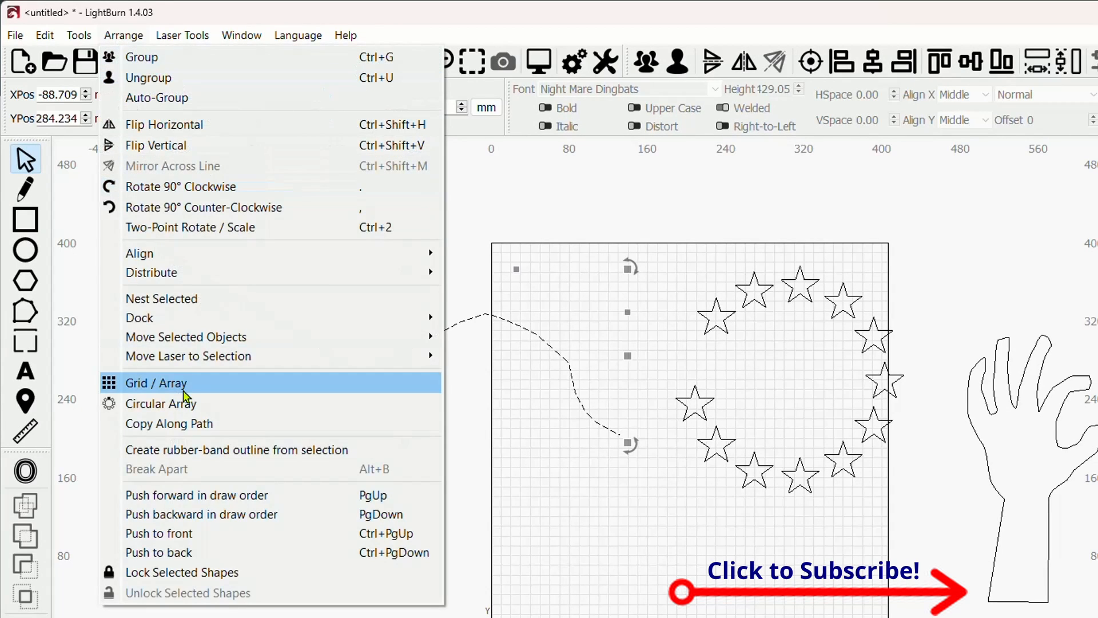
click(210, 425)
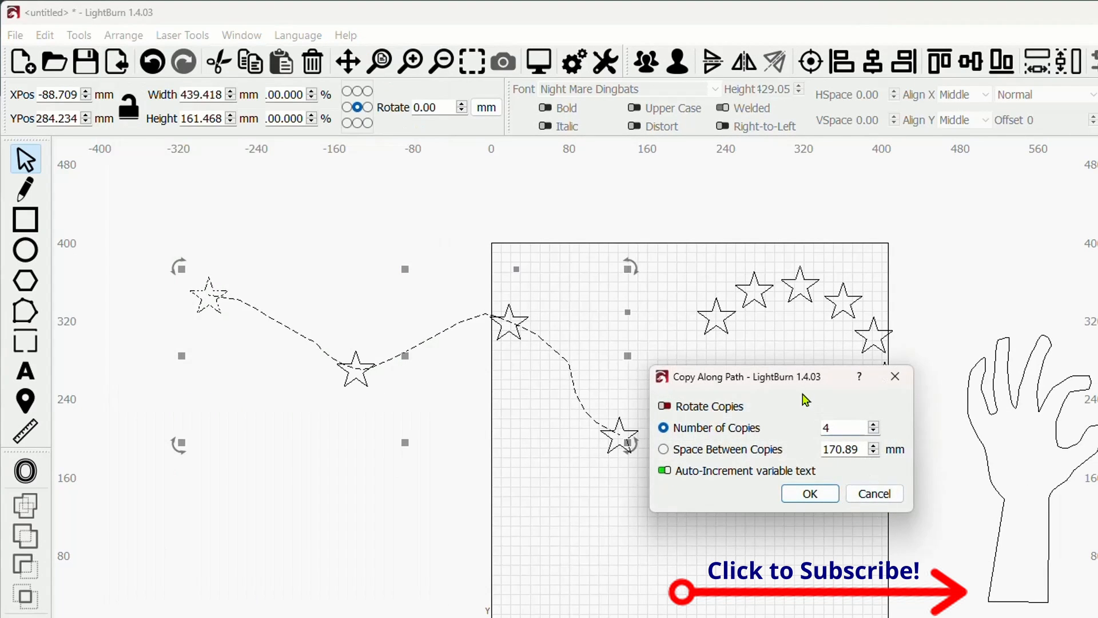
drag(804, 374, 915, 241)
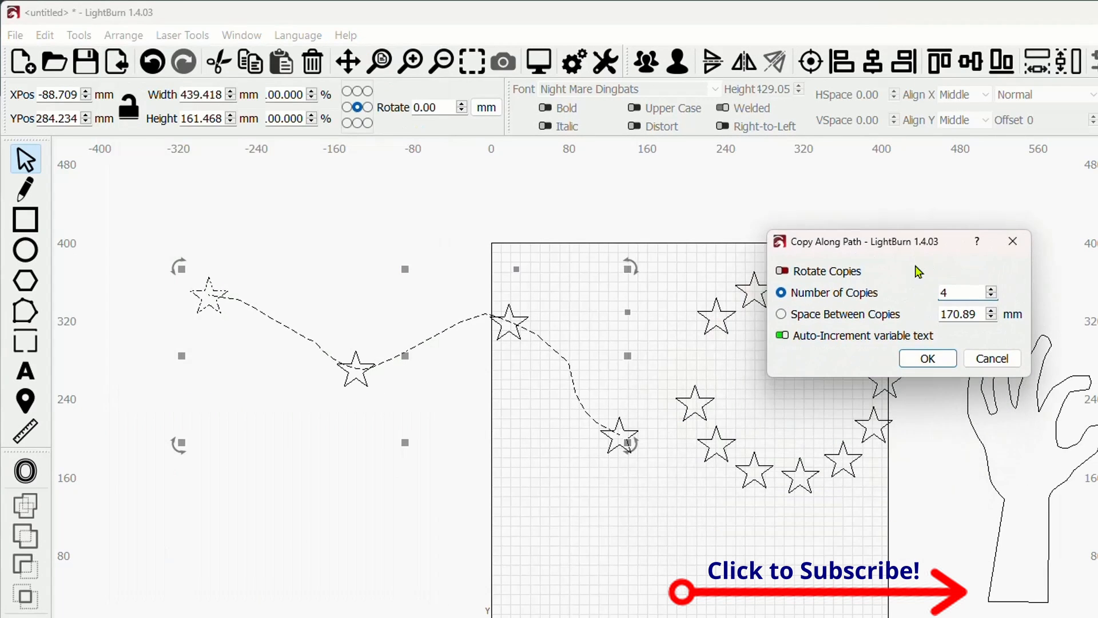
- Set the number of copies to 11 and create the unrotated stars along the wavy line
click(992, 290)
click(992, 290)
click(992, 290)
click(992, 290)
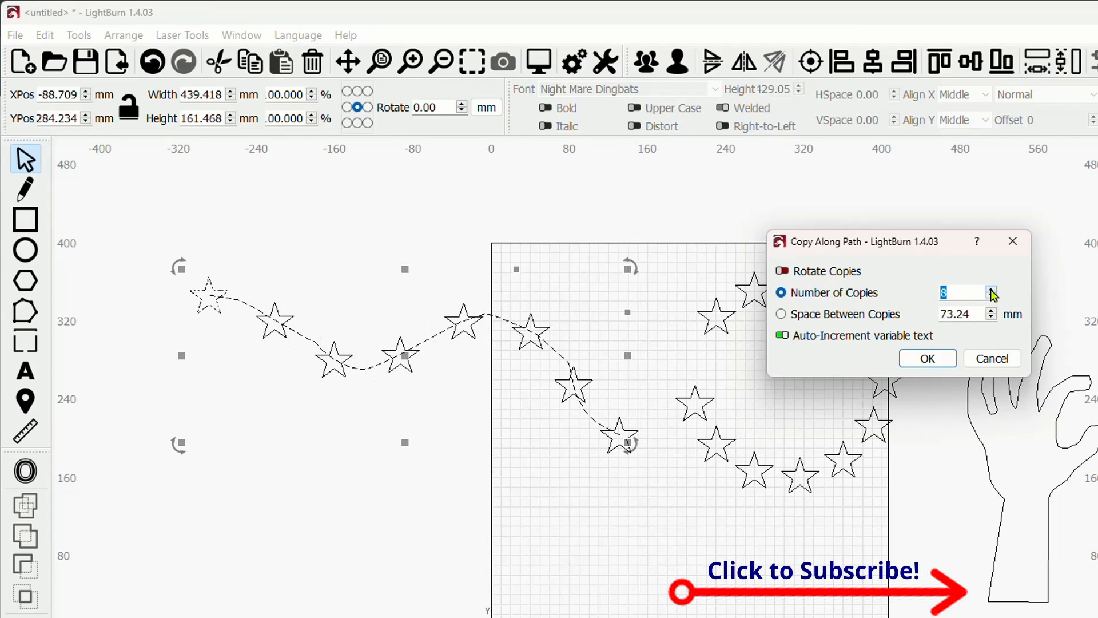
click(993, 290)
click(992, 290)
click(992, 290)
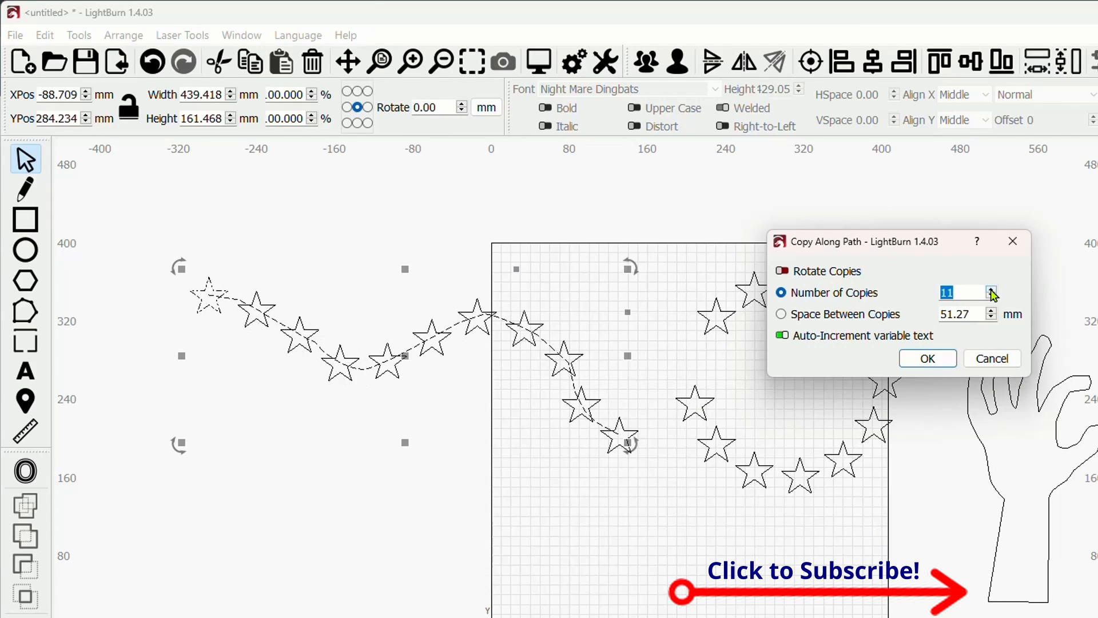
click(929, 359)
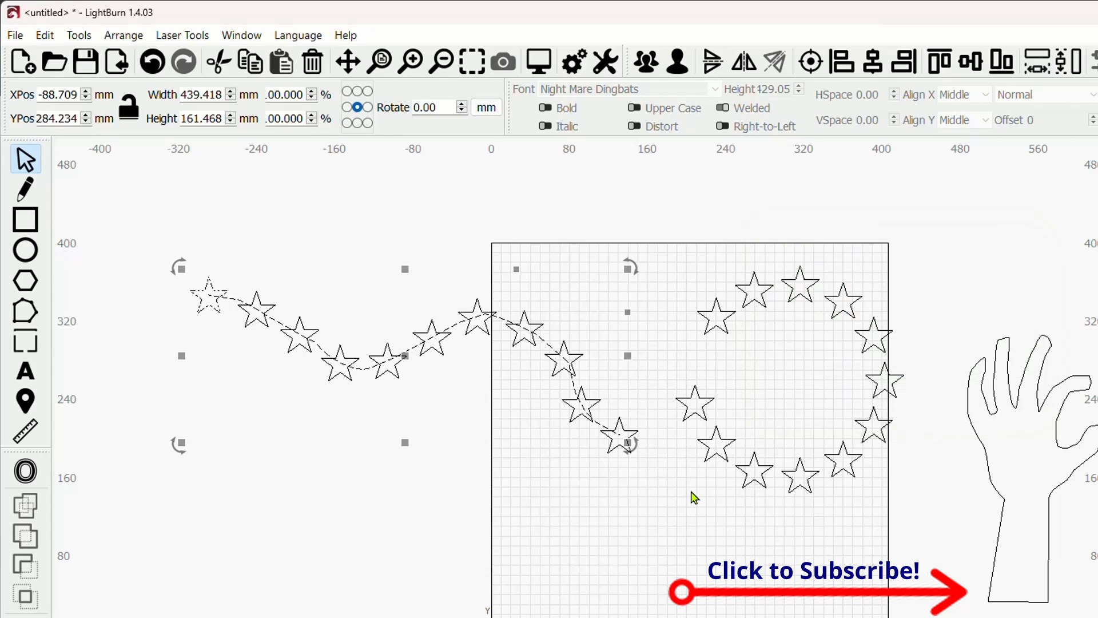
- Delete the wavy line but keep the stars distributed along it
click(439, 470)
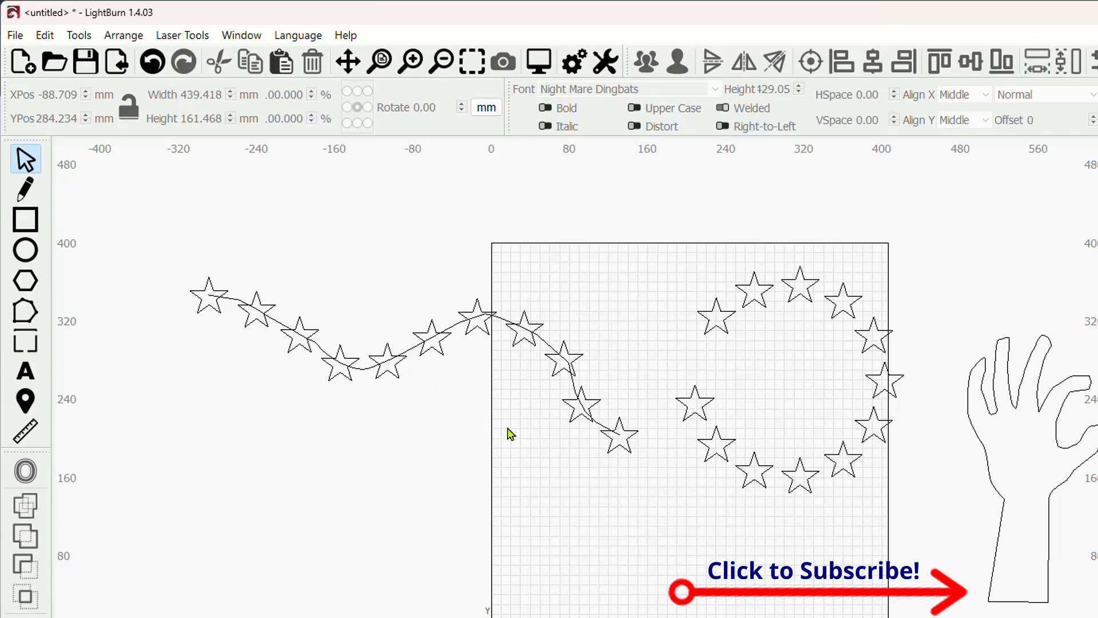
scroll(492, 395, up, 1)
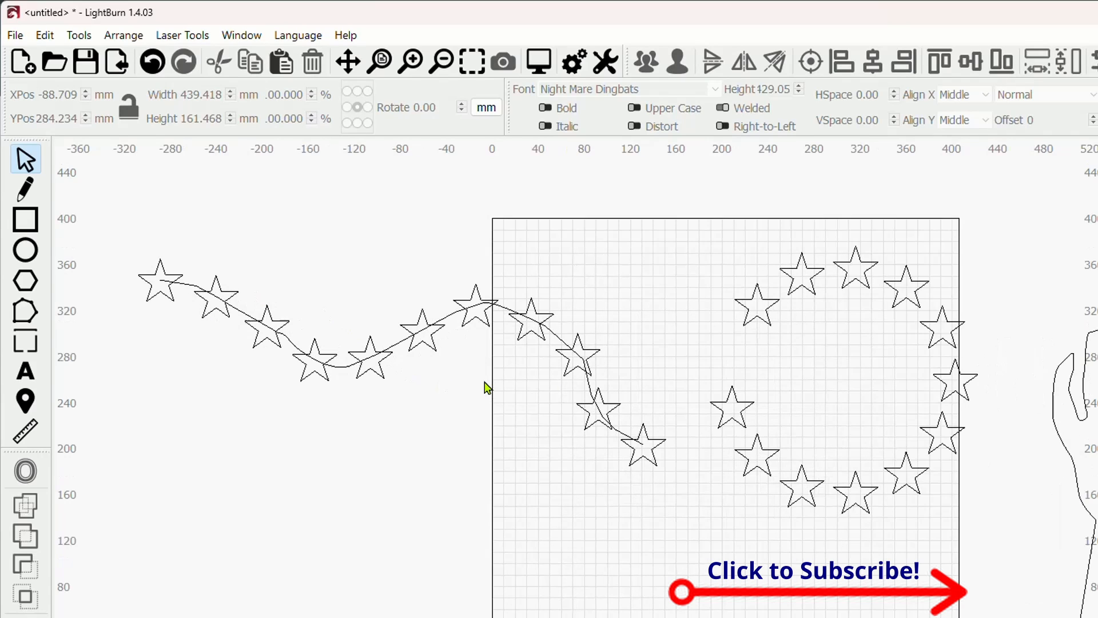
click(558, 345)
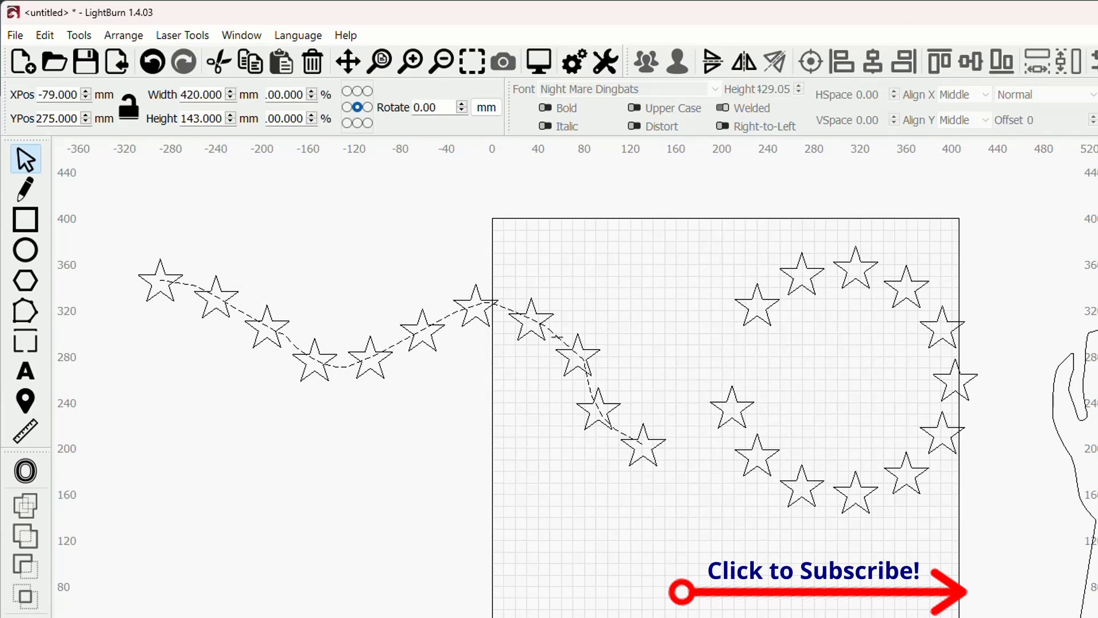
click(509, 443)
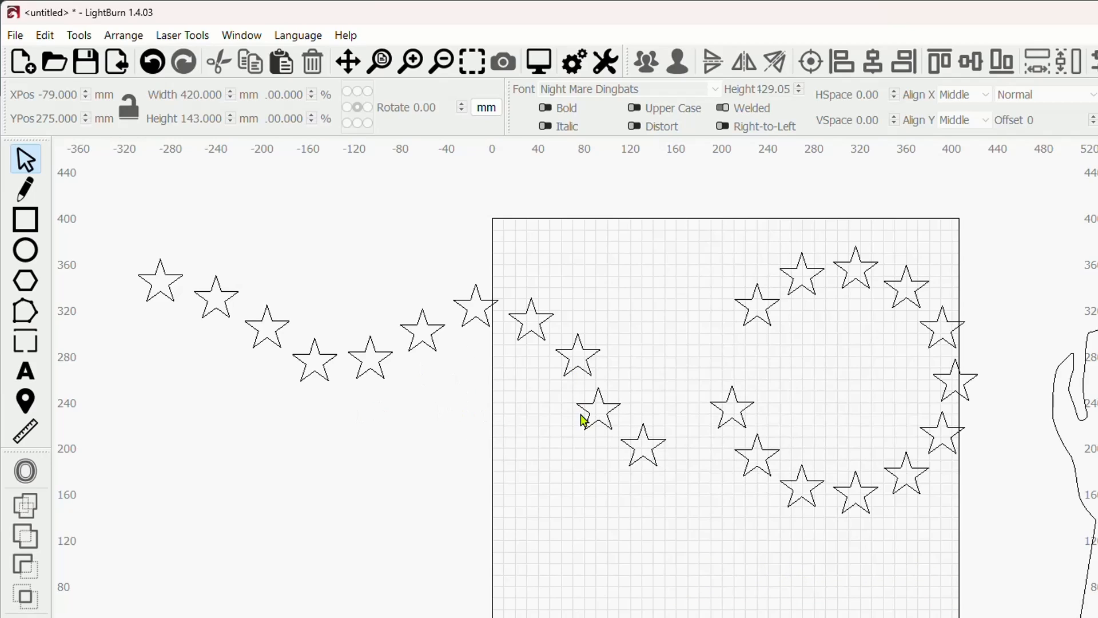
- In the wavy row, lower the seventh star by about 13 mm and raise the fifth star slightly
click(480, 322)
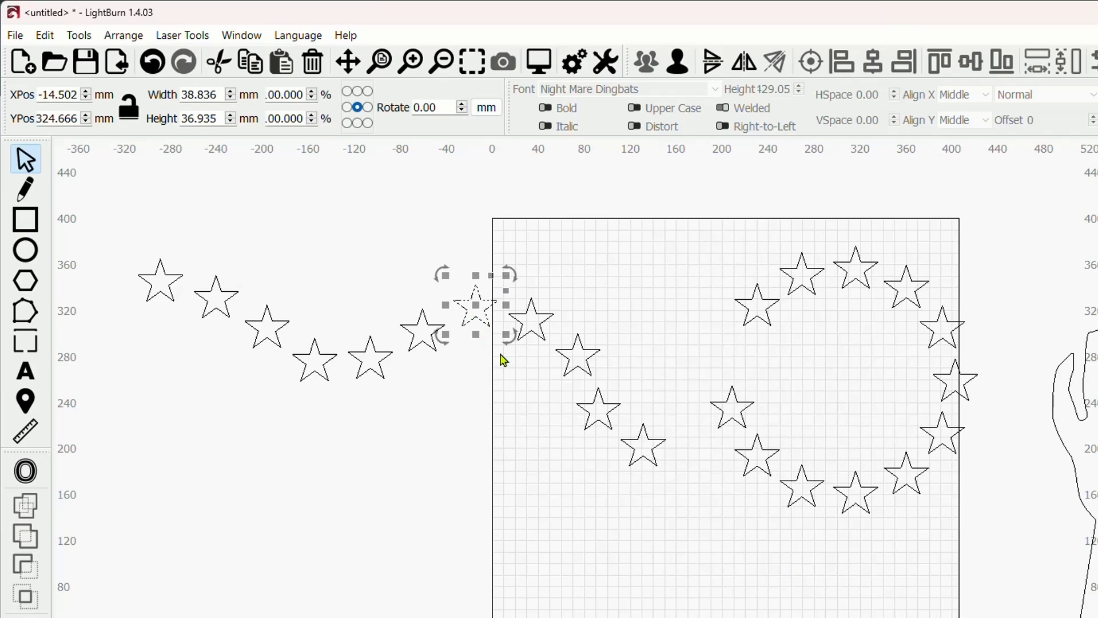
mouse_move(478, 306)
mouse_down()
mouse_move(480, 334)
mouse_move(478, 321)
mouse_up()
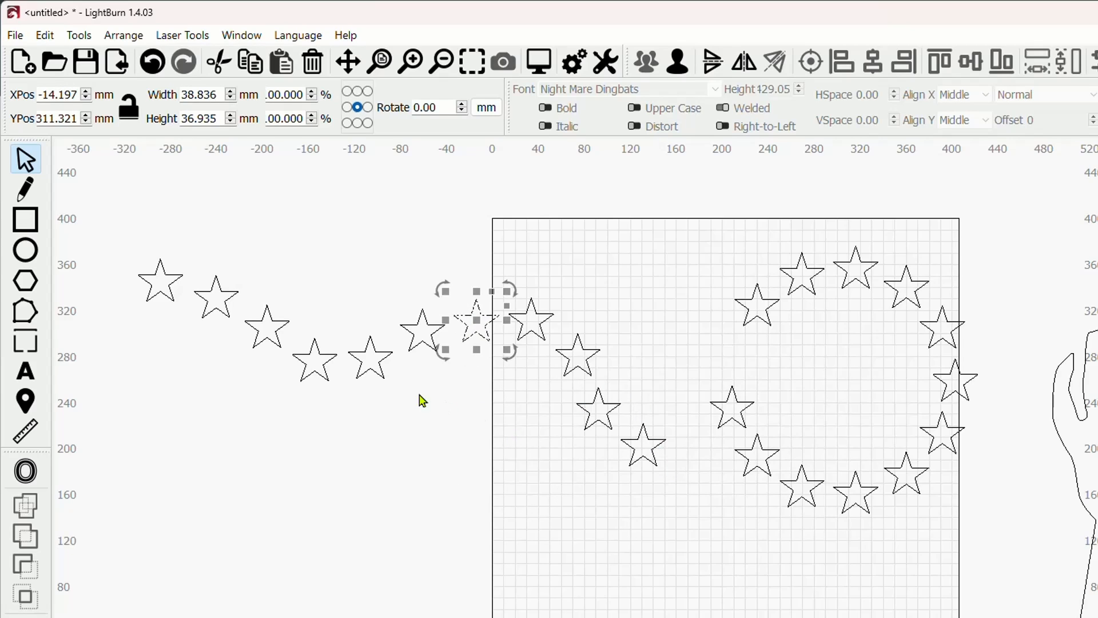
click(372, 358)
drag(373, 354, 371, 341)
click(398, 420)
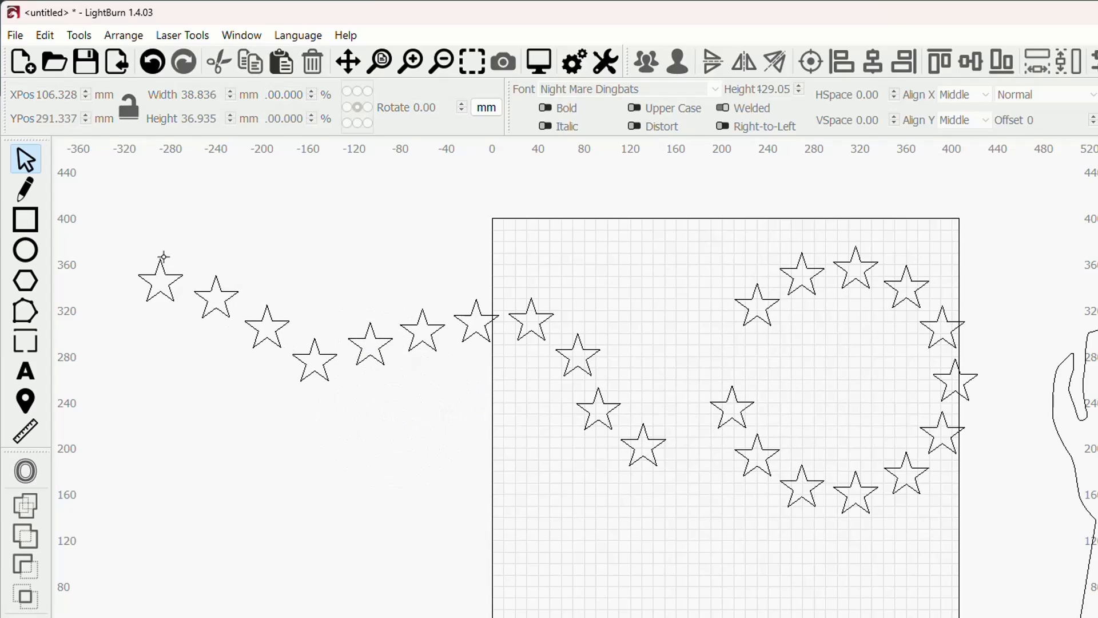
- Transform the whole wavy row of stars with a slight counter-clockwise rotation, narrowing and skew to about 422 × 127 mm
scroll(537, 423, down, 5)
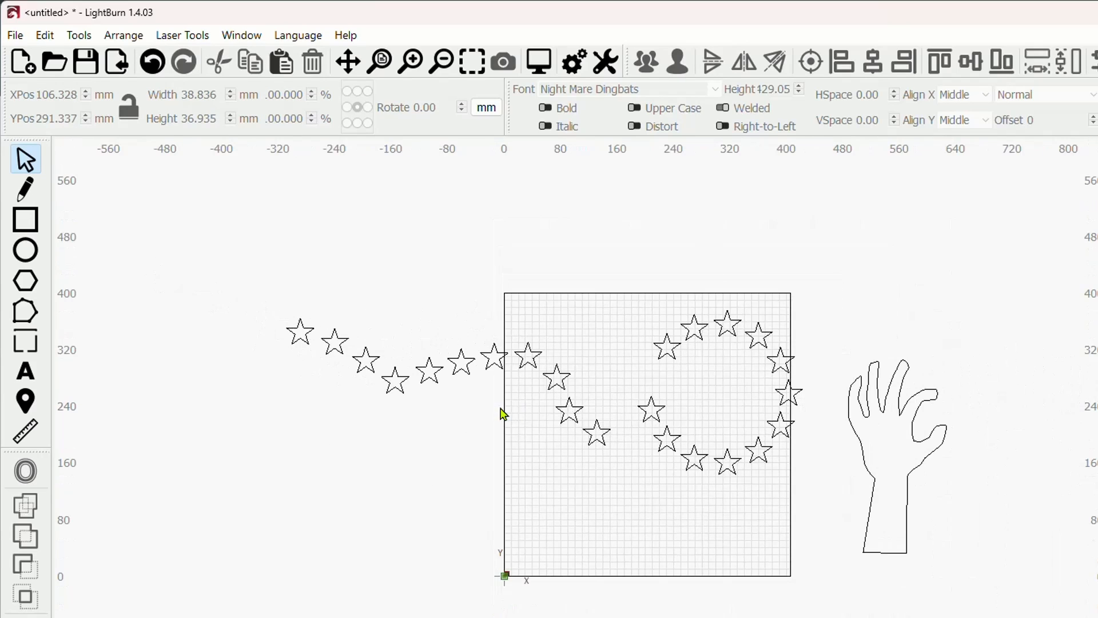
drag(383, 358, 621, 492)
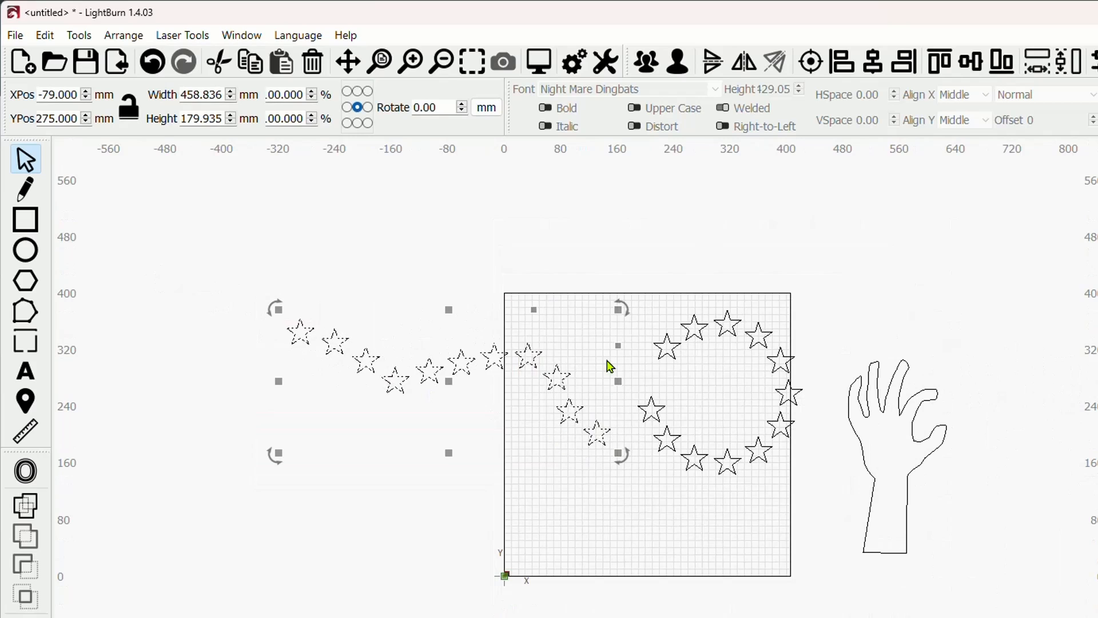
drag(623, 307, 610, 274)
drag(625, 372, 588, 373)
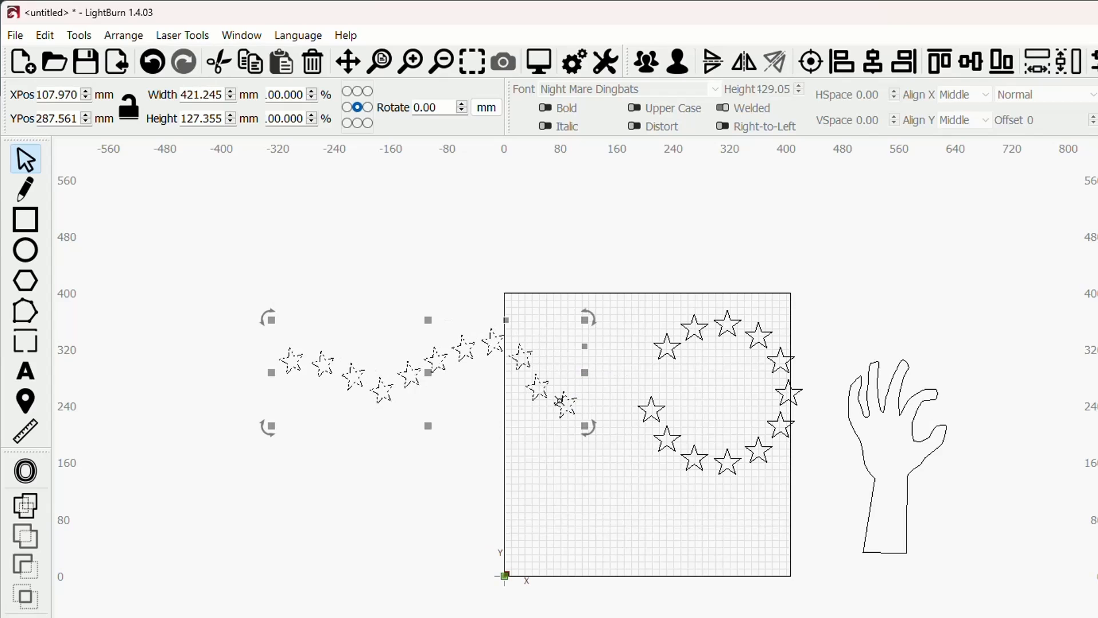
scroll(426, 412, up, 2)
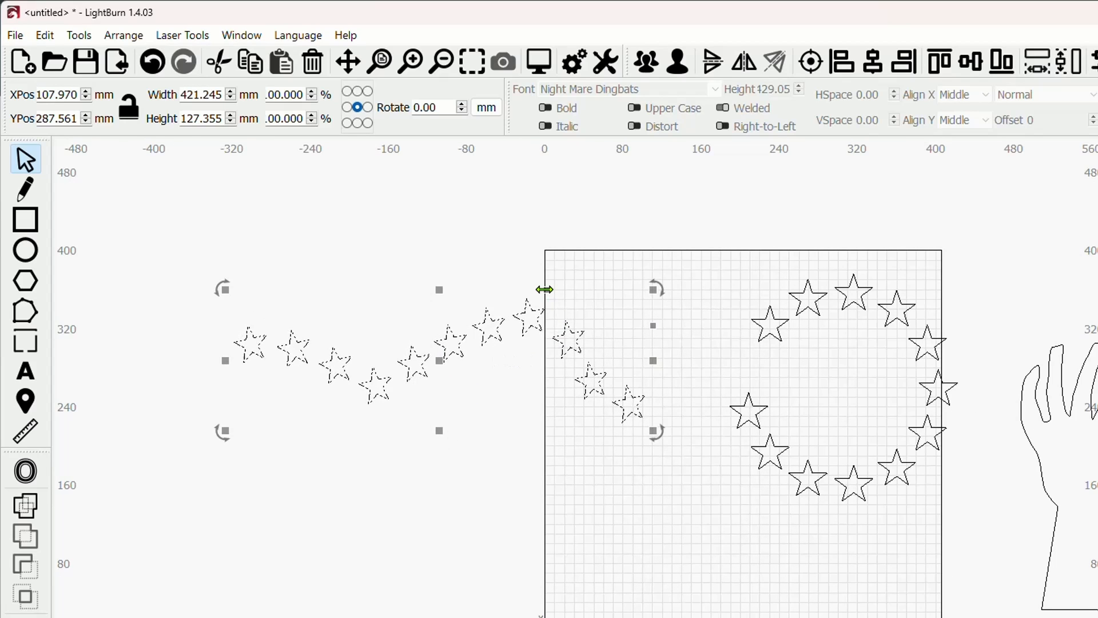
mouse_move(544, 289)
mouse_down()
mouse_move(582, 289)
mouse_move(510, 290)
mouse_move(556, 290)
mouse_move(538, 289)
mouse_up()
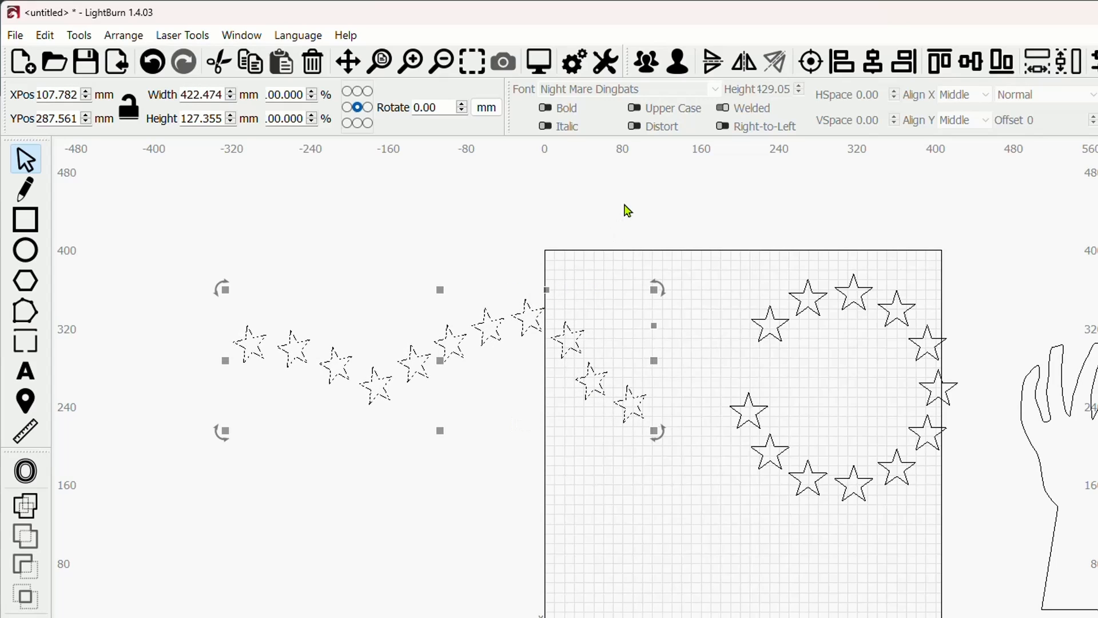
- Warp the wavy row with the 16-point Deform Selection, shifting four control points until it is about 406 × 129 mm
click(80, 37)
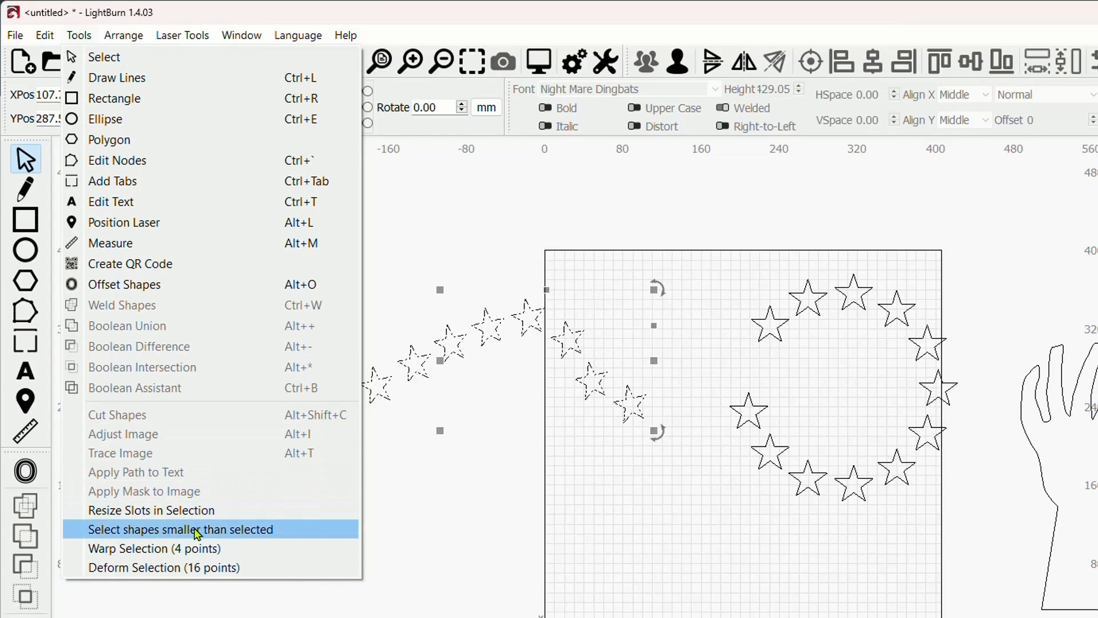
click(200, 578)
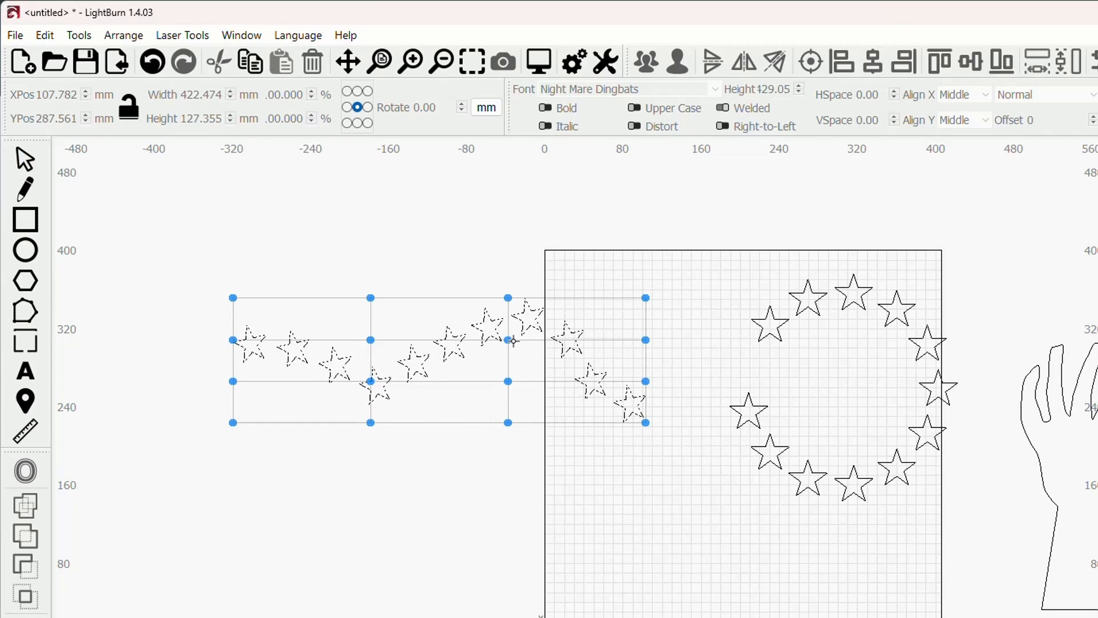
drag(509, 341, 467, 361)
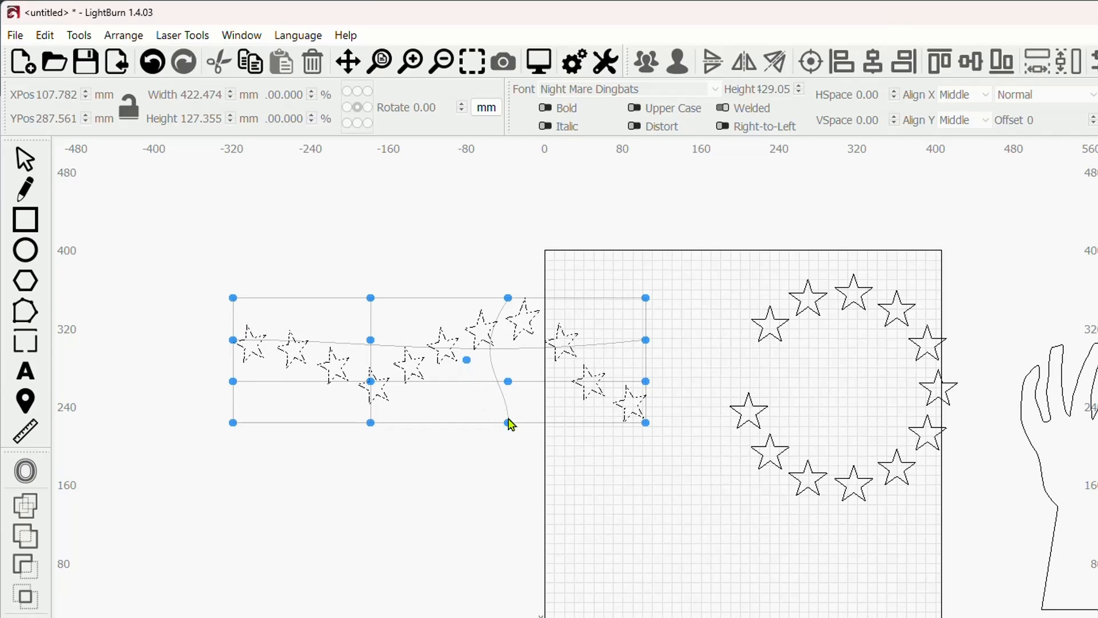
drag(508, 424, 548, 433)
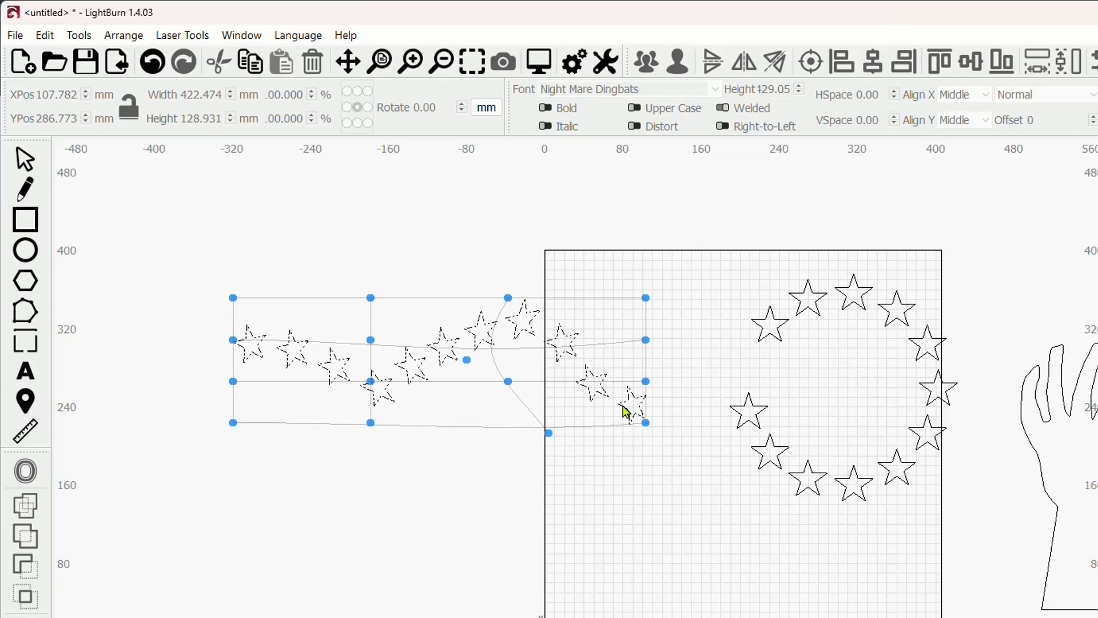
drag(648, 341, 624, 338)
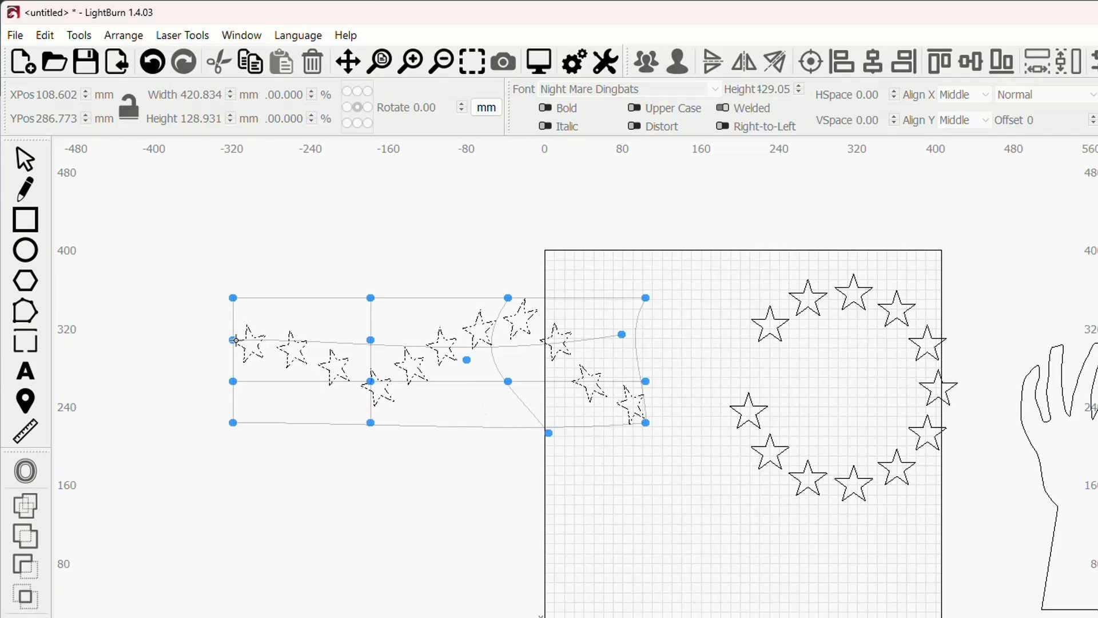
drag(234, 342, 264, 344)
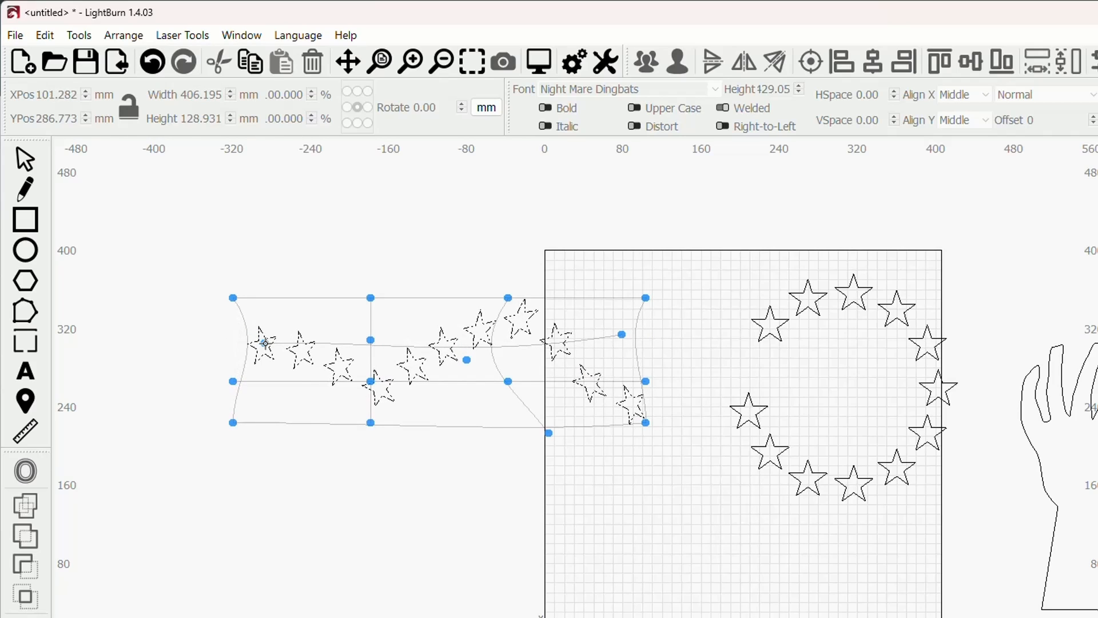
click(17, 163)
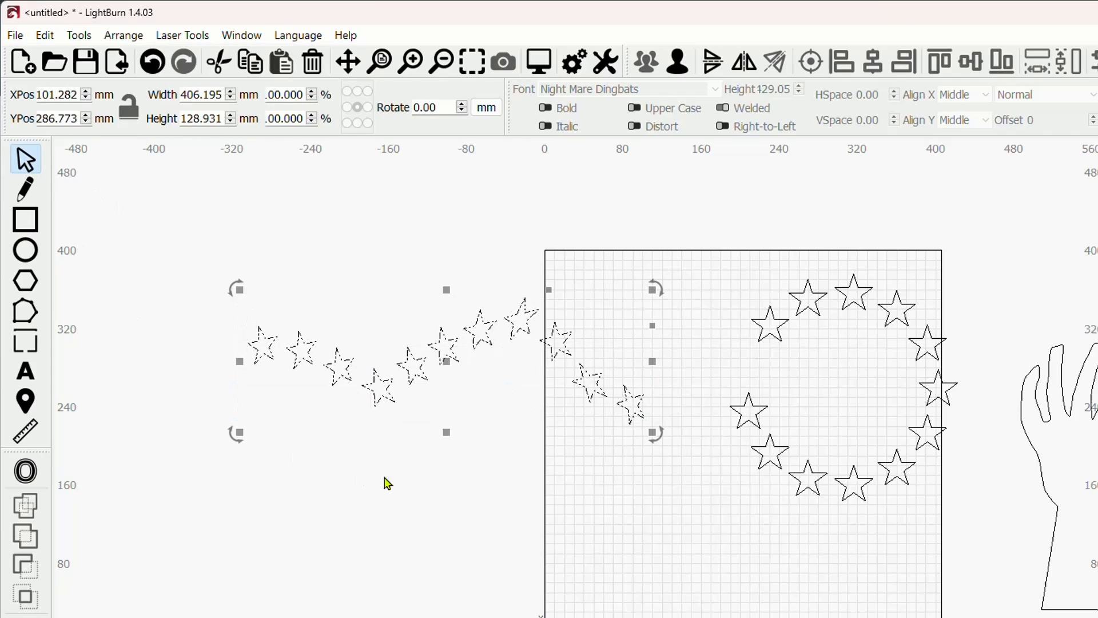
click(546, 496)
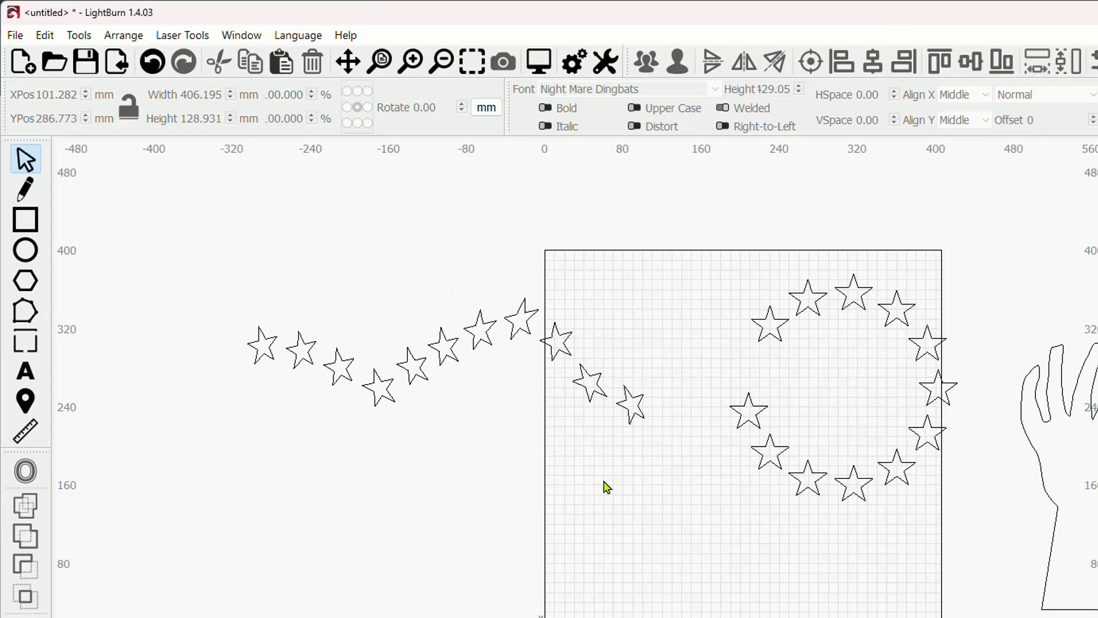
drag(605, 486, 526, 489)
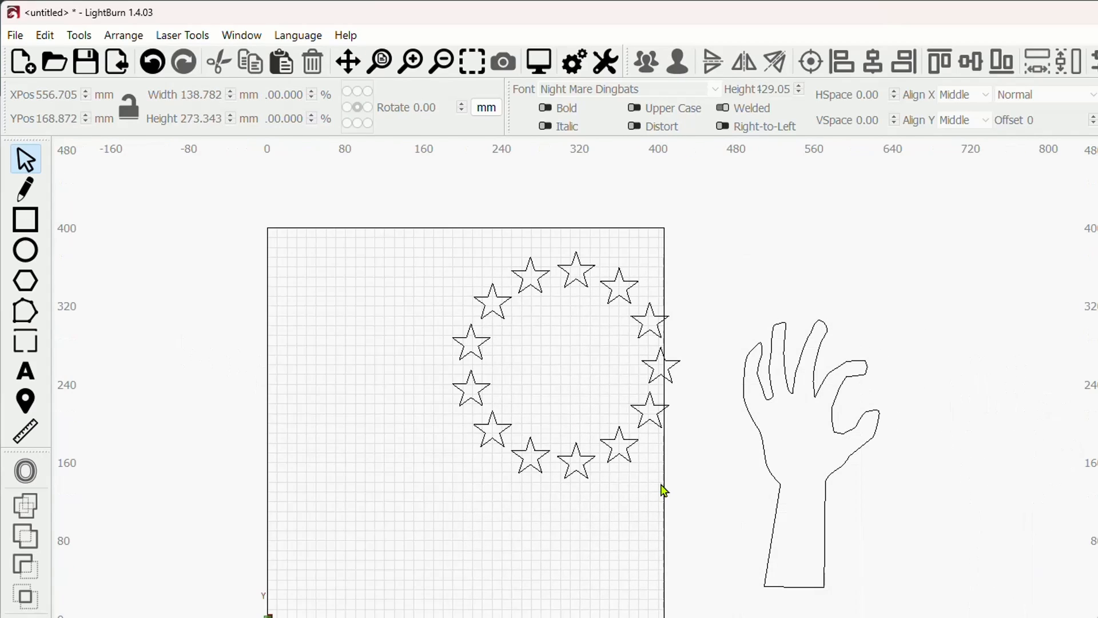